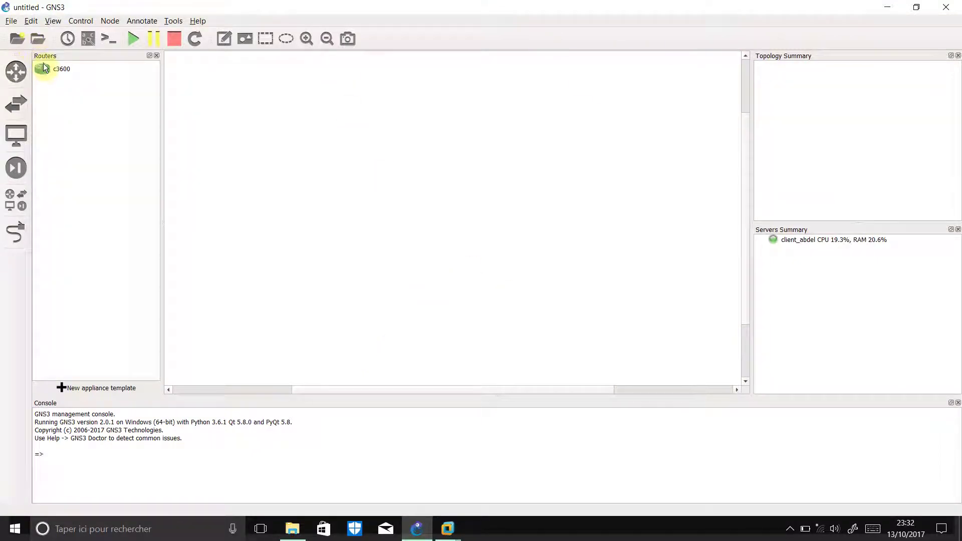
# Place a c3600 router R1 mid-canvas with two cloud nodes on its left and right
pyautogui.moveTo(42, 69); pyautogui.dragTo(369, 172)
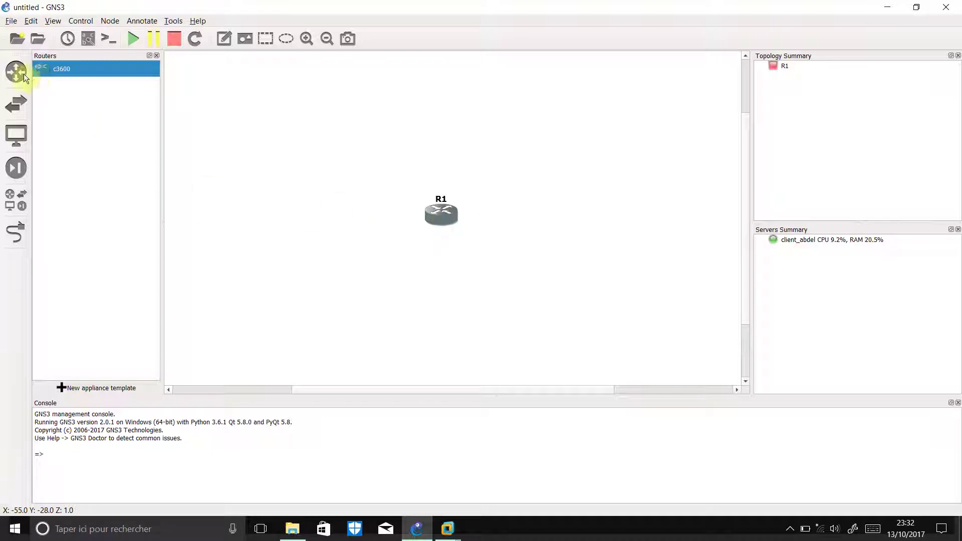
pyautogui.click(14, 134)
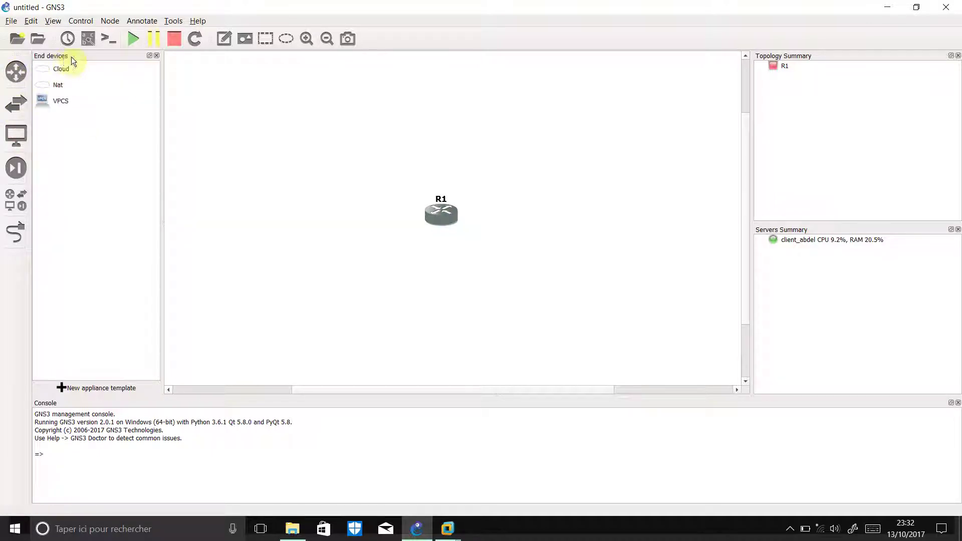
pyautogui.moveTo(40, 63); pyautogui.dragTo(303, 206)
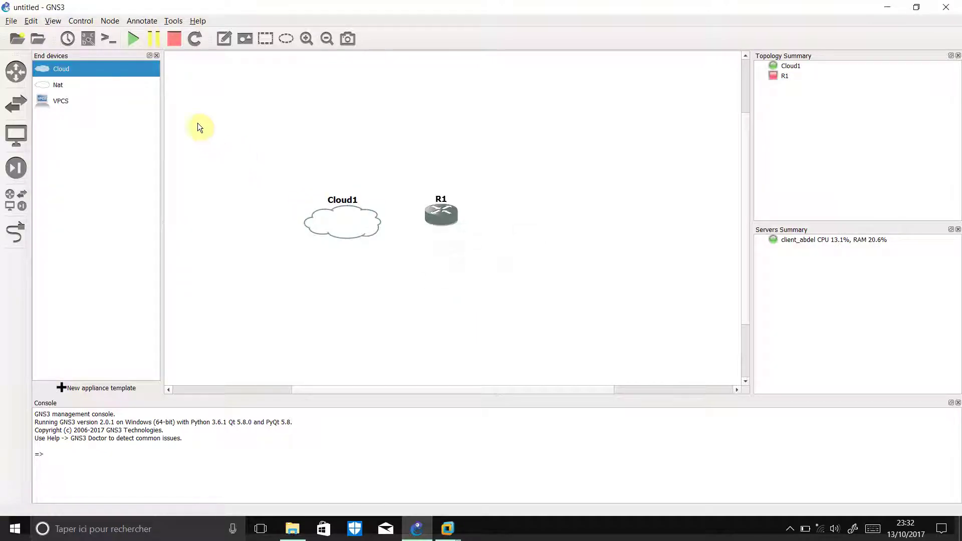
pyautogui.moveTo(55, 66); pyautogui.dragTo(582, 218)
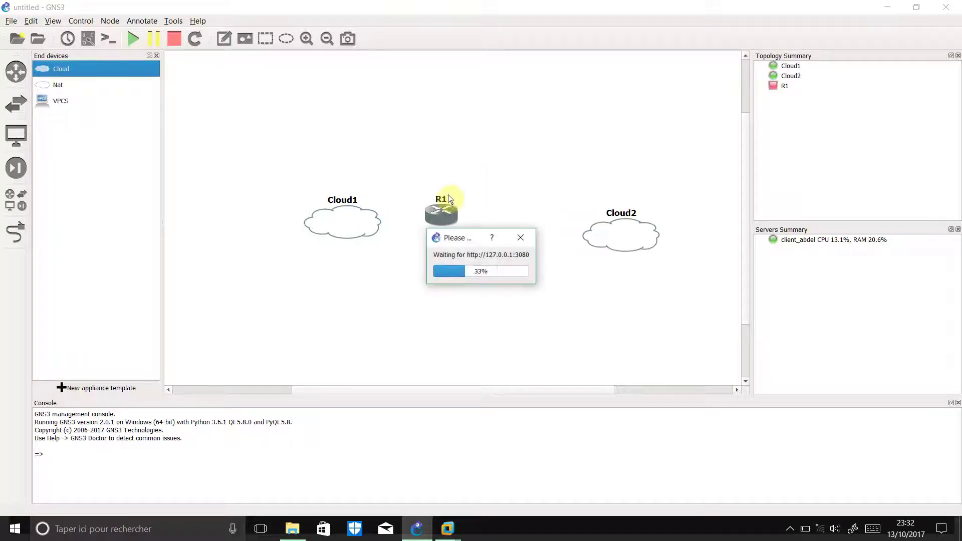
# Nudge Cloud1 left and switch its symbol to the server icon
pyautogui.moveTo(343, 227); pyautogui.dragTo(317, 227)
pyautogui.rightClick(317, 228)
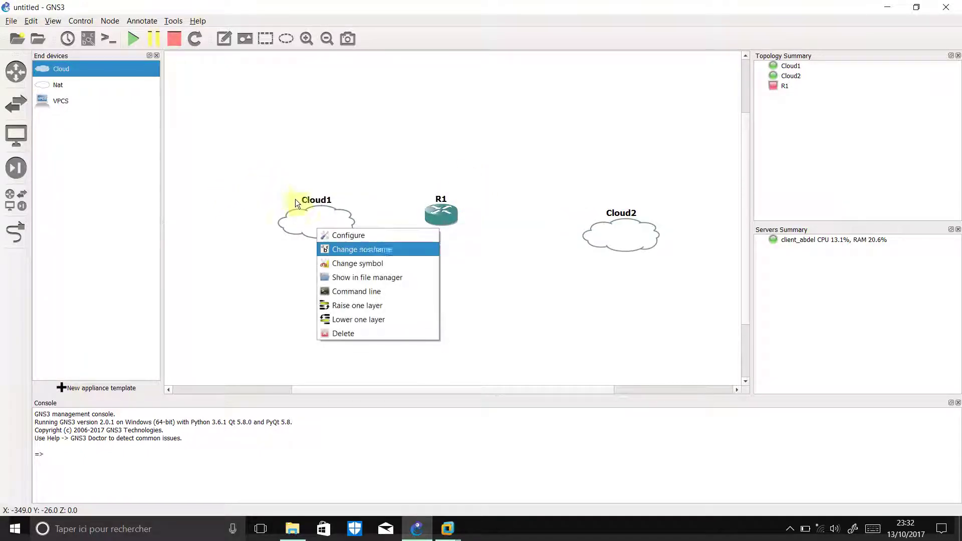
pyautogui.click(375, 263)
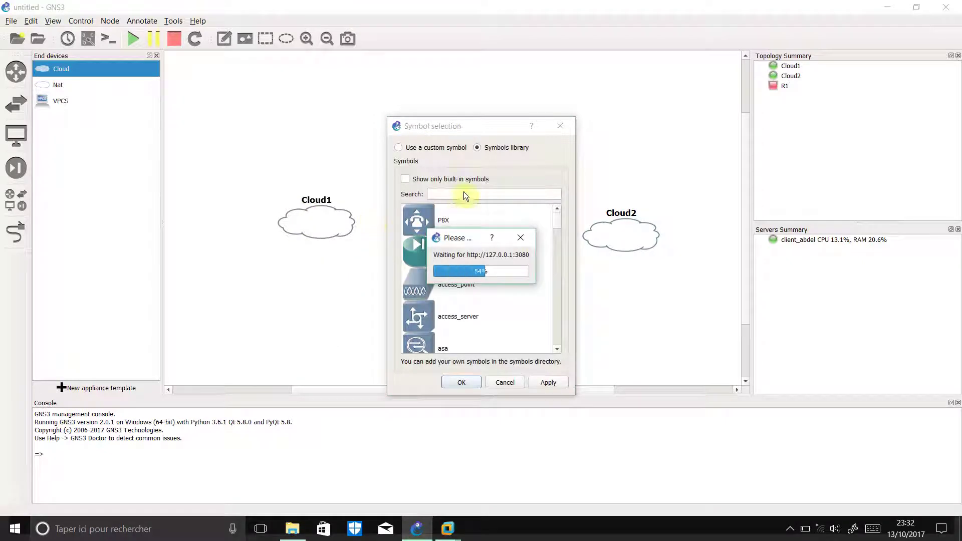
pyautogui.scroll(-15, 446, 224)
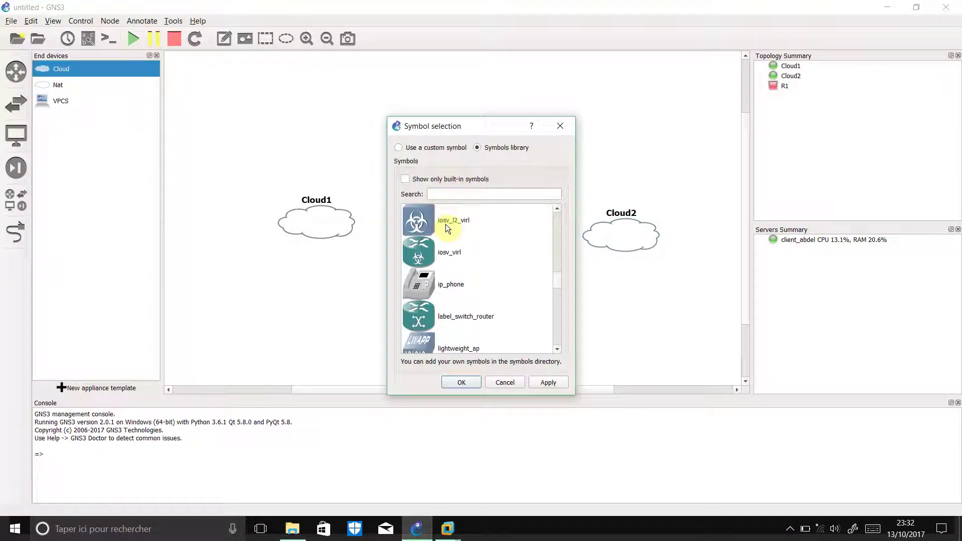
pyautogui.scroll(-2, 448, 248)
pyautogui.click(446, 253)
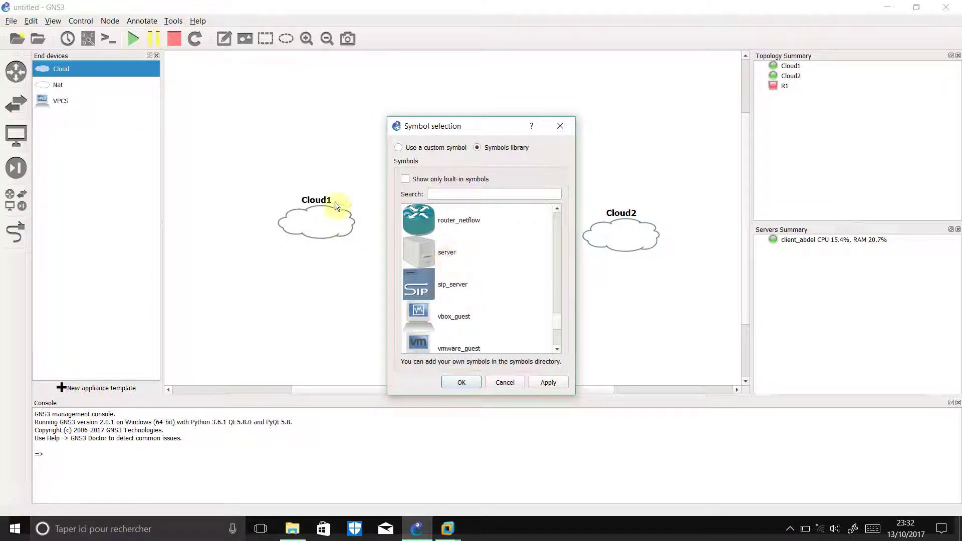
pyautogui.click(547, 382)
pyautogui.click(457, 383)
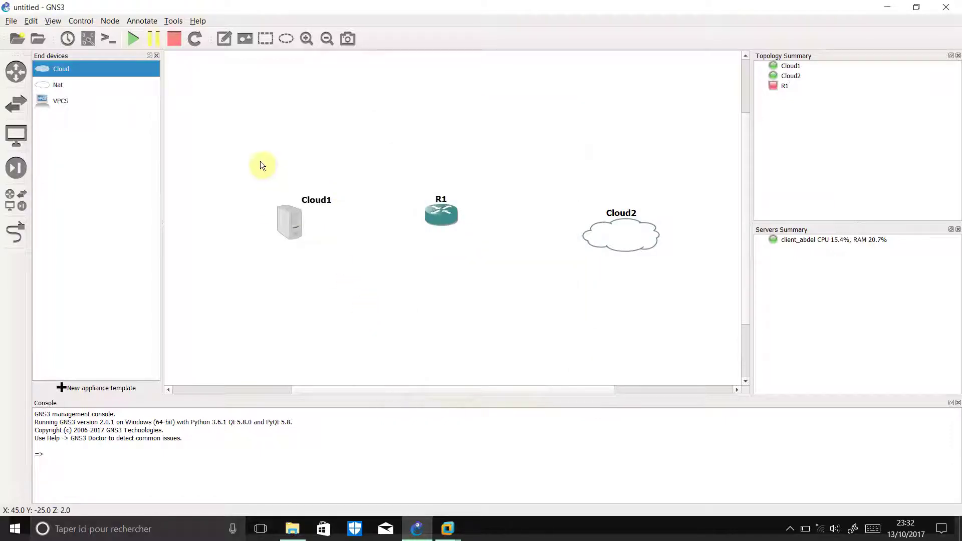
# Rename Cloud1 to PDC:formation.ma
pyautogui.doubleClick(278, 196)
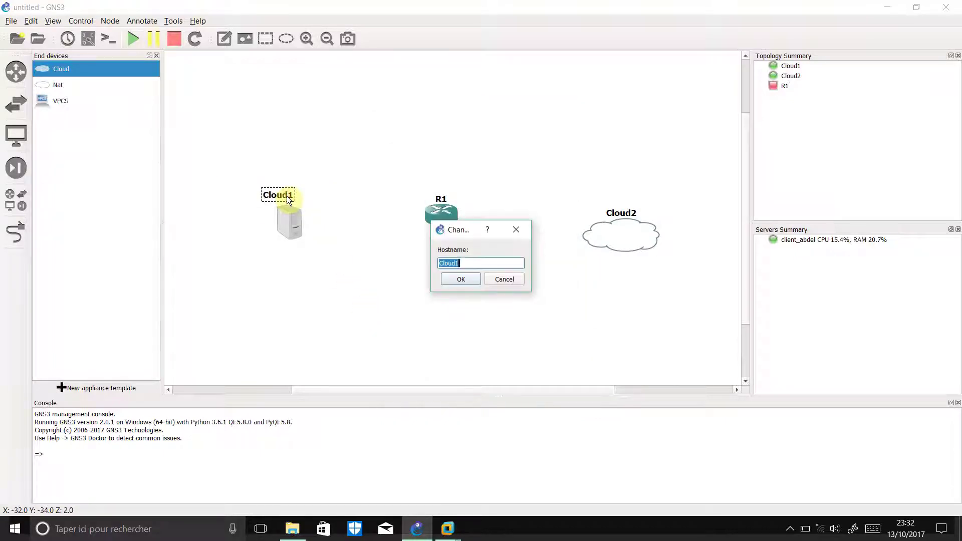
pyautogui.write('PDC')
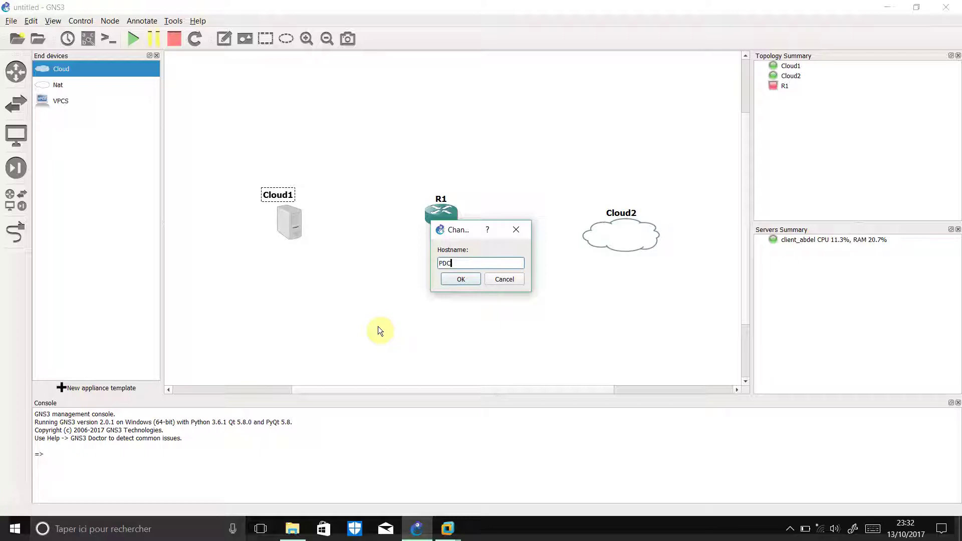
pyautogui.write(':formation:ma')
pyautogui.click(470, 277)
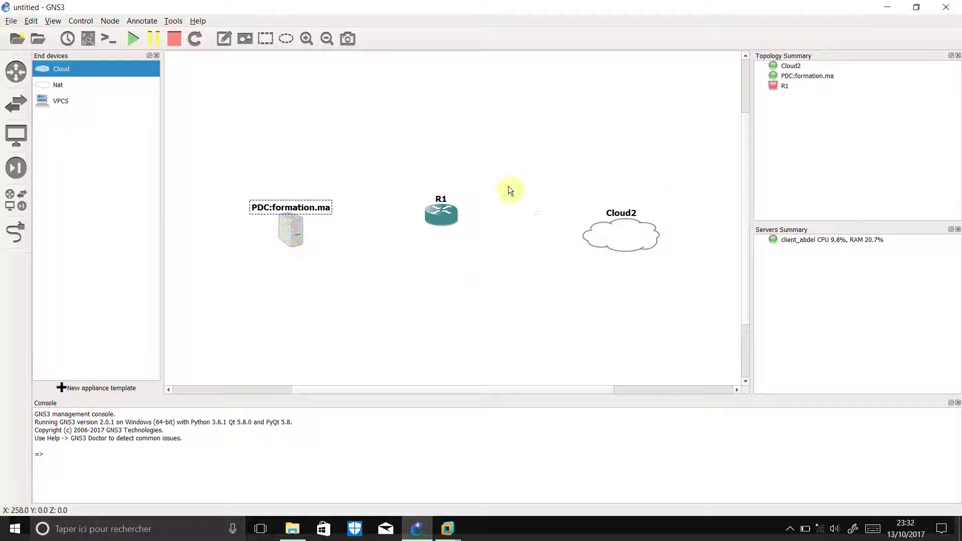
# Change Cloud2's symbol to the server icon
pyautogui.rightClick(635, 233)
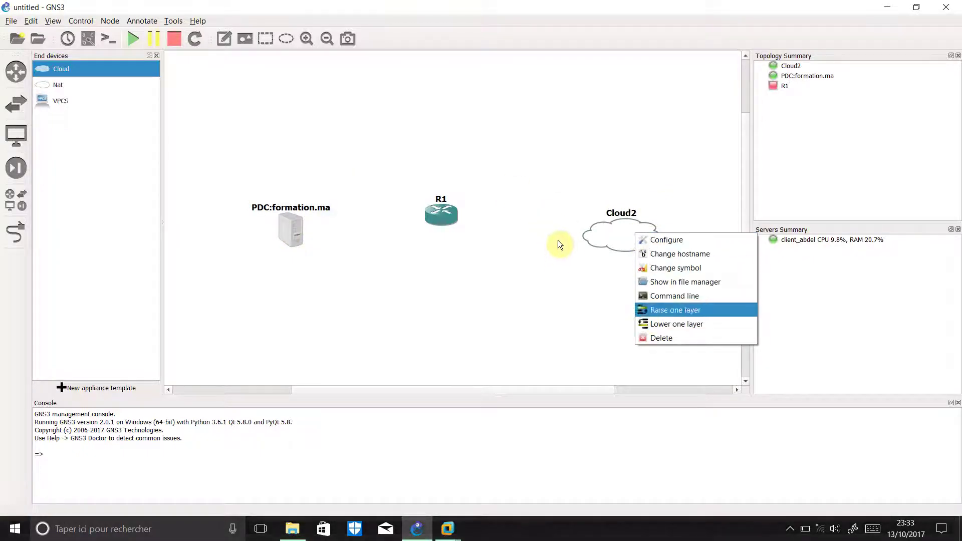
pyautogui.press('Up')
pyautogui.press('Up')
pyautogui.press('Up')
pyautogui.press('Up')
pyautogui.press('Down')
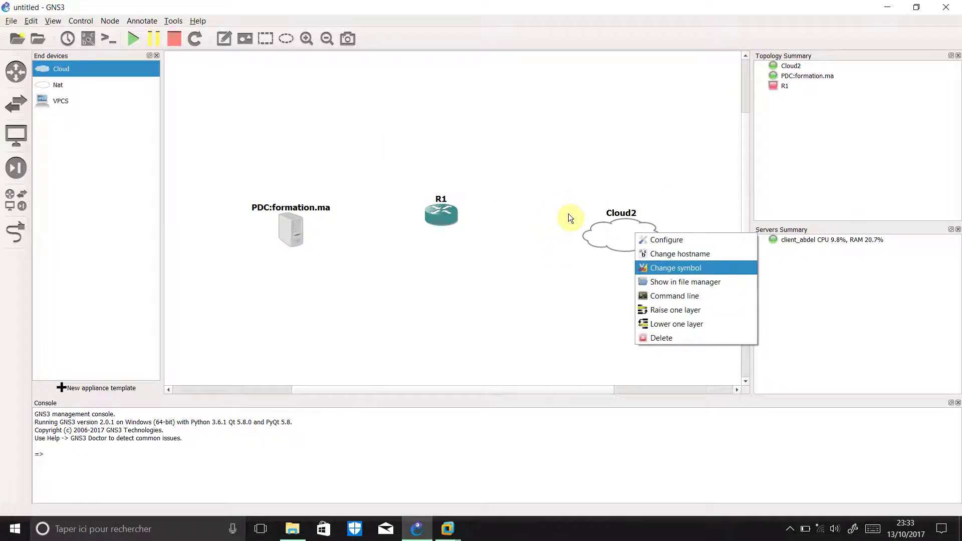
pyautogui.click(713, 268)
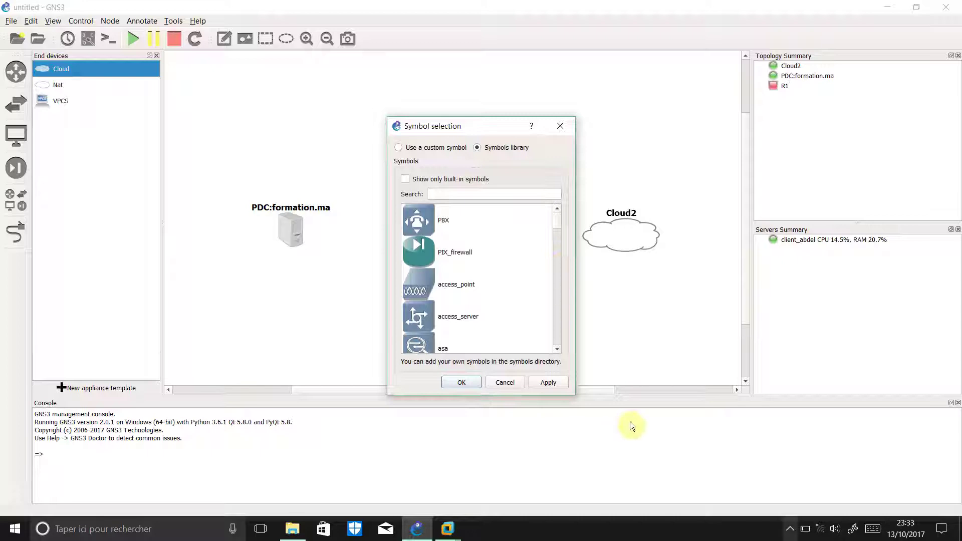
pyautogui.click(788, 529)
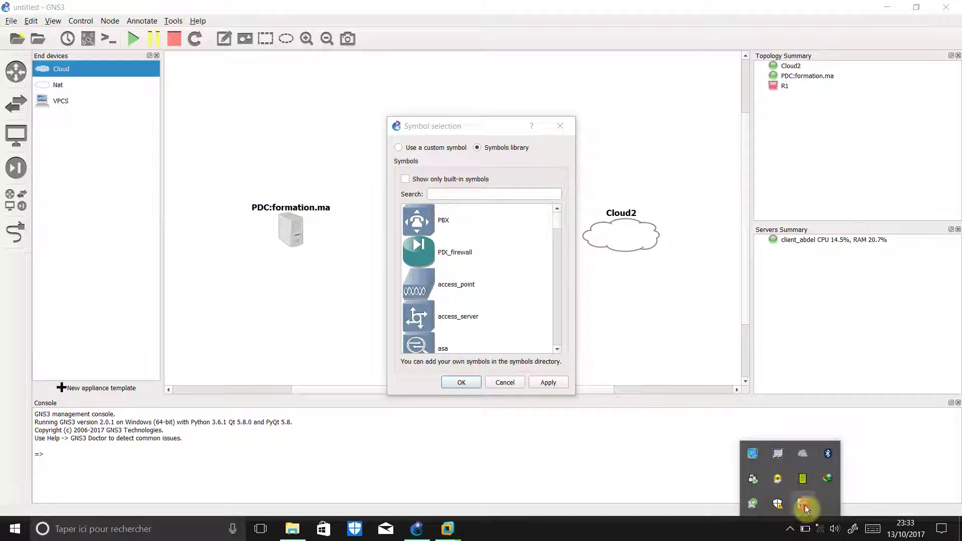
pyautogui.rightClick(804, 505)
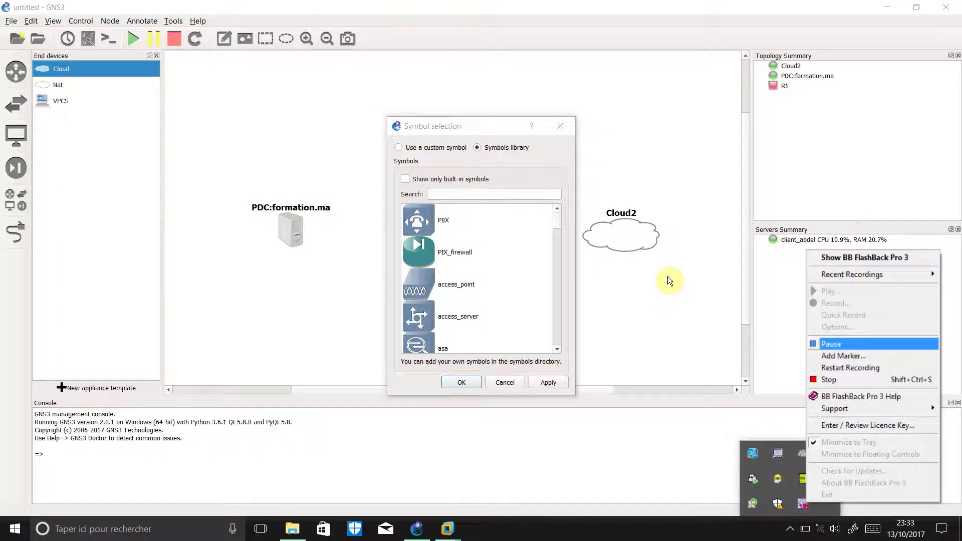
pyautogui.click(826, 345)
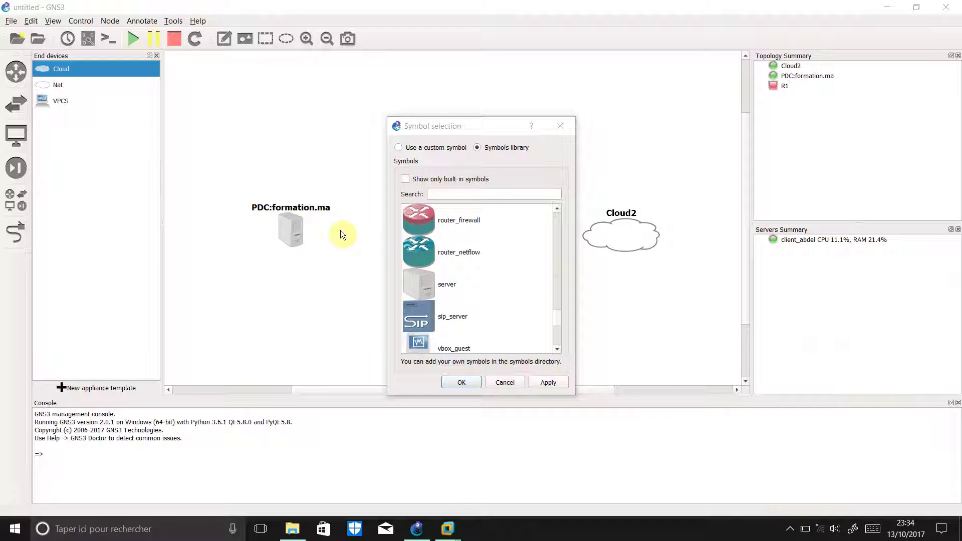
pyautogui.click(426, 287)
pyautogui.click(461, 383)
# Rename Cloud2 to ADC:formation.ma and raise it slightly to line up
pyautogui.doubleClick(623, 212)
pyautogui.write('ADC:format')
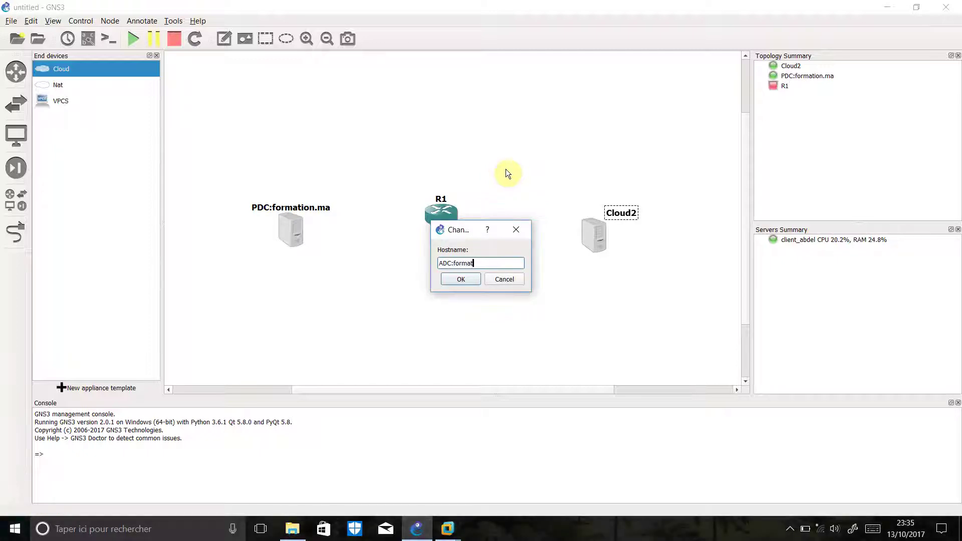
pyautogui.write('ion.ma')
pyautogui.click(461, 279)
pyautogui.moveTo(470, 188); pyautogui.dragTo(476, 173)
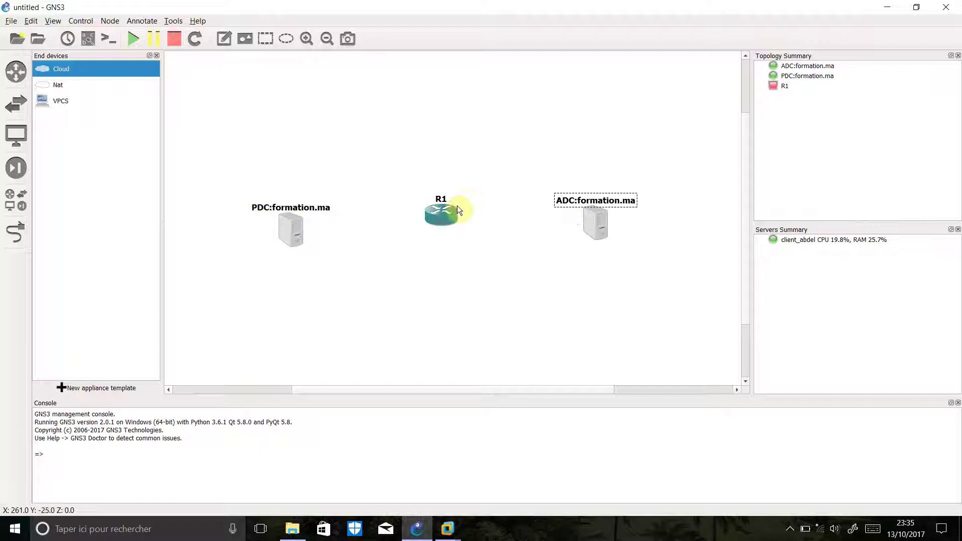
pyautogui.click(15, 232)
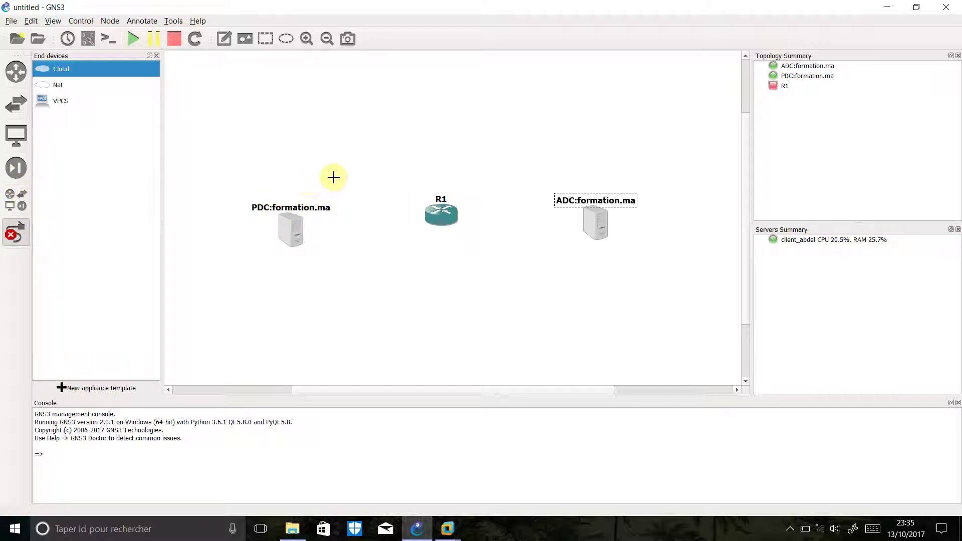
# Add and apply the VMware Network Adapter VMnet1 interface on PDC:formation.ma's node properties
pyautogui.rightClick(317, 179)
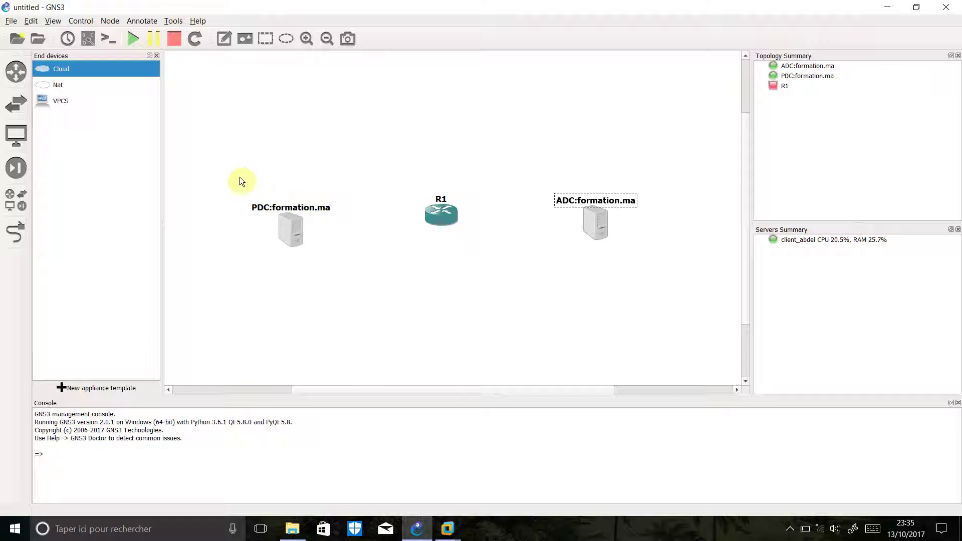
pyautogui.rightClick(293, 236)
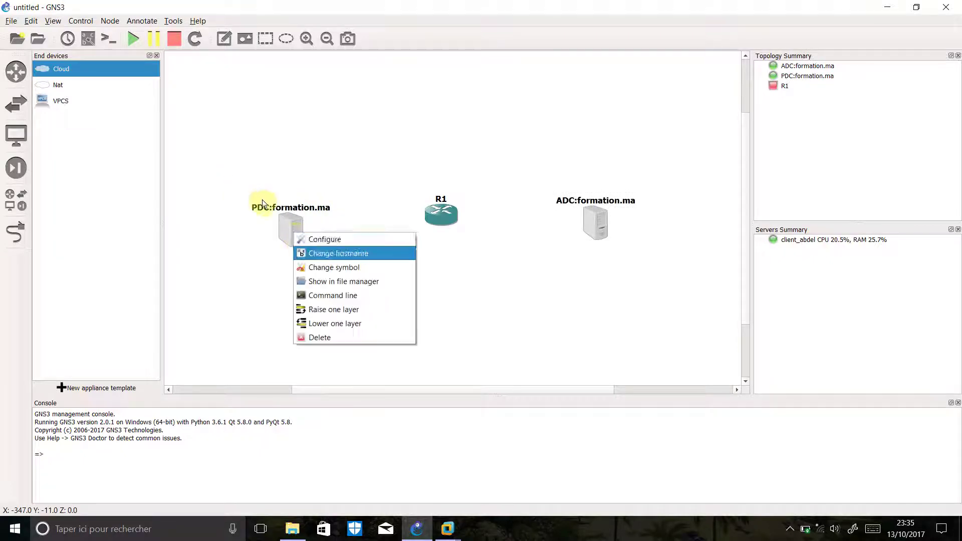
pyautogui.click(258, 200)
pyautogui.rightClick(296, 228)
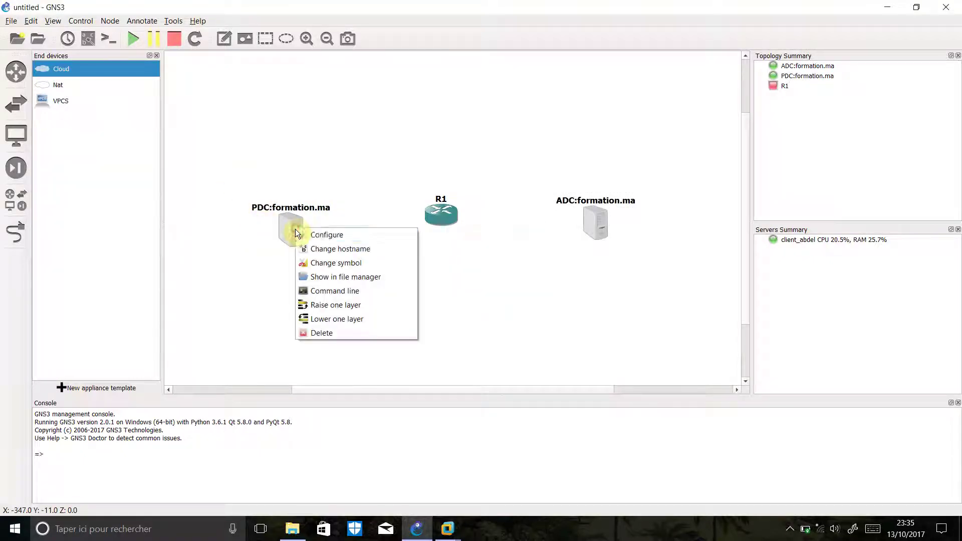
pyautogui.press('Down')
pyautogui.press('Down')
pyautogui.press('Down')
pyautogui.press('Down')
pyautogui.press('Down')
pyautogui.press('Down')
pyautogui.press('Down')
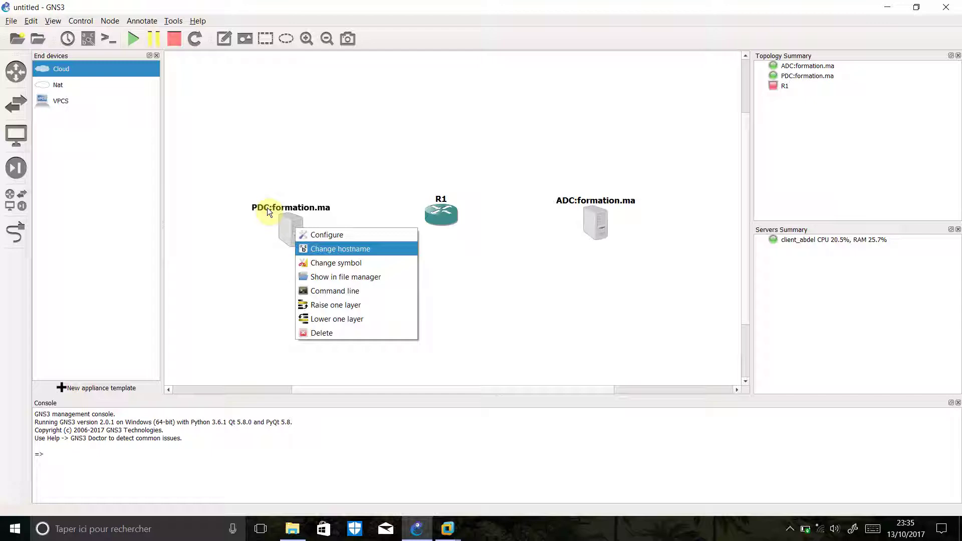
pyautogui.press('Up')
pyautogui.press('Up')
pyautogui.press('Up')
pyautogui.press('Up')
pyautogui.press('Up')
pyautogui.press('Up')
pyautogui.click(354, 238)
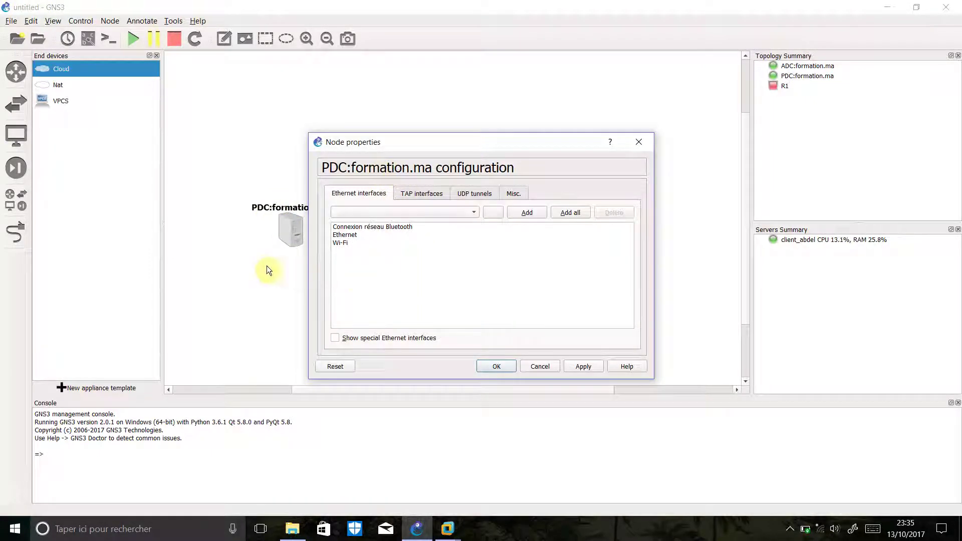
pyautogui.click(334, 338)
pyautogui.click(525, 213)
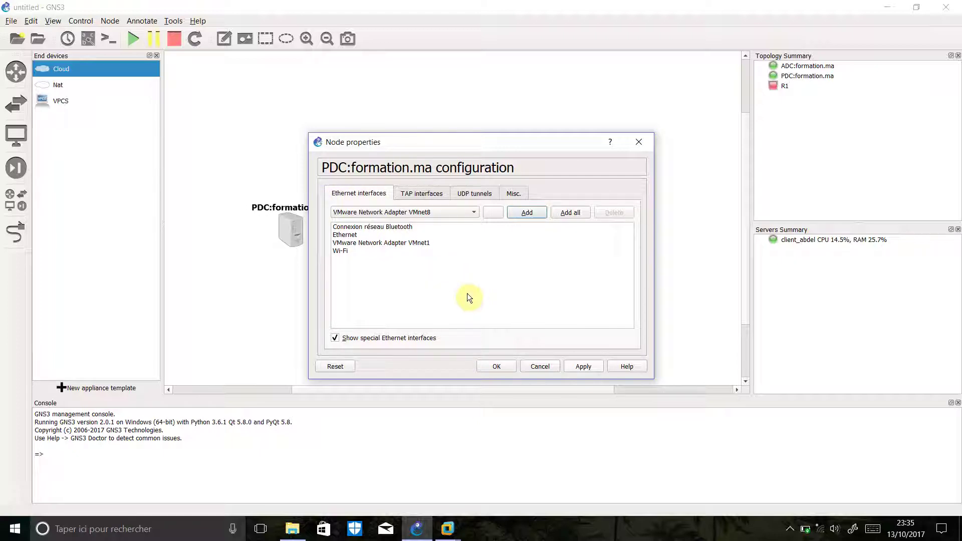
pyautogui.click(583, 366)
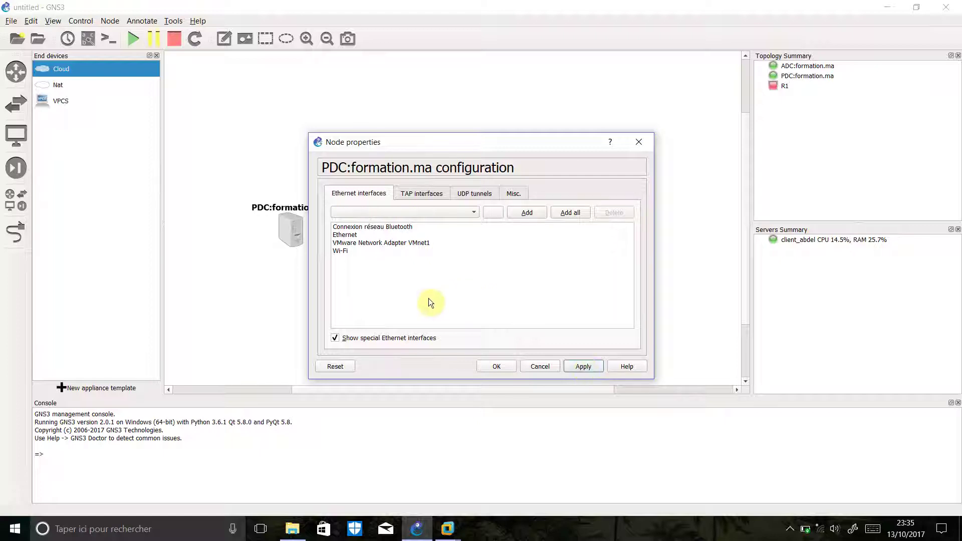
pyautogui.click(496, 367)
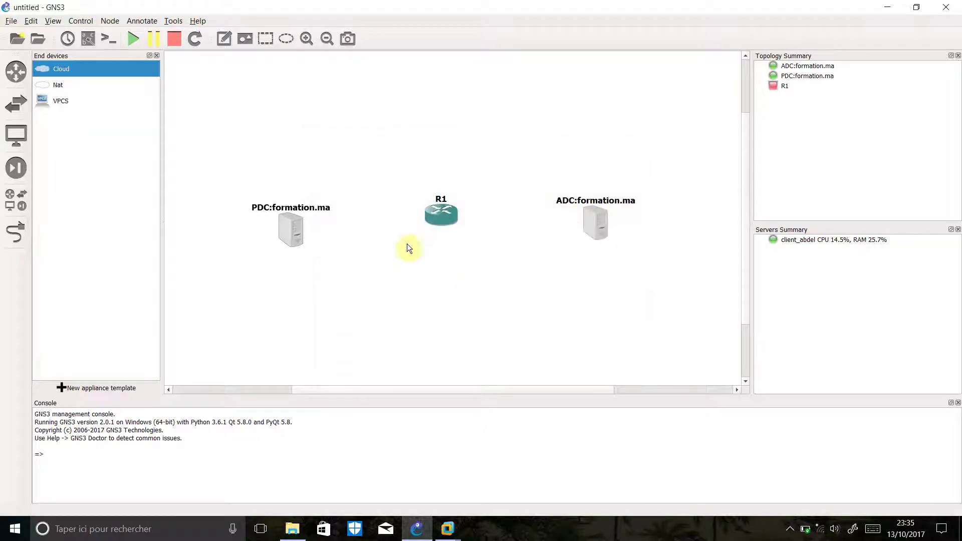
# Show special Ethernet interfaces and add VMware Network Adapter VMnet8 to ADC:formation.ma, then apply
pyautogui.rightClick(603, 226)
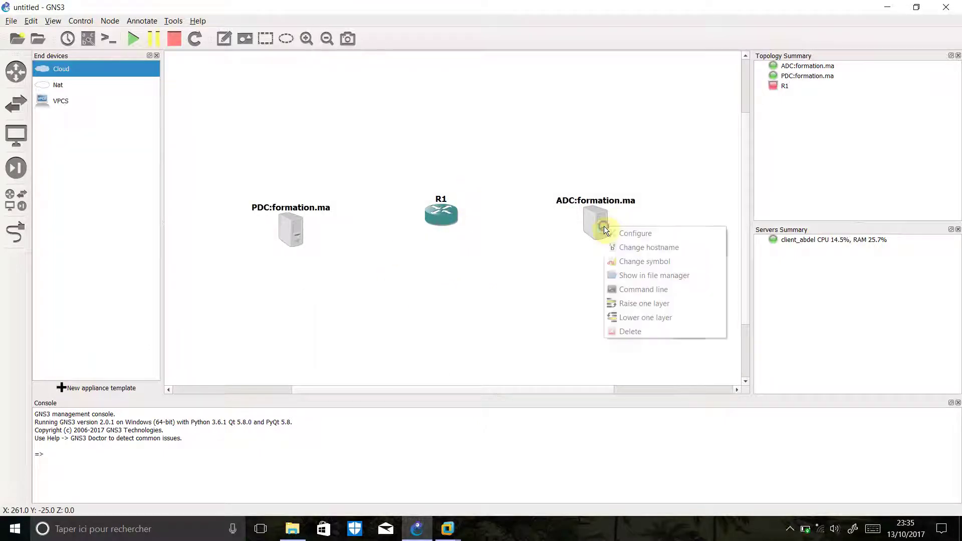
pyautogui.click(627, 234)
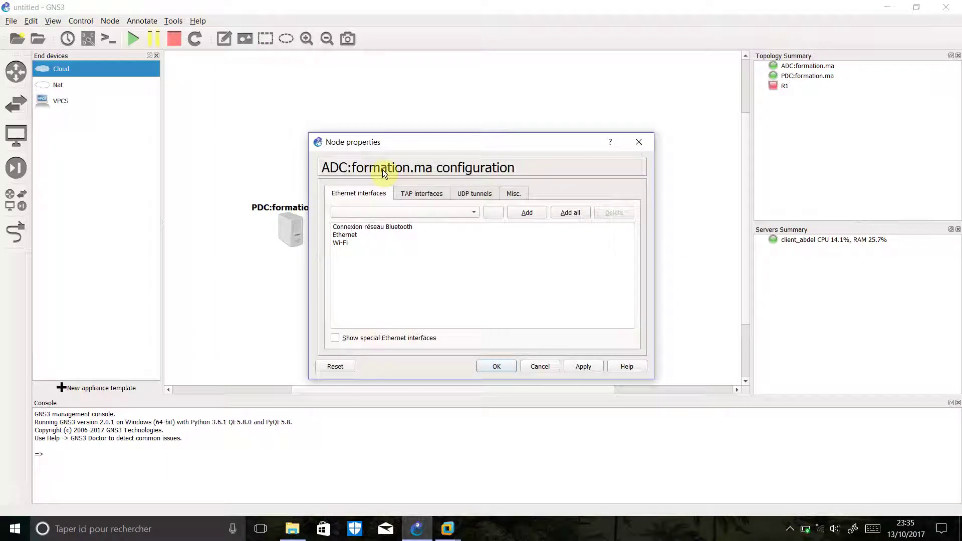
pyautogui.click(335, 338)
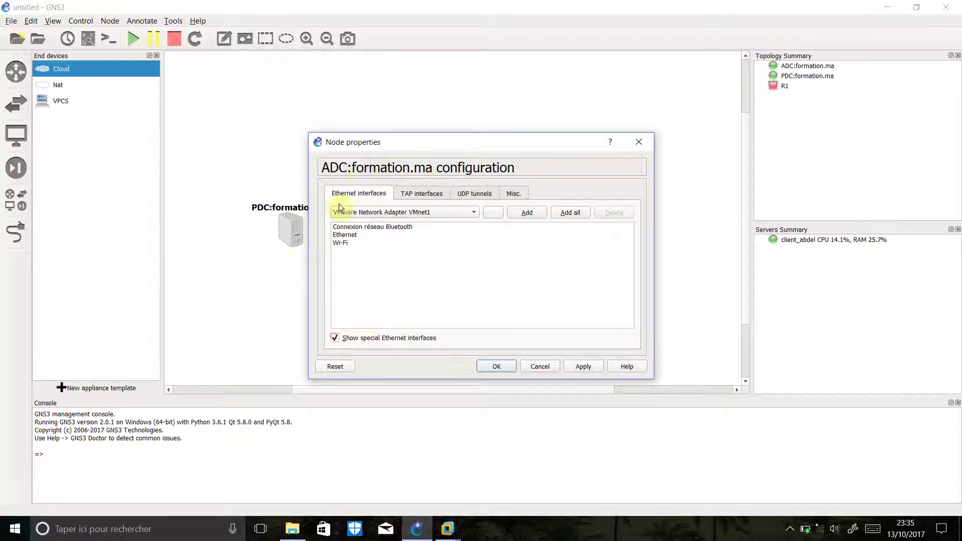
pyautogui.click(380, 212)
pyautogui.click(373, 182)
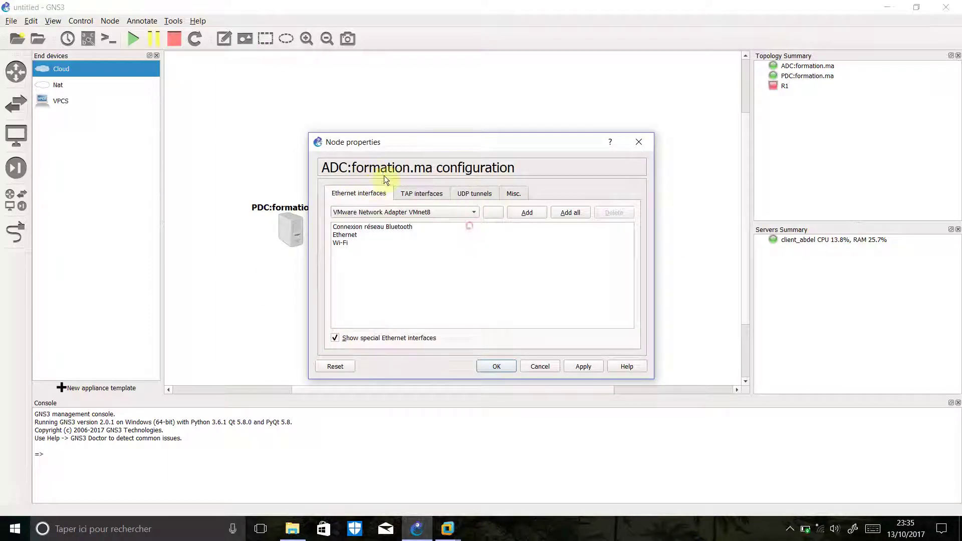
pyautogui.click(525, 212)
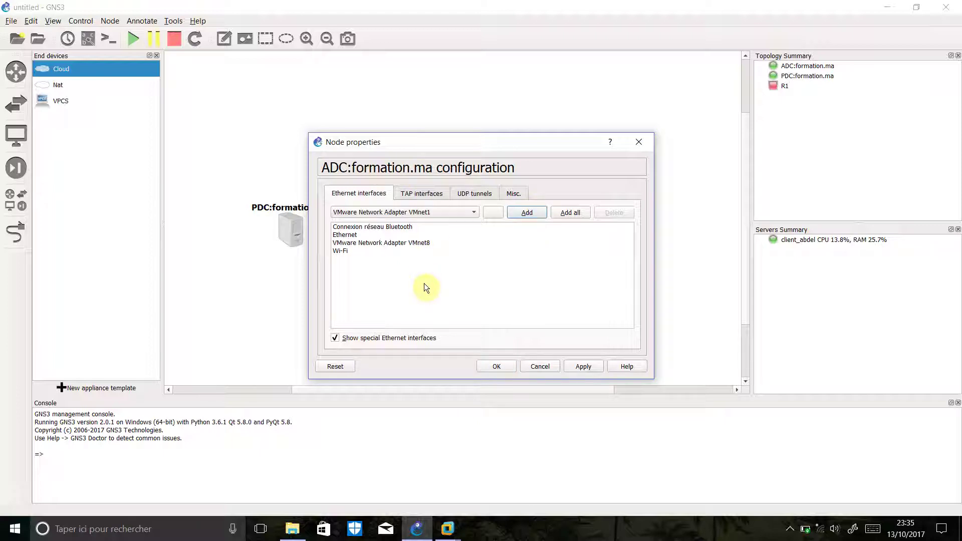
pyautogui.click(581, 366)
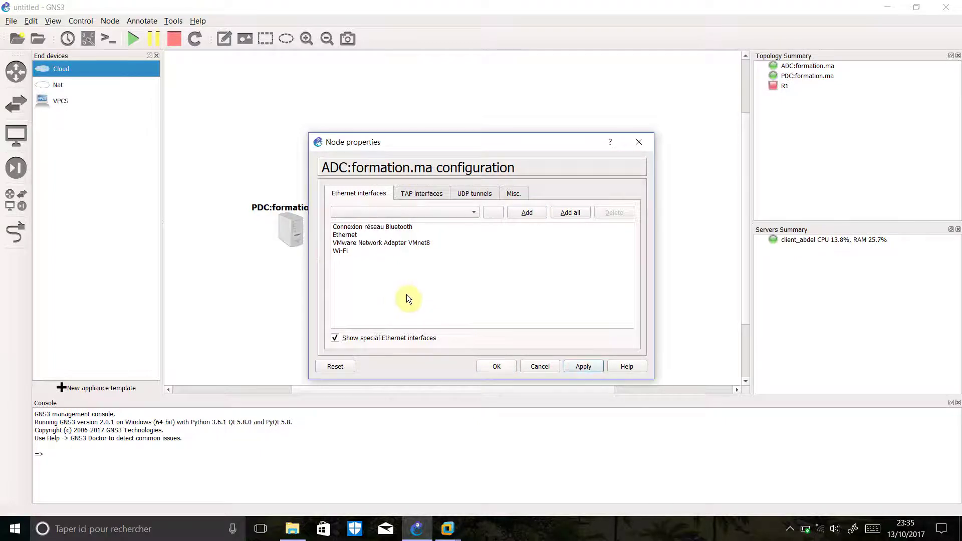
pyautogui.click(496, 369)
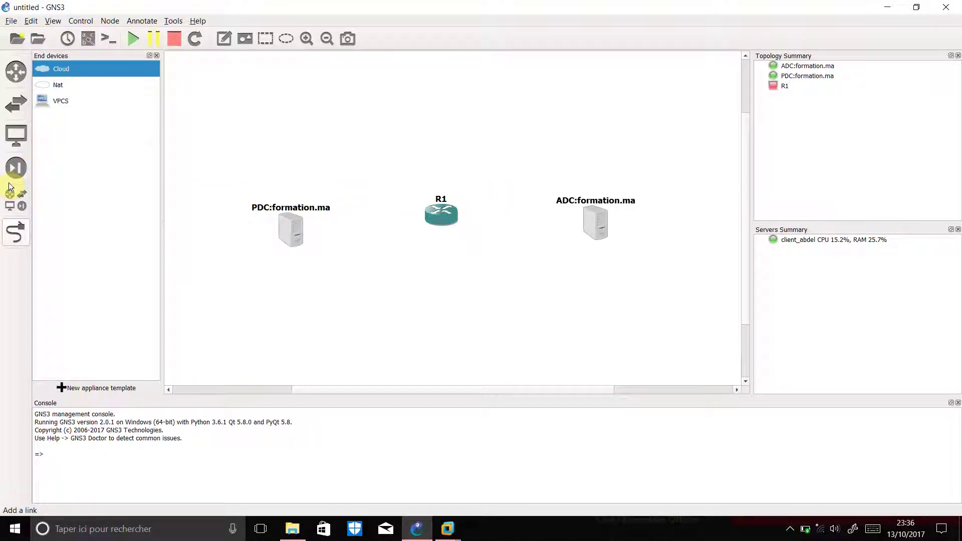
# Link R1's FastEthernet0/0 to PDC:formation.ma's VMnet1 adapter
pyautogui.click(16, 232)
pyautogui.click(440, 214)
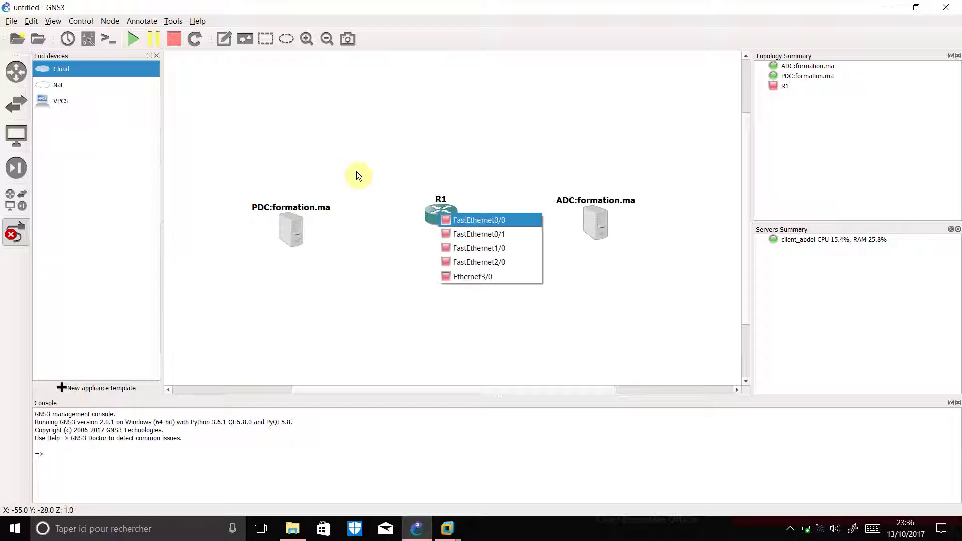
pyautogui.click(462, 220)
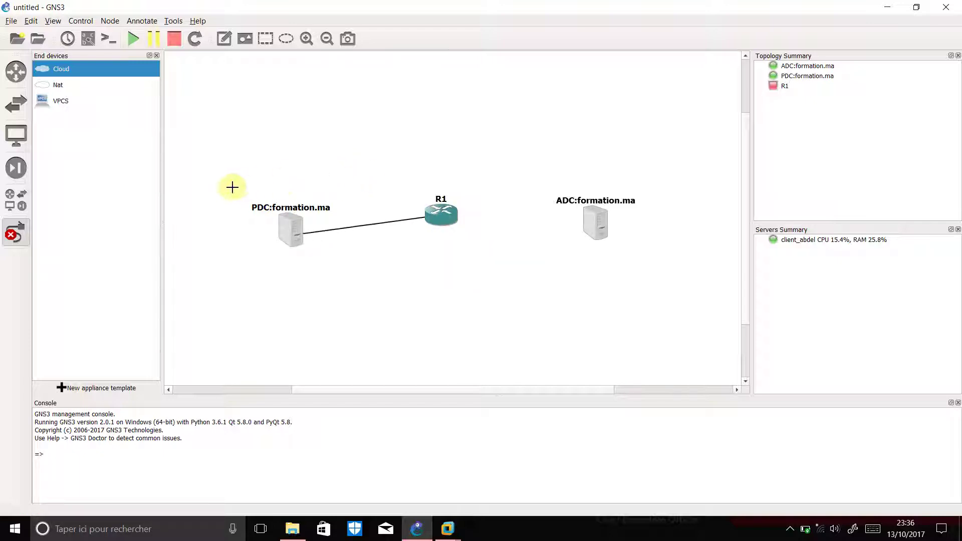
pyautogui.click(292, 229)
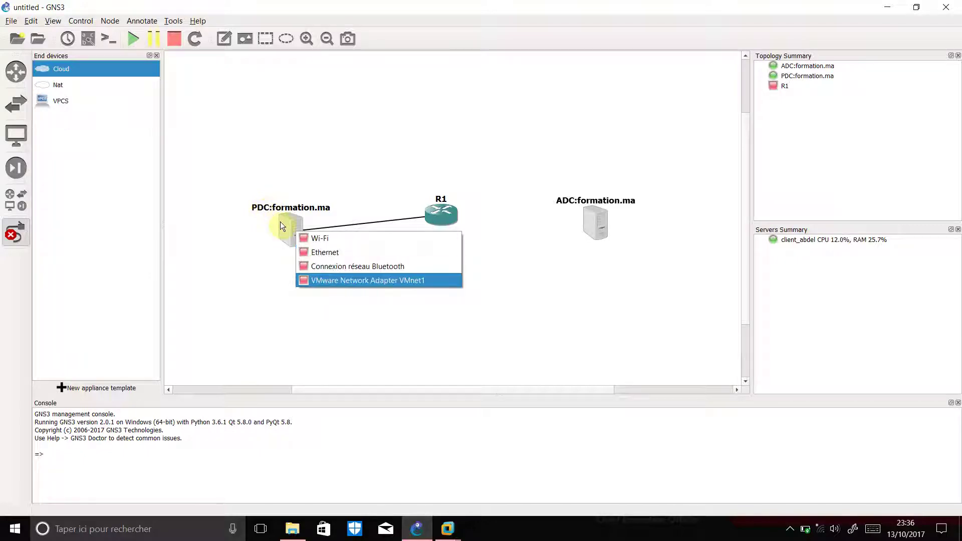
pyautogui.click(350, 276)
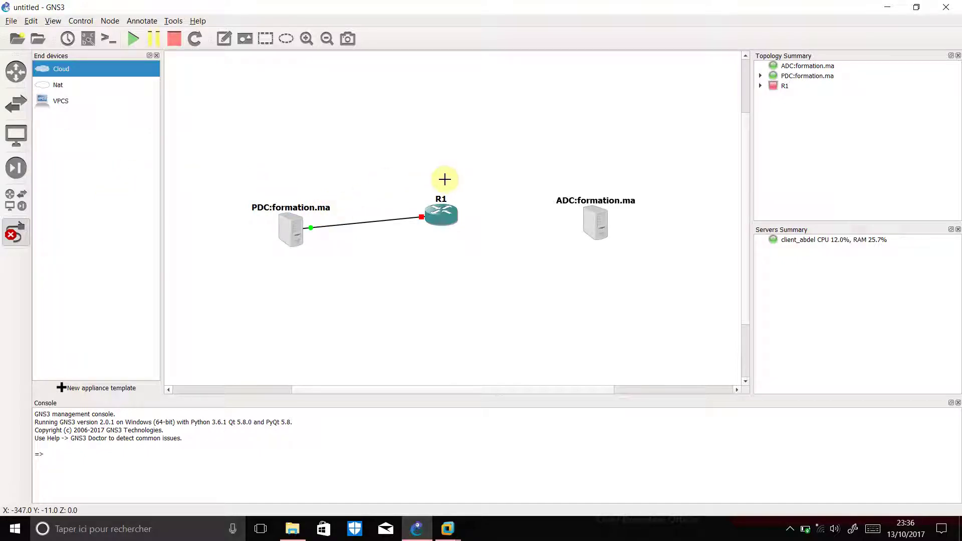
# Link R1's FastEthernet0/1 to ADC:formation.ma's VMnet8 adapter
pyautogui.click(446, 215)
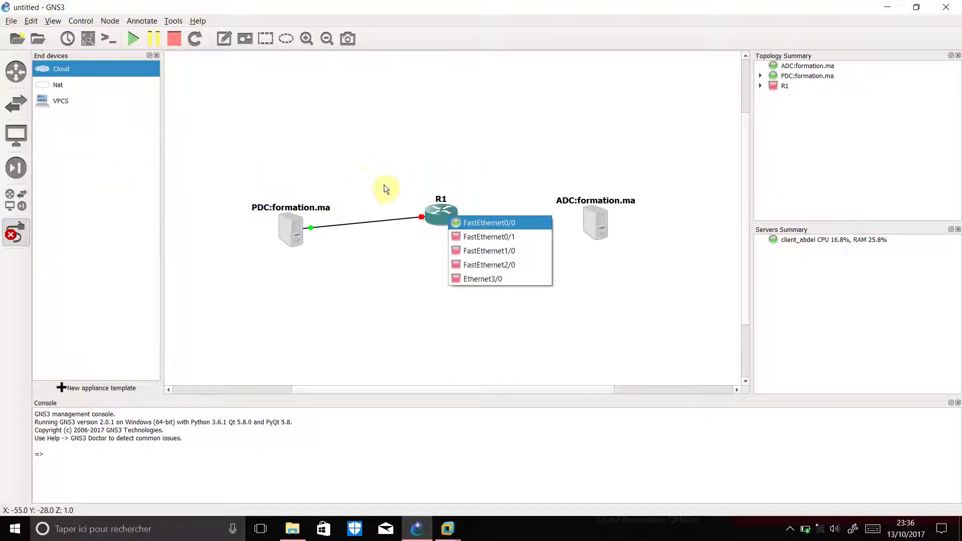
pyautogui.click(485, 239)
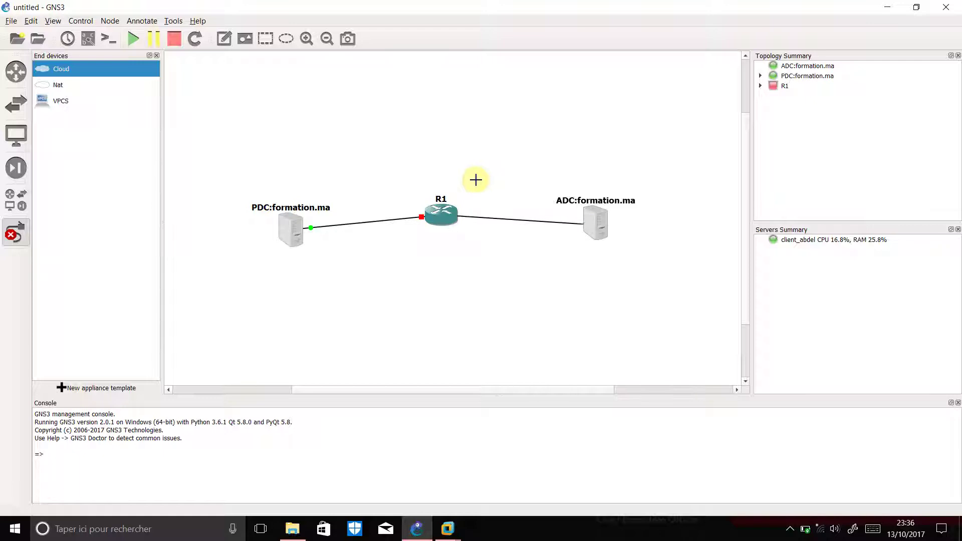
pyautogui.click(595, 224)
pyautogui.press('Down')
pyautogui.press('Down')
pyautogui.press('Down')
pyautogui.press('Down')
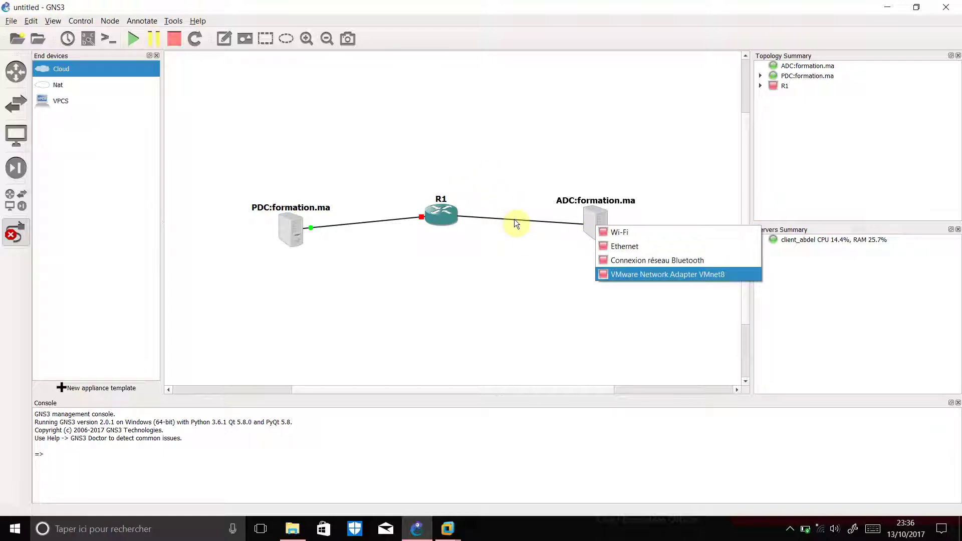
pyautogui.click(452, 216)
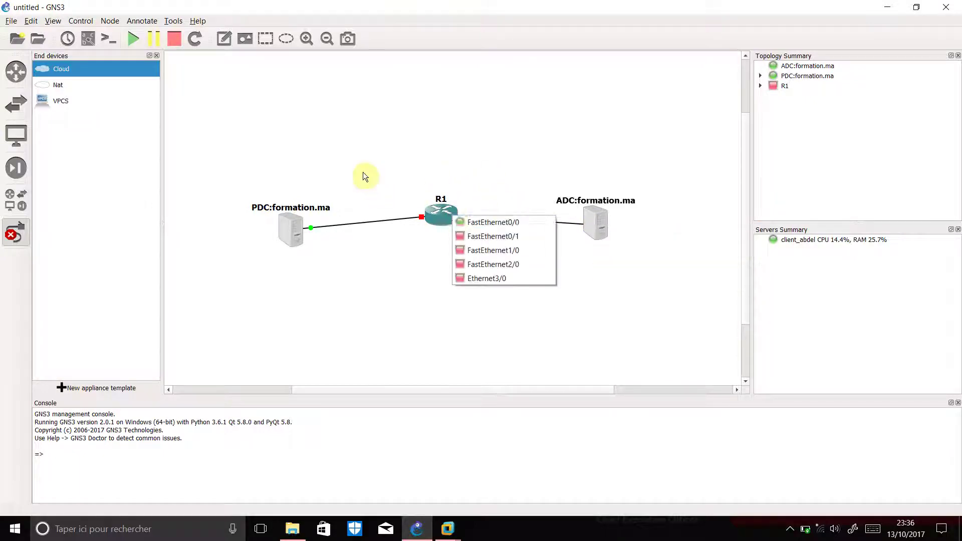
pyautogui.press('Down')
pyautogui.press('Down')
pyautogui.press('Return')
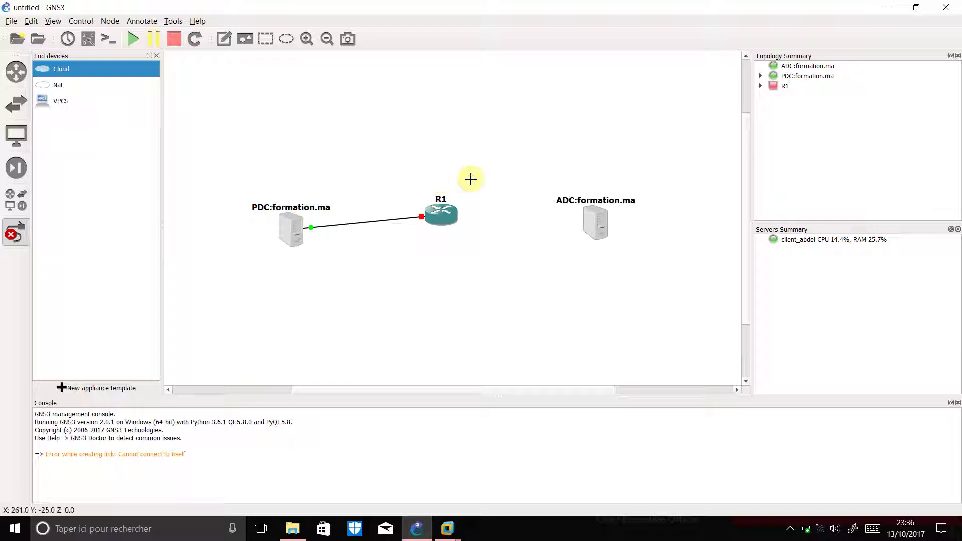
pyautogui.click(448, 217)
pyautogui.press('Down')
pyautogui.press('Return')
pyautogui.click(592, 223)
pyautogui.press('Down')
pyautogui.press('Down')
pyautogui.press('Down')
pyautogui.click(654, 268)
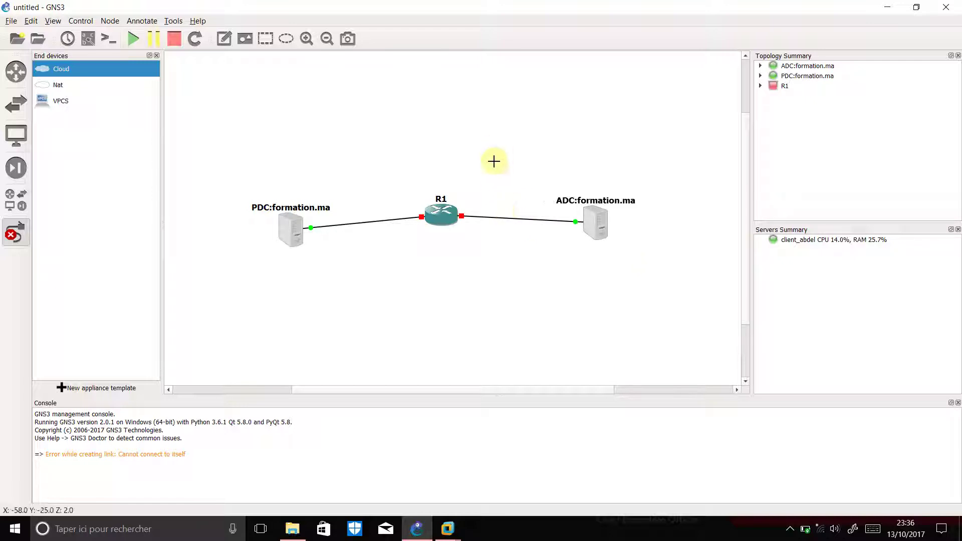
pyautogui.rightClick(354, 240)
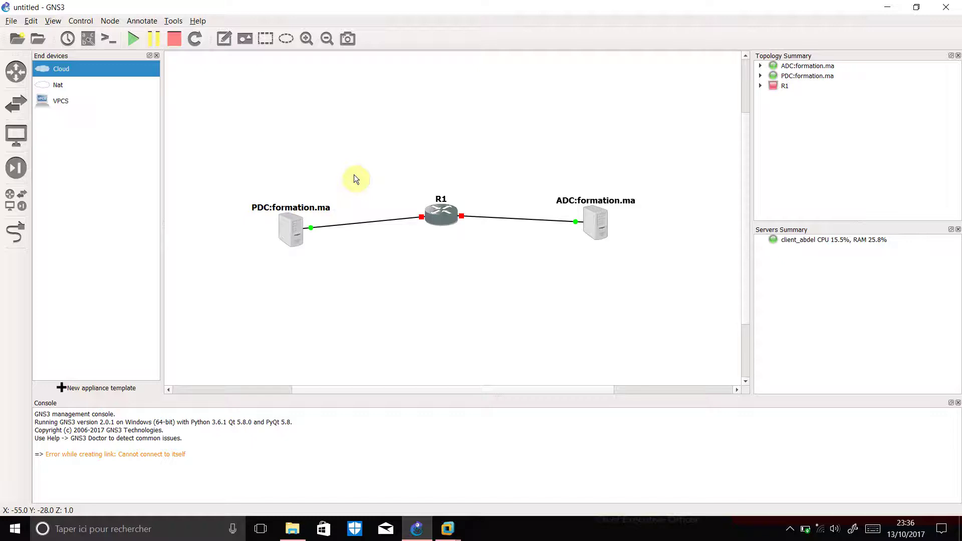
# Start router R1 so all link ends in the topology turn green
pyautogui.rightClick(441, 215)
pyautogui.press('Down')
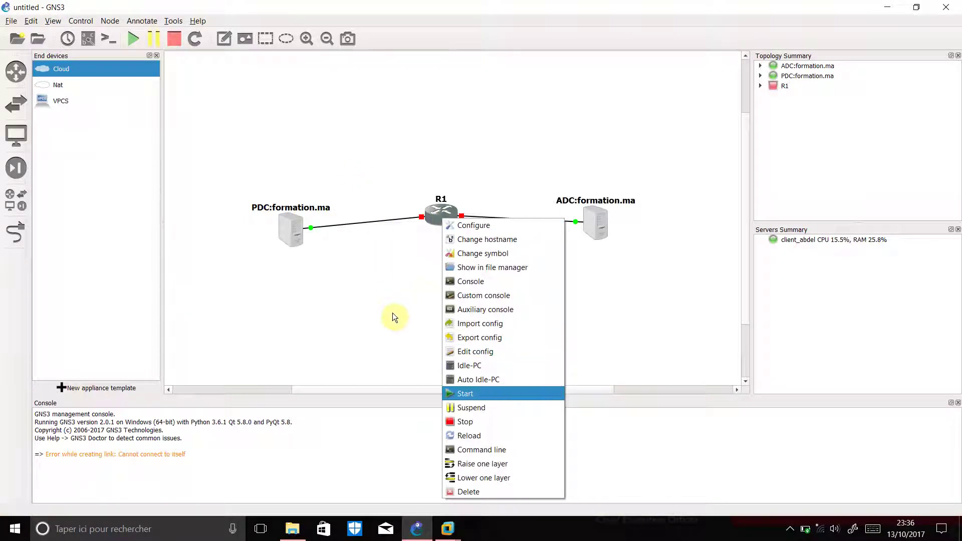
pyautogui.click(493, 395)
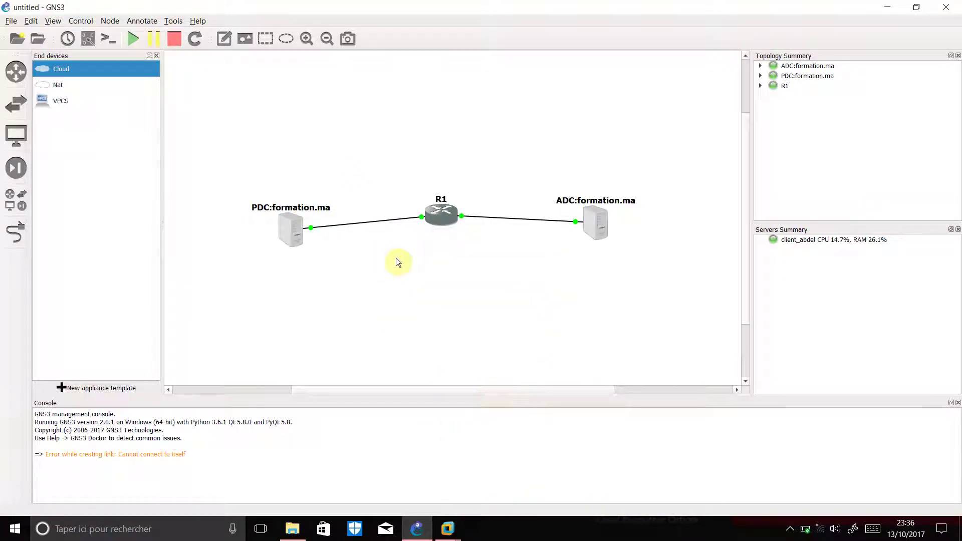
pyautogui.click(789, 528)
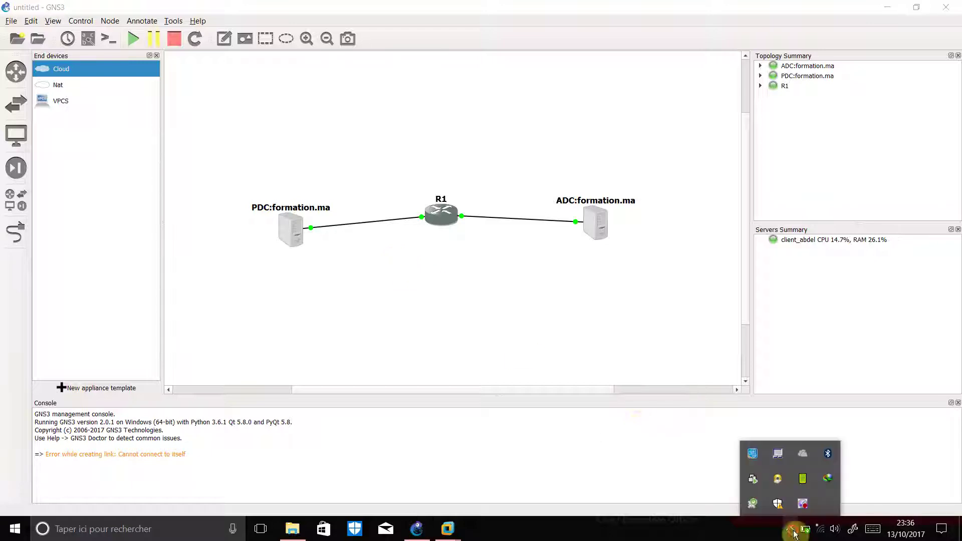
pyautogui.rightClick(801, 506)
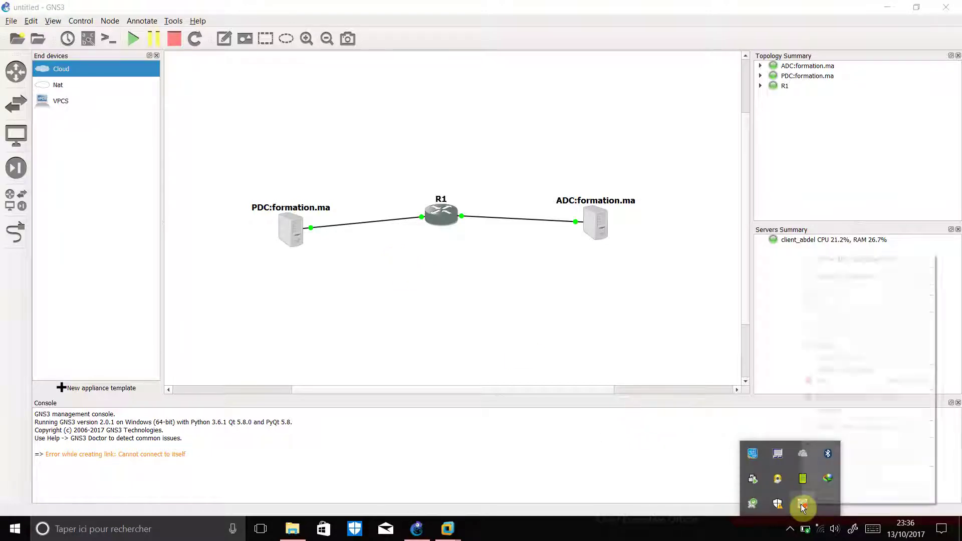
pyautogui.press('Return')
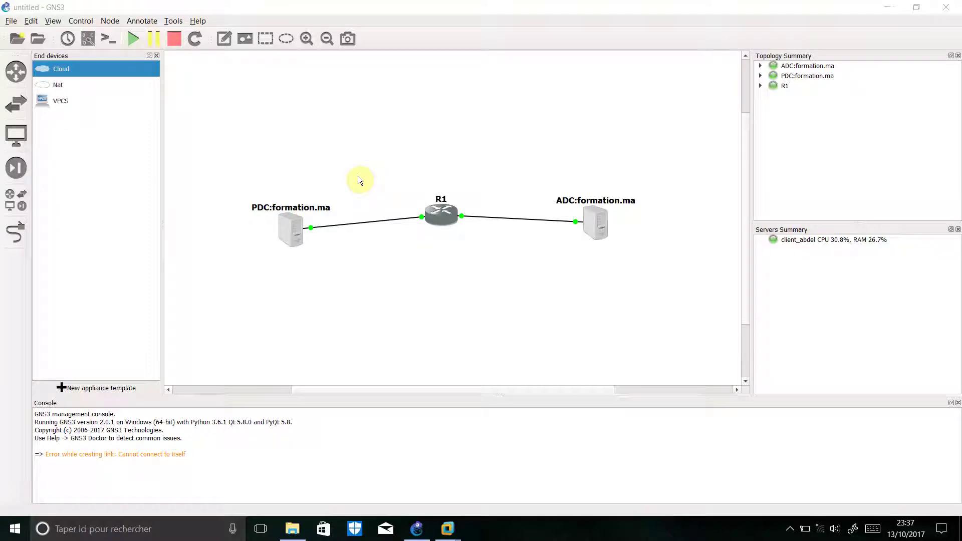
# Open R1's console, enter conf ter, and select interface FastEthernet0/0
pyautogui.doubleClick(447, 220)
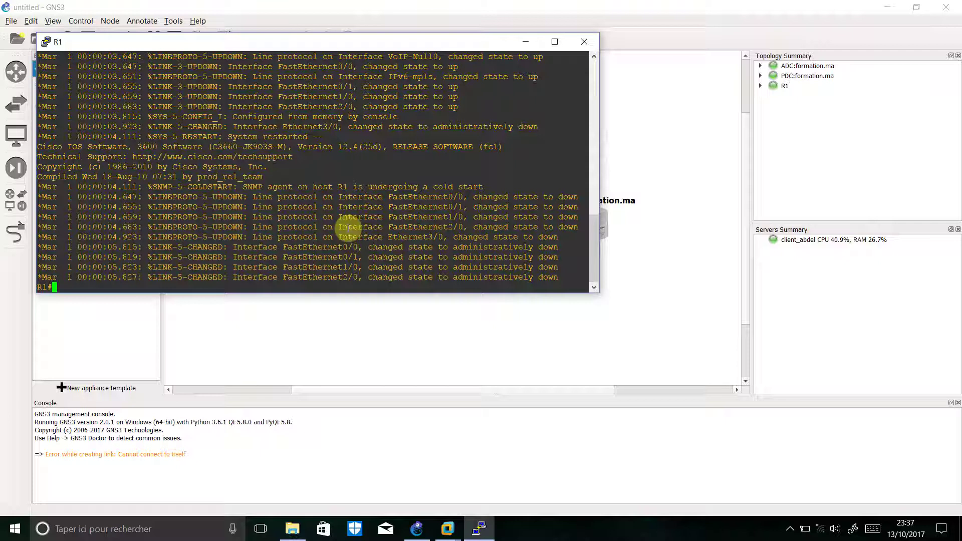
pyautogui.write('conf ter')
pyautogui.press('Return')
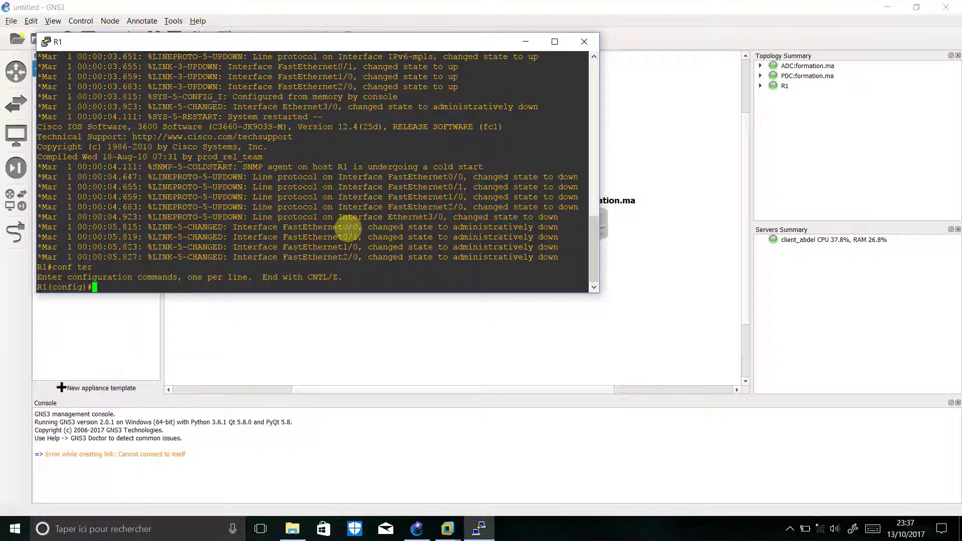
pyautogui.write('inteface')
pyautogui.press('BackSpace')
pyautogui.press('BackSpace')
pyautogui.press('BackSpace')
pyautogui.press('BackSpace')
pyautogui.press('BackSpace')
pyautogui.write('rface fas')
pyautogui.press('Tab')
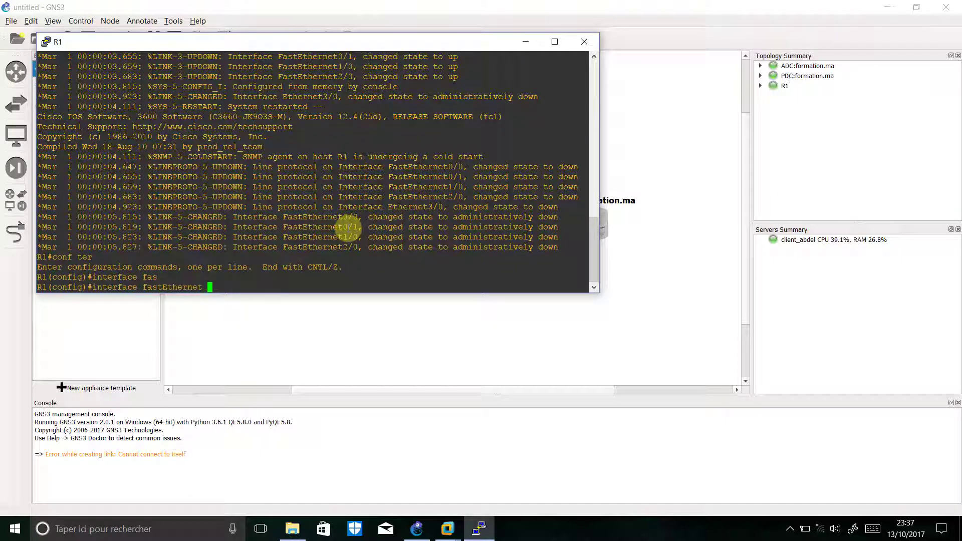
pyautogui.write('0/0')
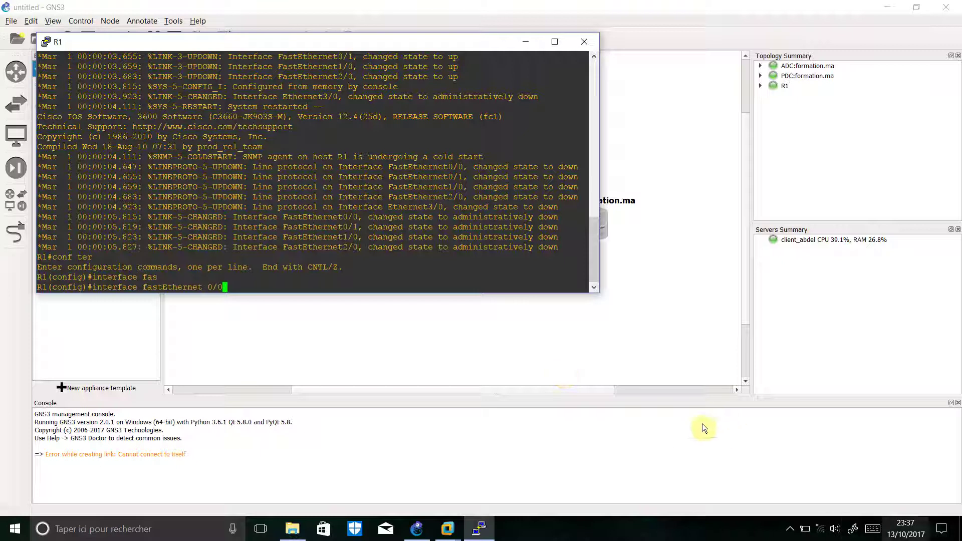
pyautogui.click(633, 421)
pyautogui.click(789, 529)
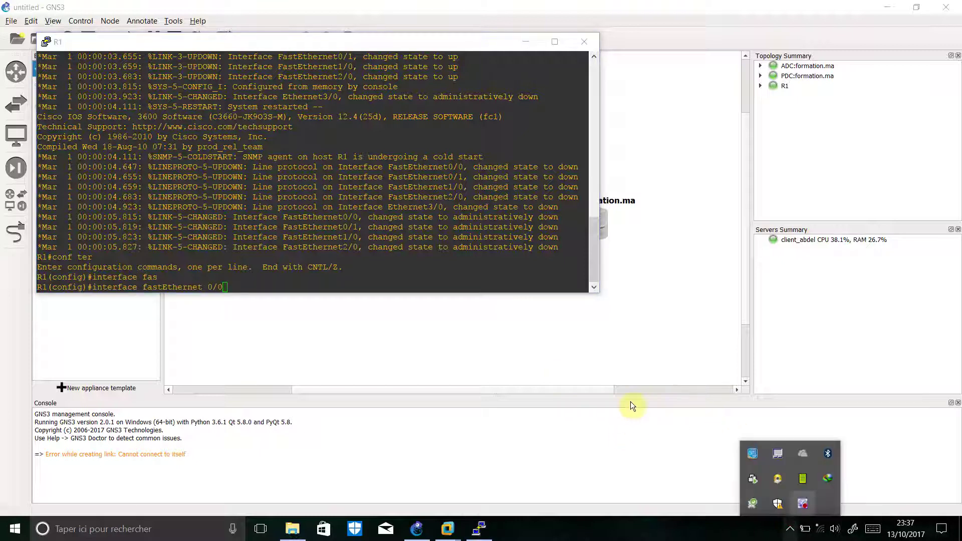
pyautogui.rightClick(802, 503)
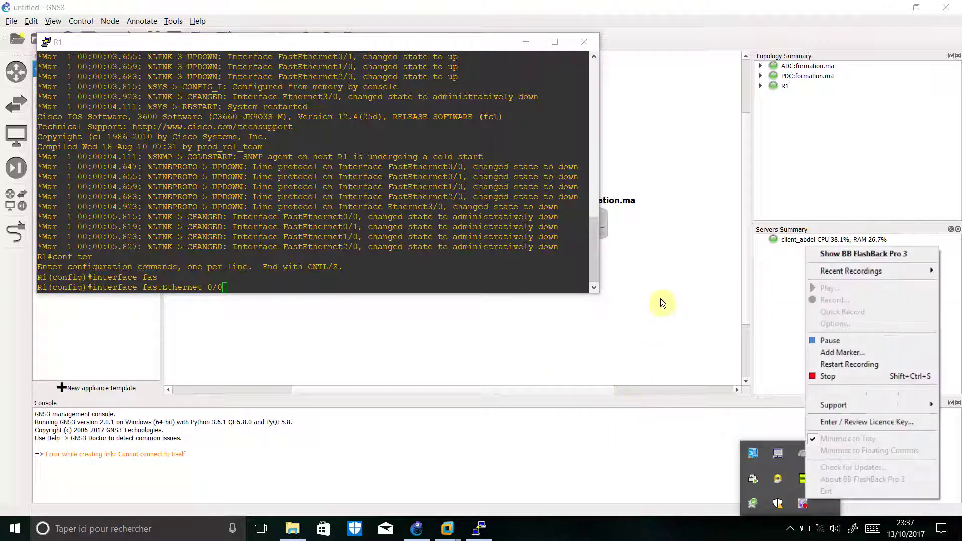
pyautogui.click(833, 339)
pyautogui.click(832, 343)
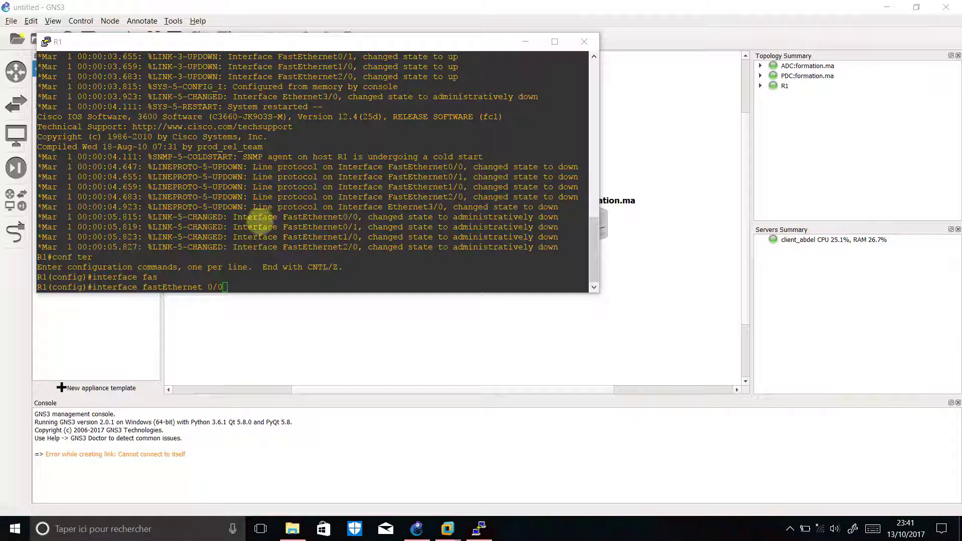
pyautogui.click(260, 221)
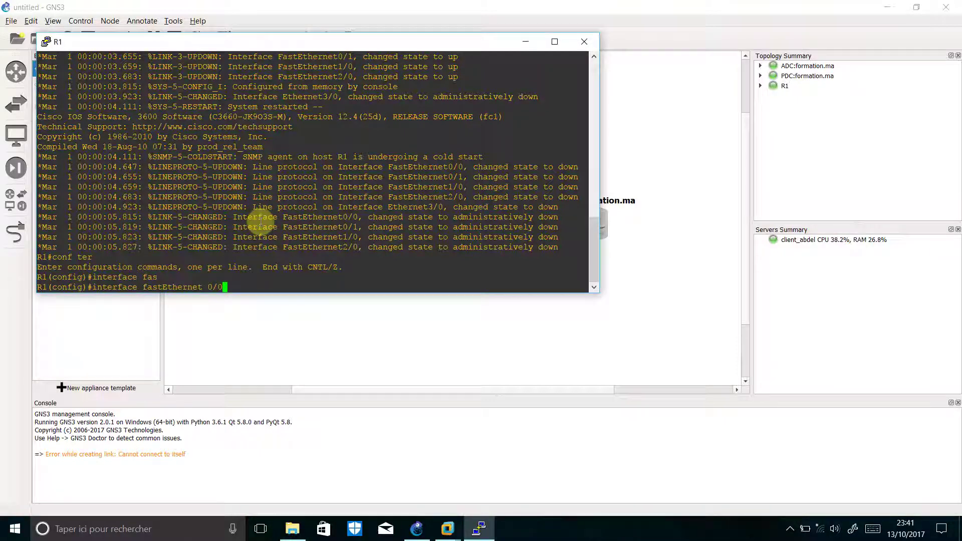
pyautogui.press('Return')
# Assign 192.168.1.1 255.255.255.0 to FastEthernet0/0, run no shutdown, and exit the interface
pyautogui.write('ip add')
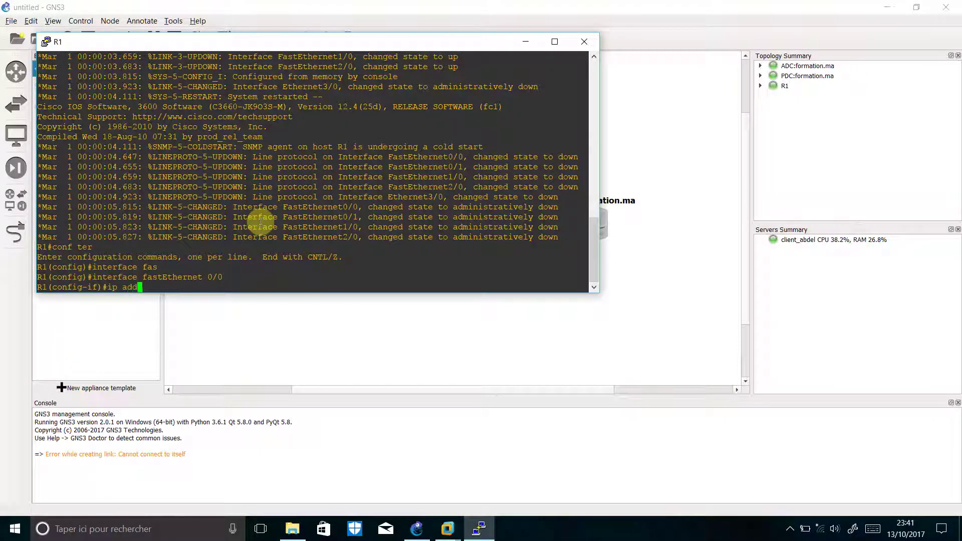
pyautogui.press('Tab')
pyautogui.write('192.1')
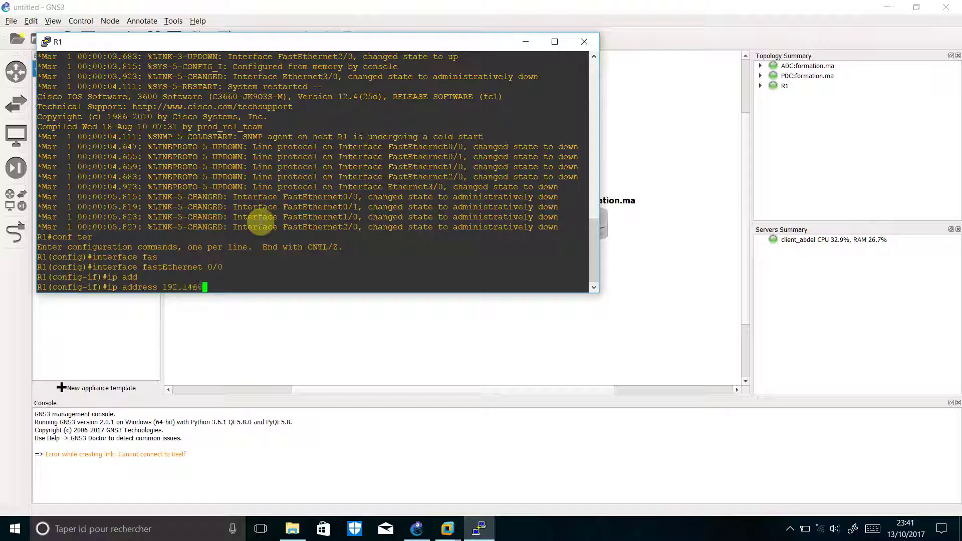
pyautogui.write('68.1.1 255.255.255.0')
pyautogui.press('Return')
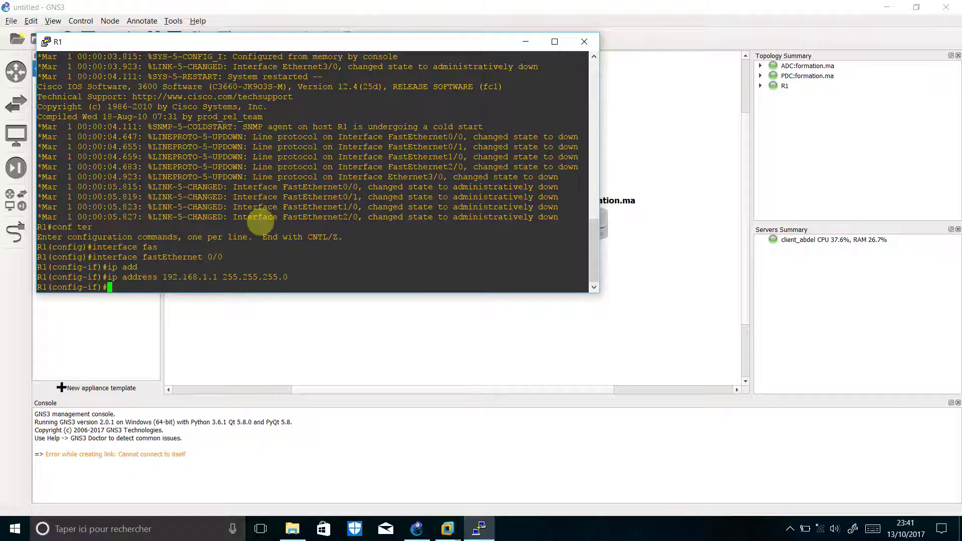
pyautogui.write('no shutdow')
pyautogui.press('Tab')
pyautogui.press('Return')
pyautogui.write('exit')
pyautogui.press('Return')
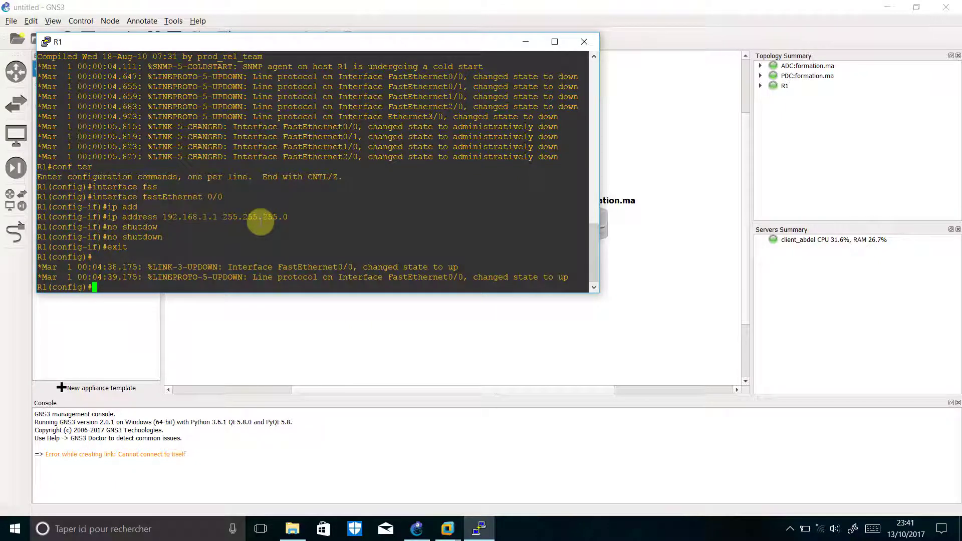
# Enter interface FastEthernet0/1 and assign it 172.16.1.1 255.255.255.0
pyautogui.write('interfa')
pyautogui.press('Tab')
pyautogui.write('fa')
pyautogui.press('Tab')
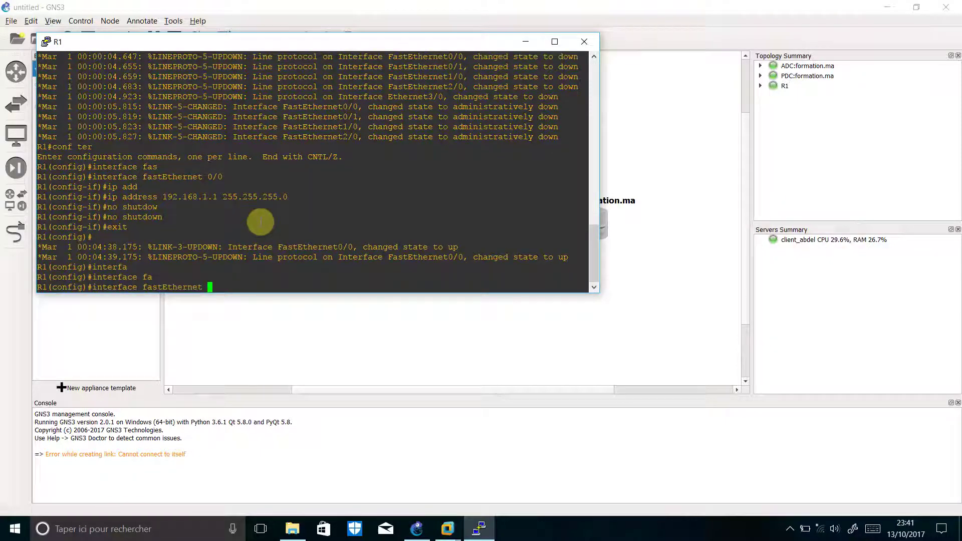
pyautogui.write('0/1')
pyautogui.press('Return')
pyautogui.write('ip a')
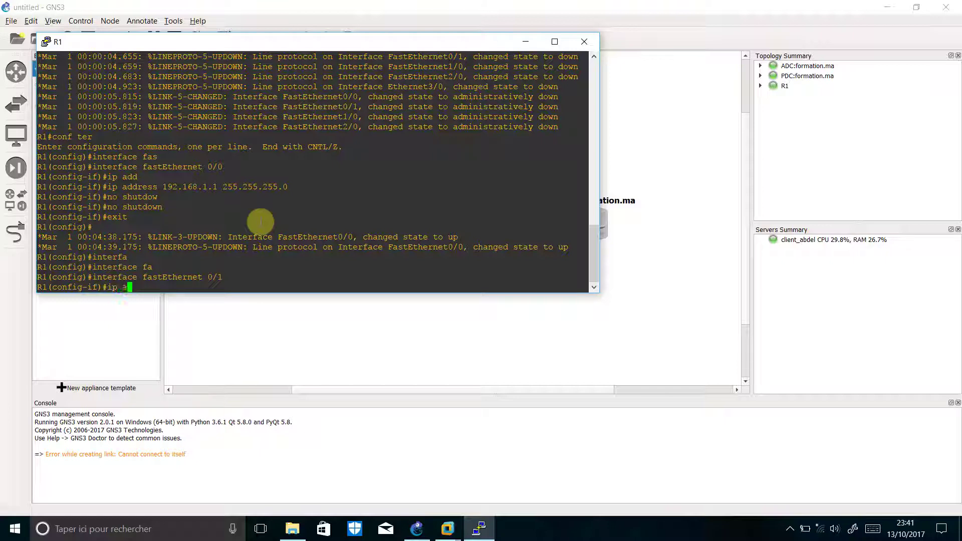
pyautogui.write('ddress n177')
pyautogui.press('BackSpace')
pyautogui.press('BackSpace')
pyautogui.press('BackSpace')
pyautogui.press('BackSpace')
pyautogui.write('172.16.1.1.')
pyautogui.press('BackSpace')
pyautogui.write('255.255.255.0')
pyautogui.press('Return')
# Bring FastEthernet0/1 up with no shutdown and exit configuration mode
pyautogui.write('no shu')
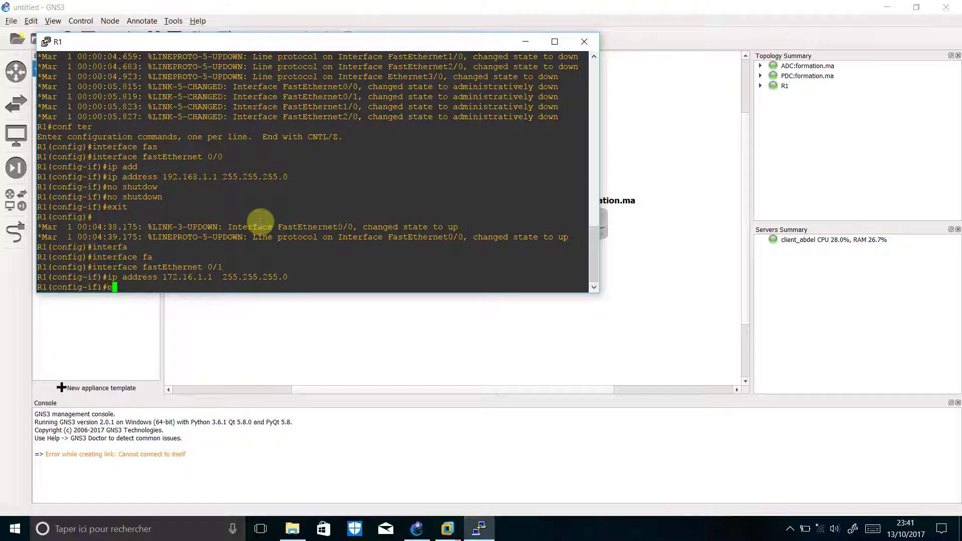
pyautogui.press('Tab')
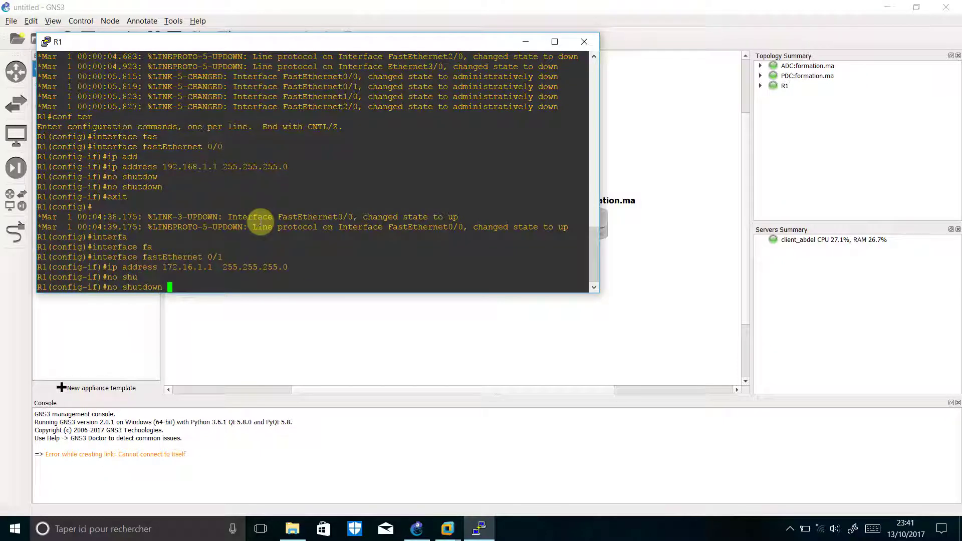
pyautogui.press('Return')
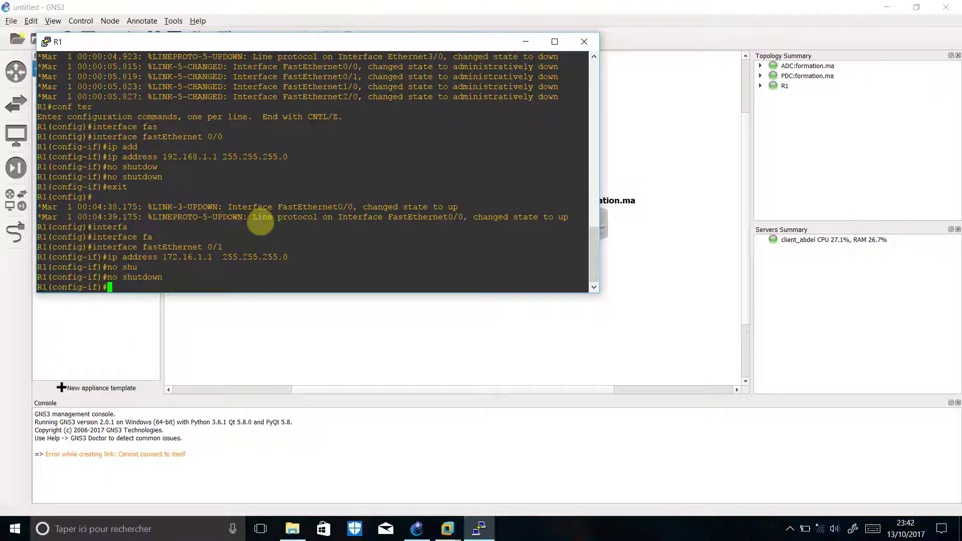
pyautogui.write('exit')
pyautogui.press('Return')
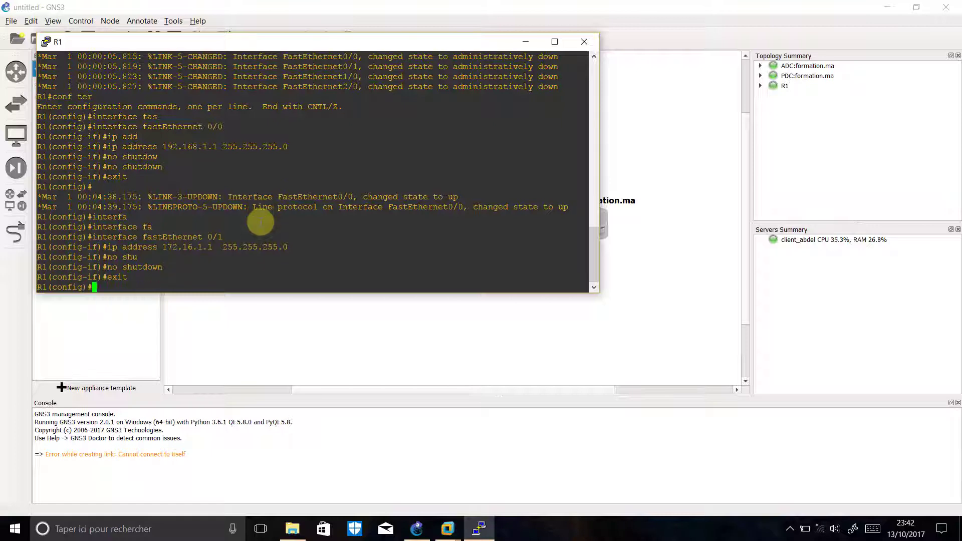
pyautogui.write('exit')
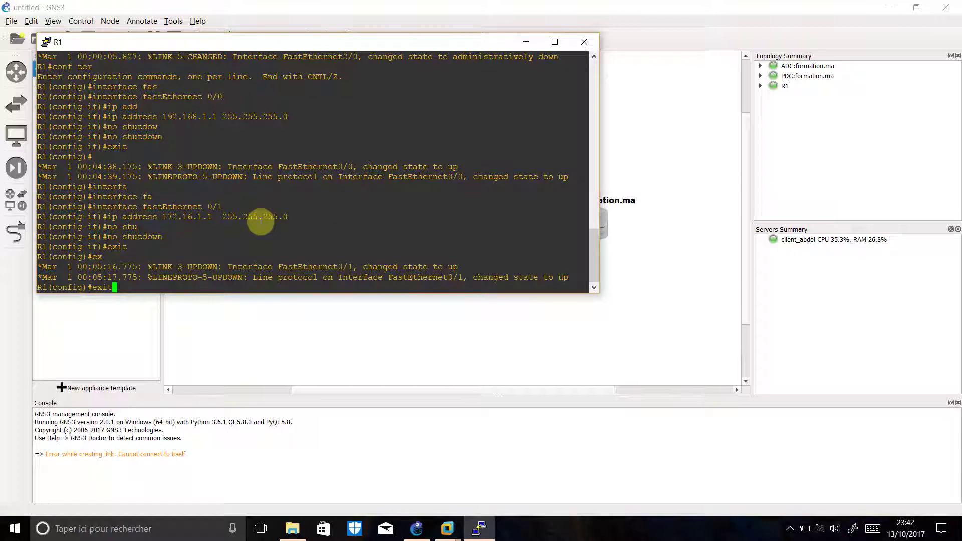
pyautogui.press('Return')
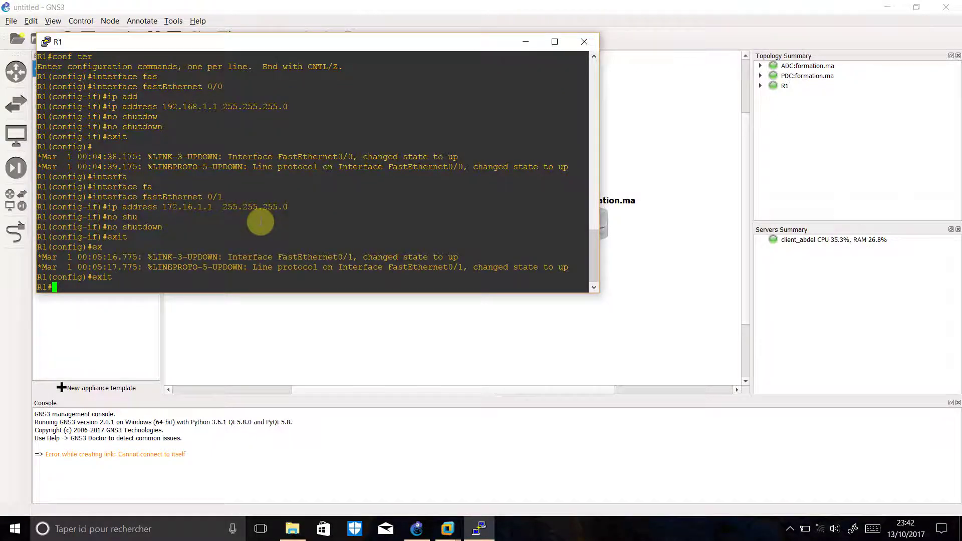
pyautogui.write('show')
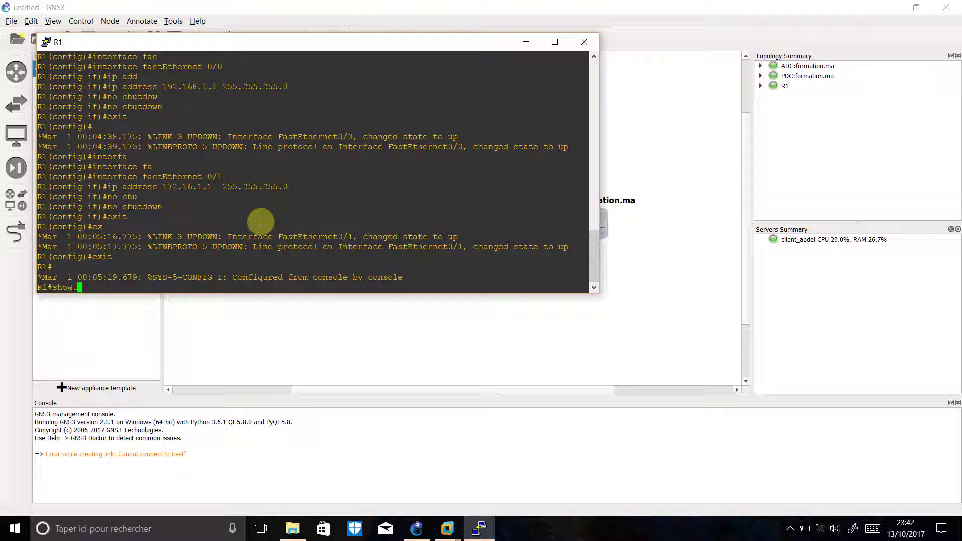
pyautogui.write(' ip inetr')
# Run show ip interface brief on R1
pyautogui.press('Tab')
pyautogui.press('BackSpace')
pyautogui.press('Return')
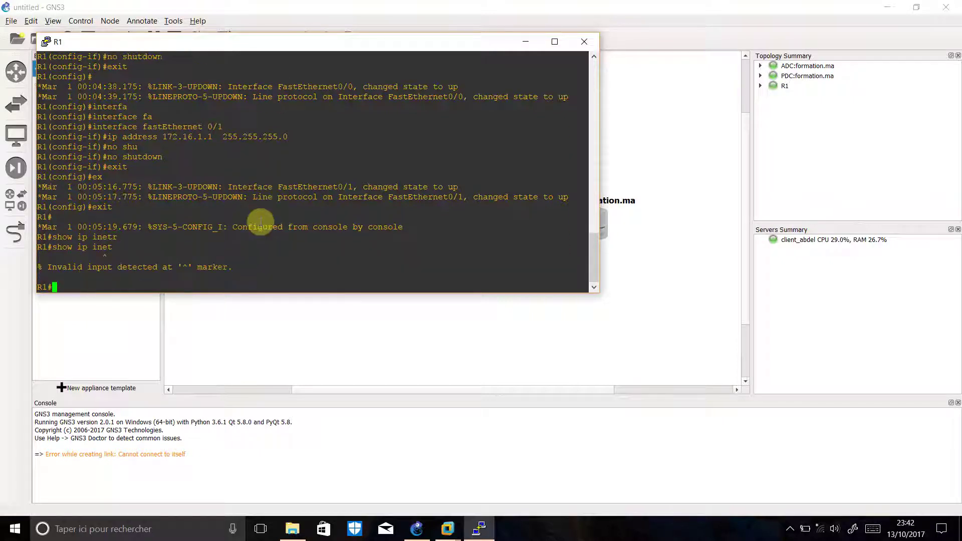
pyautogui.press('Return')
pyautogui.write('show i')
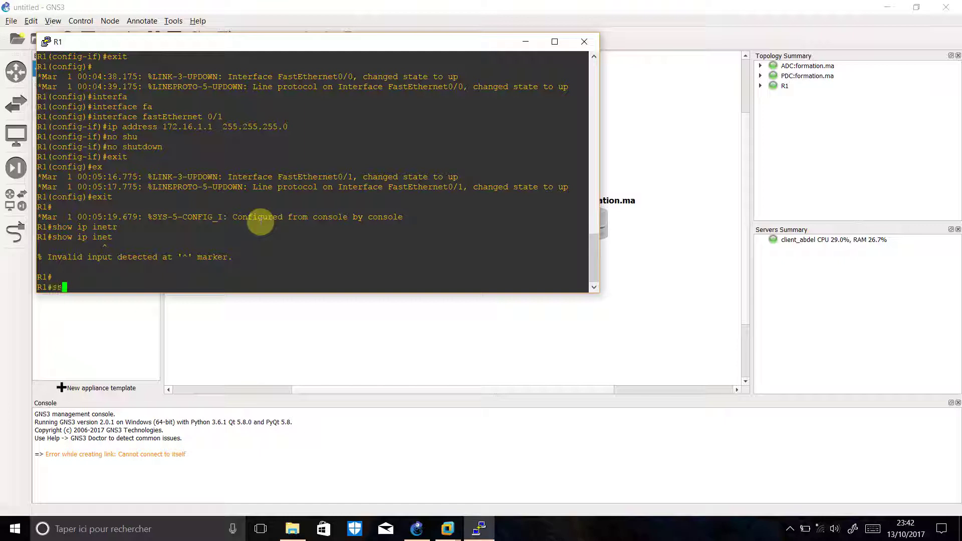
pyautogui.write('p intet')
pyautogui.press('BackSpace')
pyautogui.write('r')
pyautogui.press('Tab')
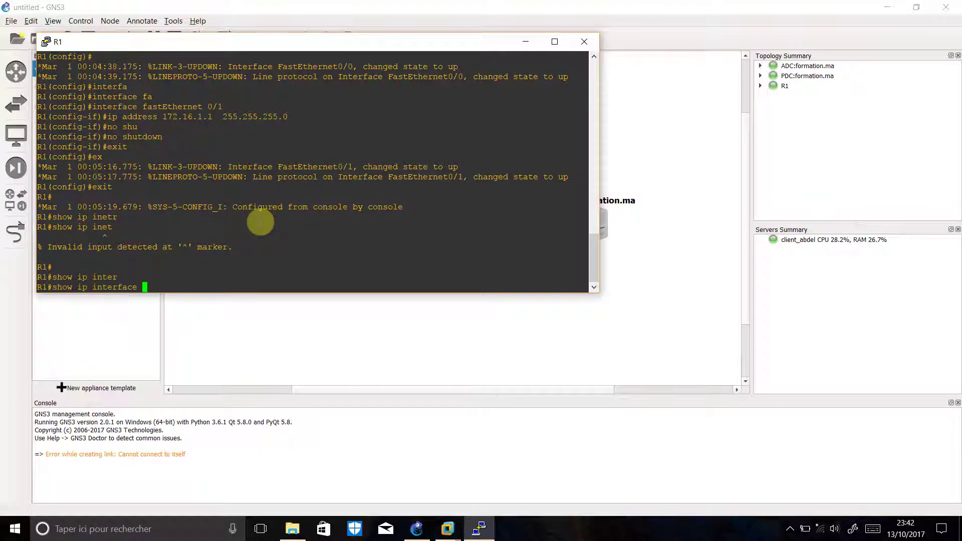
pyautogui.write('br')
pyautogui.press('Tab')
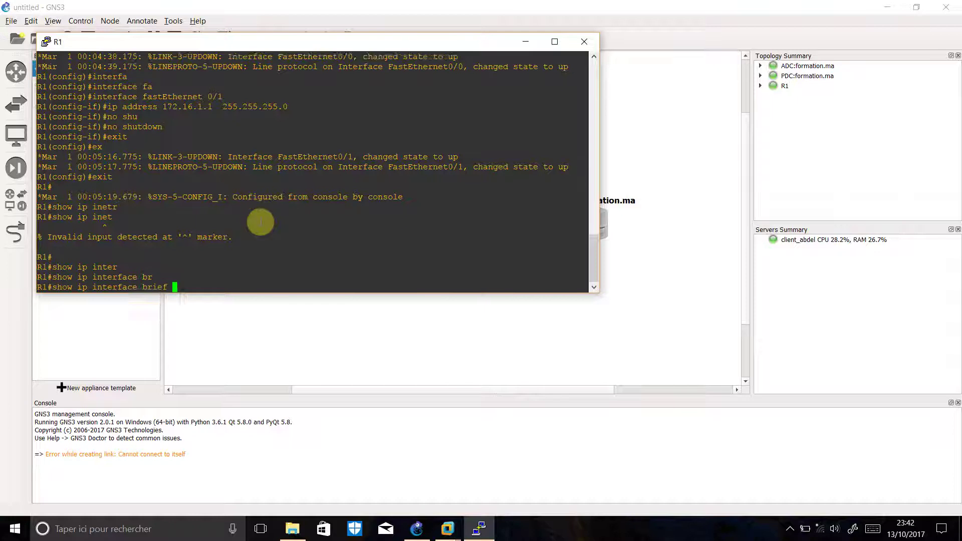
pyautogui.press('Return')
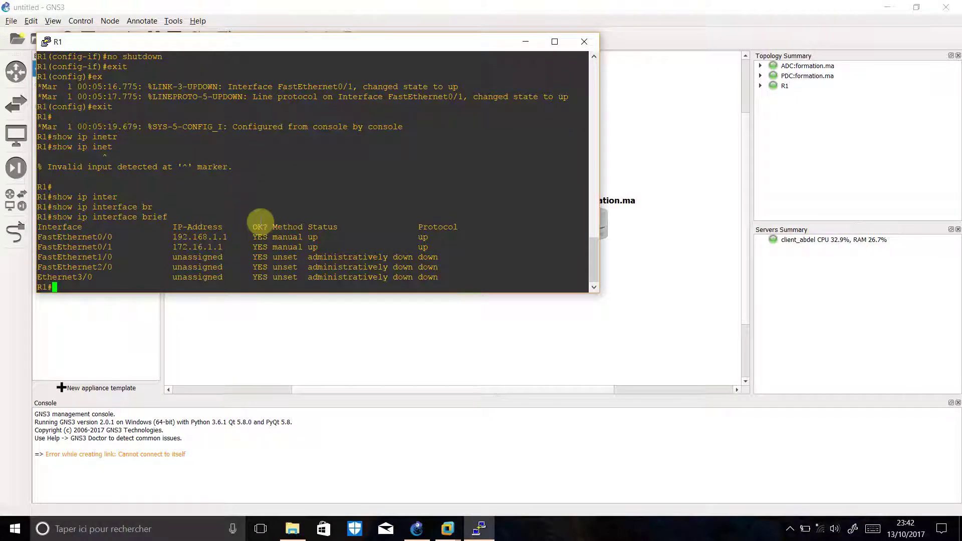
# Highlight the FastEthernet0/0 (192.168.1.1) and 0/1 (172.16.1.1) rows to confirm both are up
pyautogui.moveTo(169, 236); pyautogui.dragTo(242, 247)
pyautogui.moveTo(197, 199); pyautogui.dragTo(367, 201)
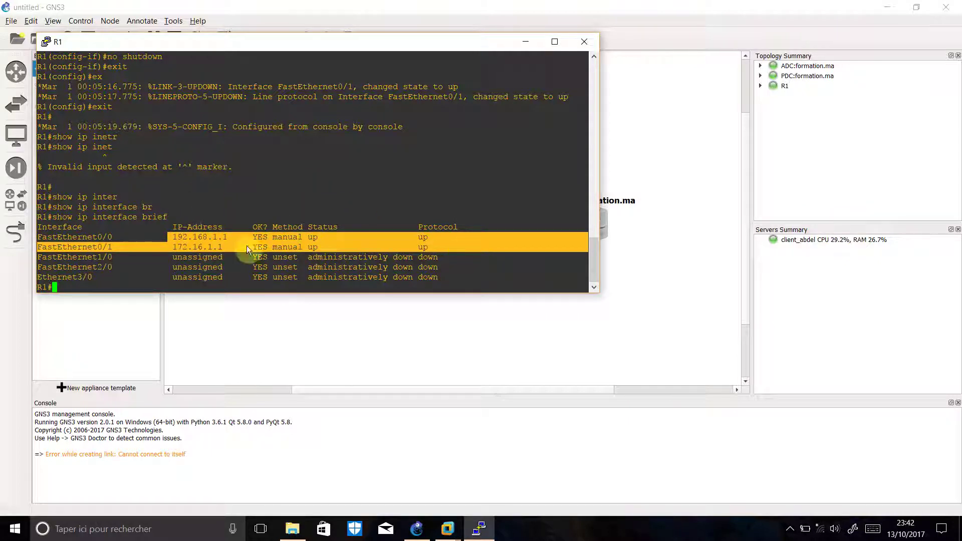
pyautogui.click(286, 286)
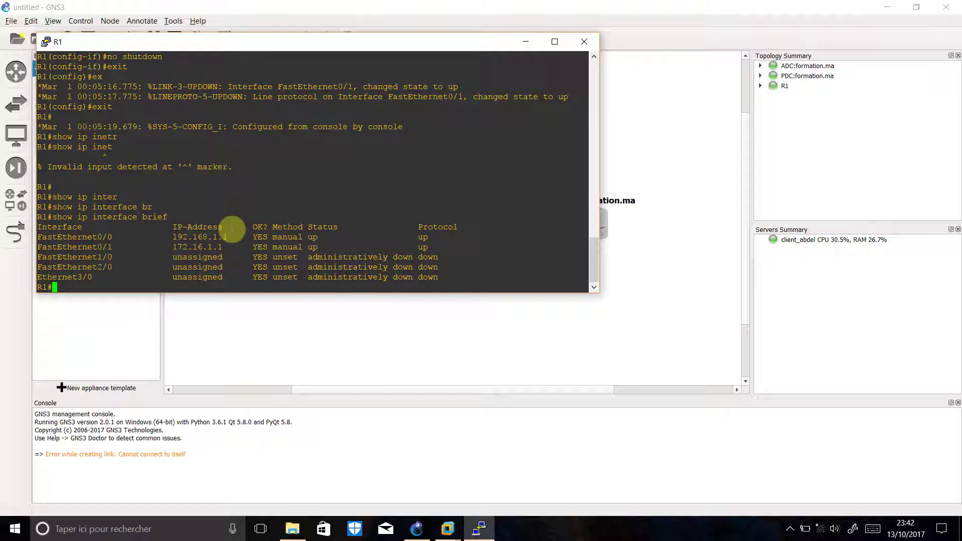
pyautogui.write('copy')
# Save R1's running-config to startup-config, then start entering show ip route
pyautogui.write('run')
pyautogui.press('Tab')
pyautogui.write('st')
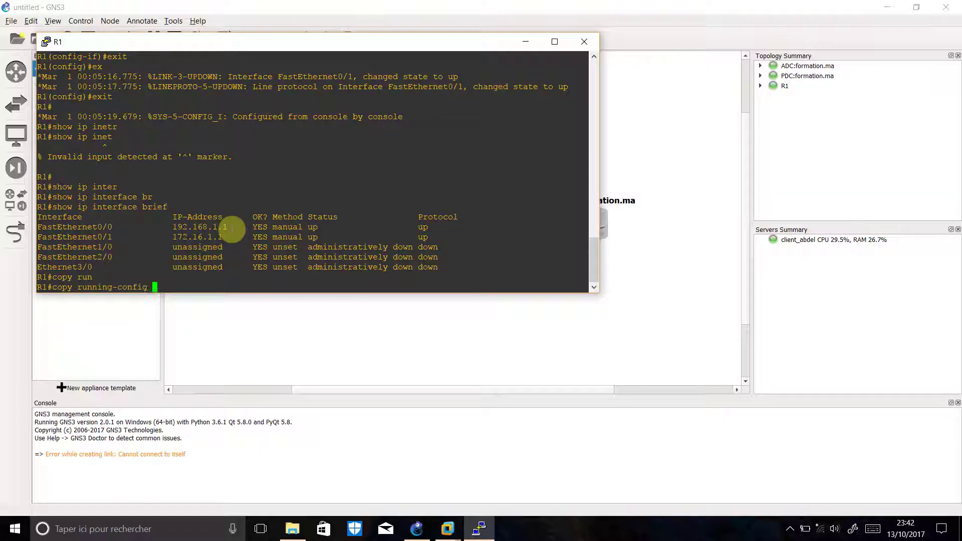
pyautogui.press('Tab')
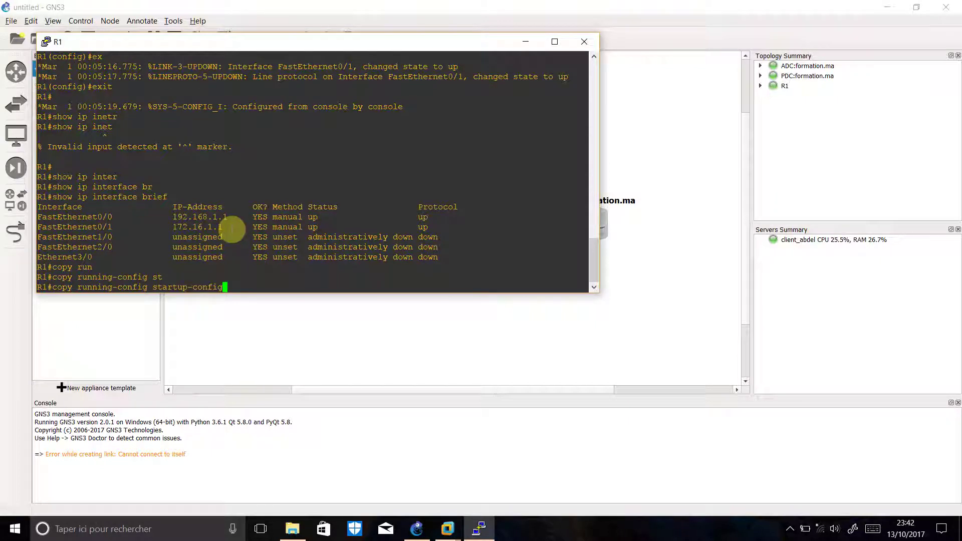
pyautogui.press('Return')
pyautogui.press('Return')
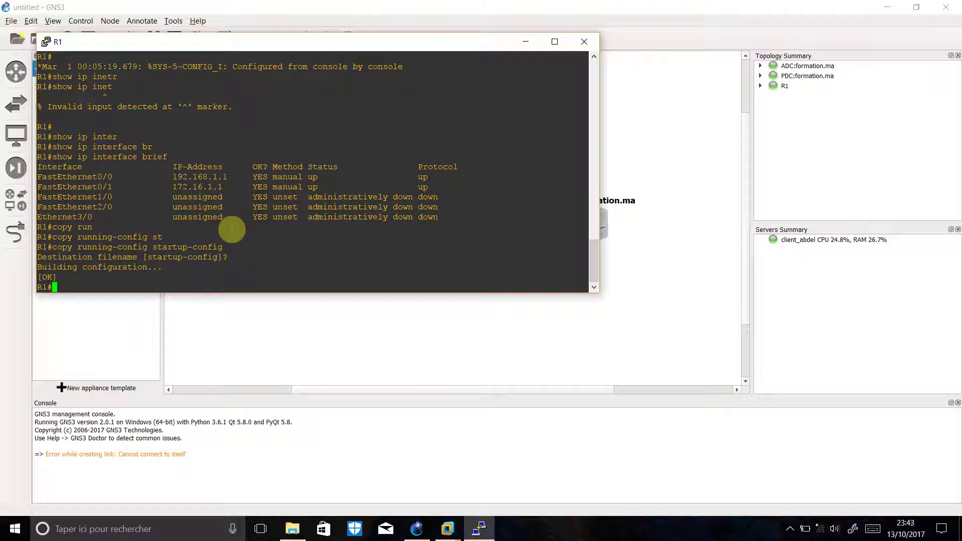
pyautogui.write('show')
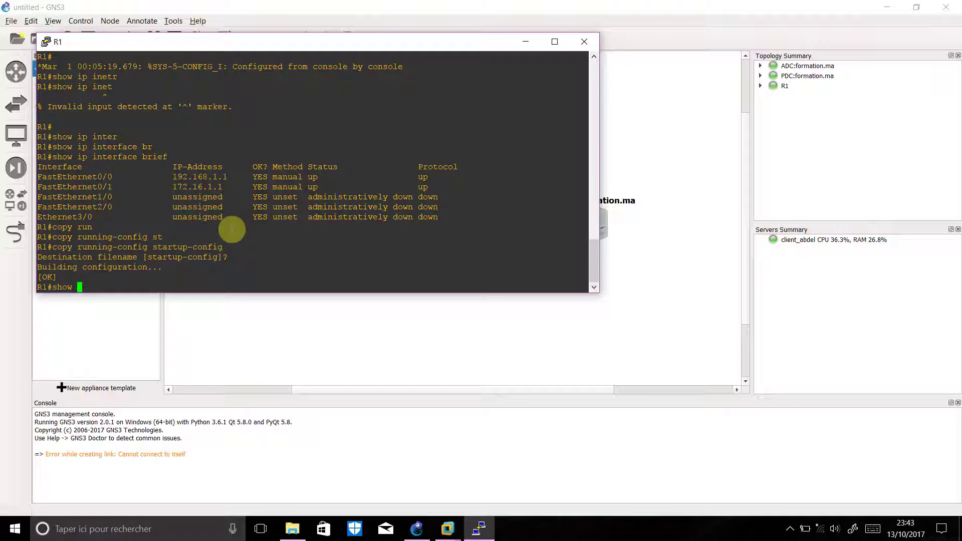
pyautogui.write(' ip route')
# Show R1's routing table, highlight its two connected routes, and exit the console session
pyautogui.press('Return')
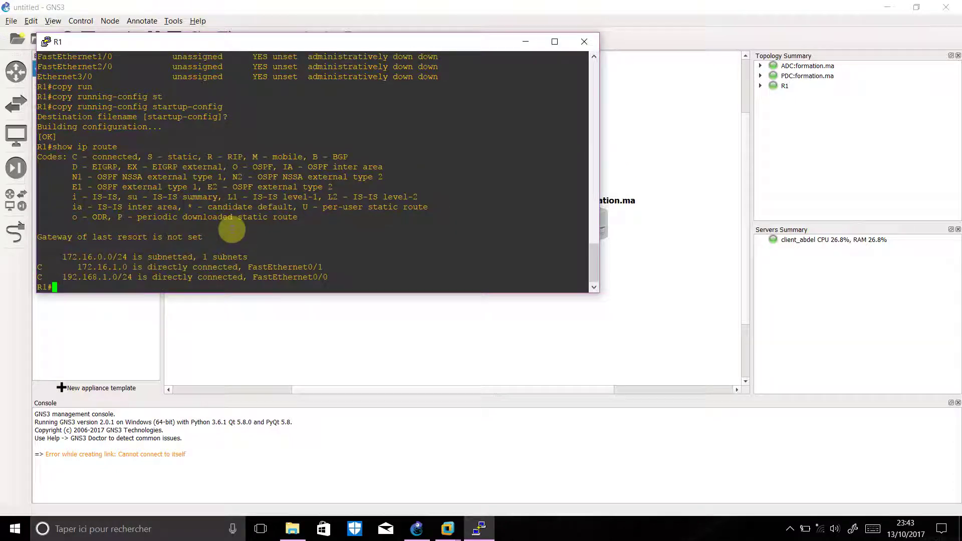
pyautogui.moveTo(41, 266); pyautogui.dragTo(348, 277)
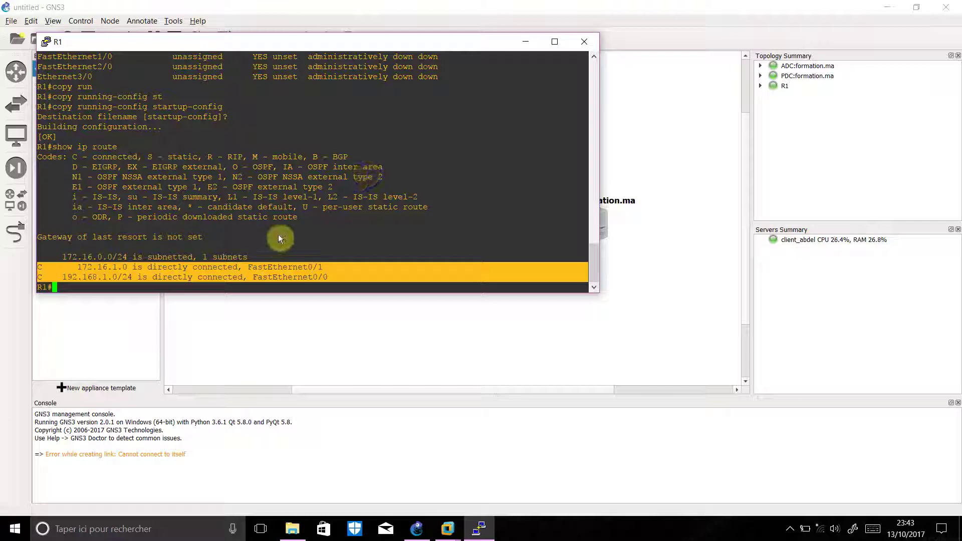
pyautogui.click(348, 279)
pyautogui.write('exit')
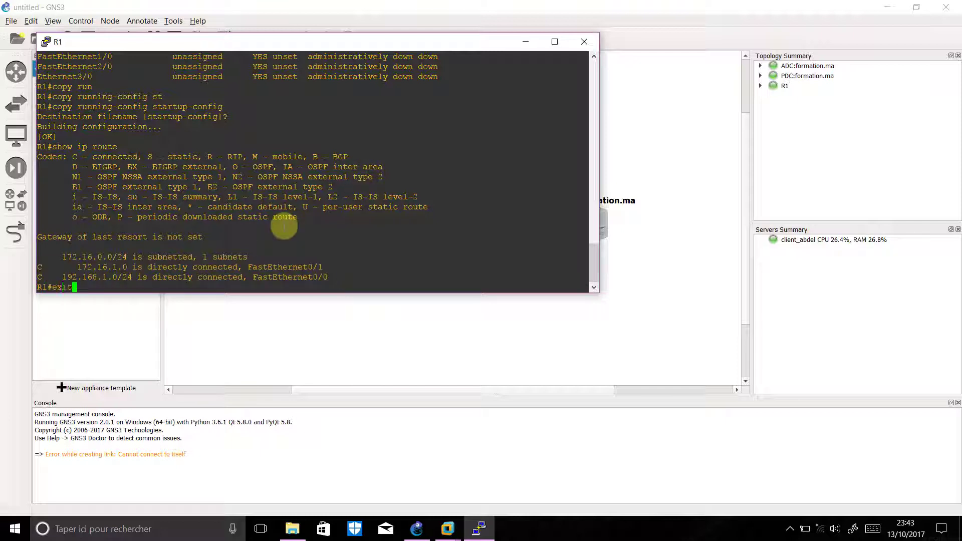
pyautogui.press('Return')
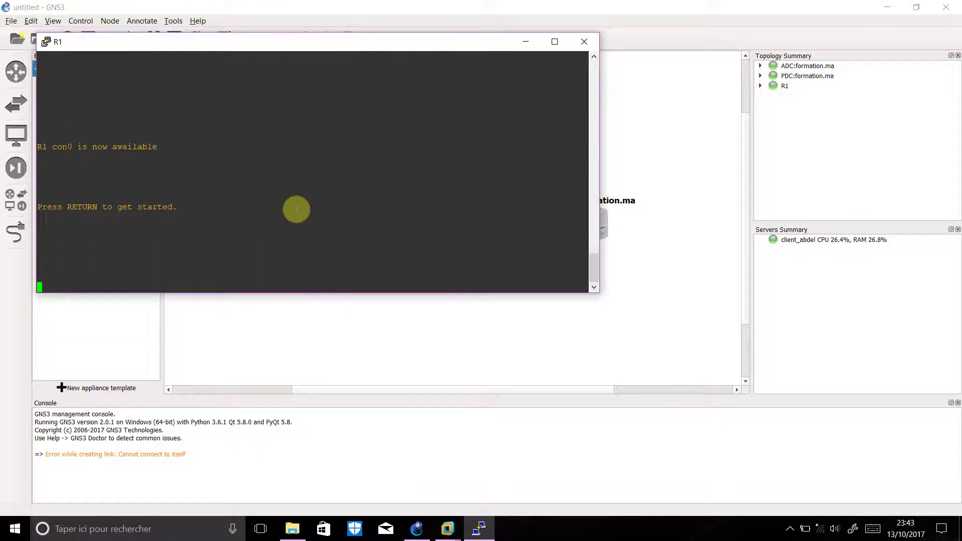
# Close the R1 console and add a 192.168.1.0/24 note above the PDC link
pyautogui.click(584, 42)
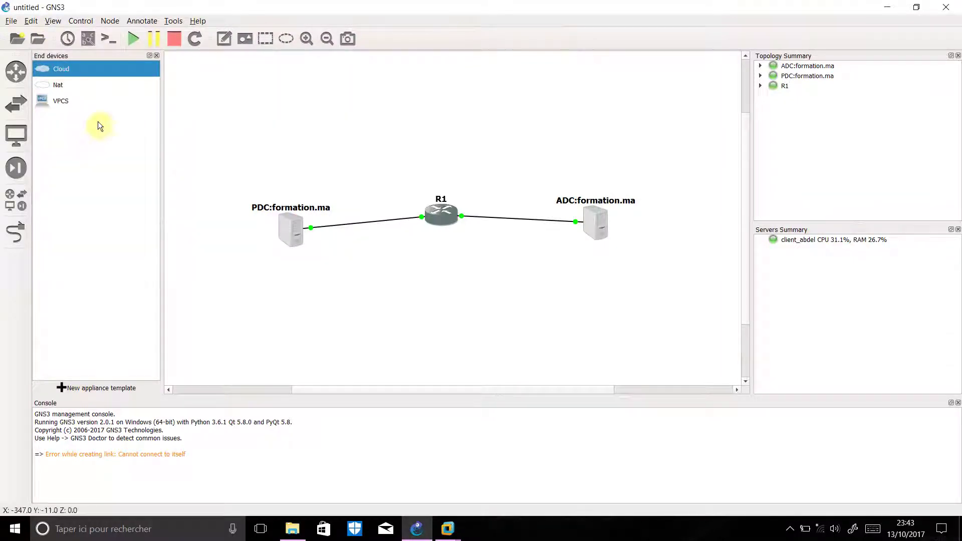
pyautogui.click(224, 38)
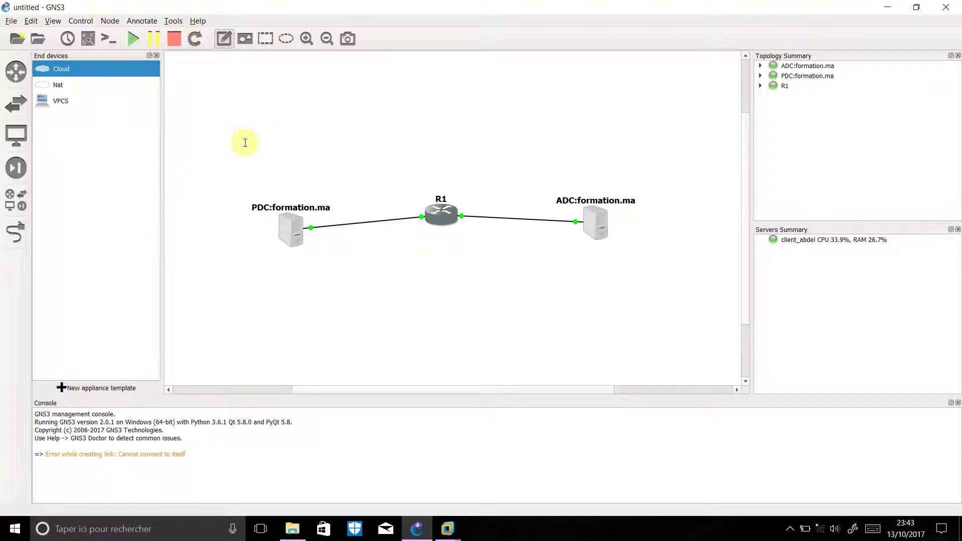
pyautogui.click(325, 181)
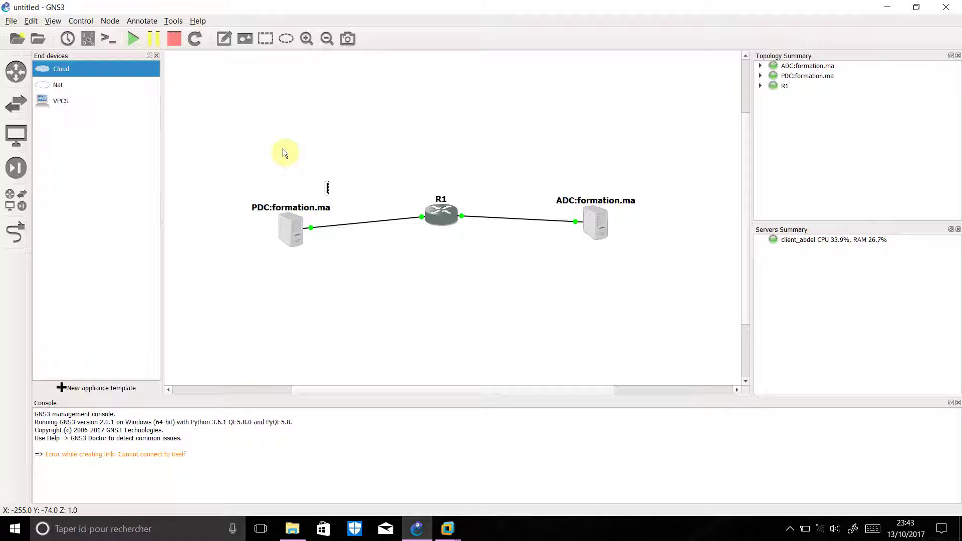
pyautogui.write('192.168.1.0/24')
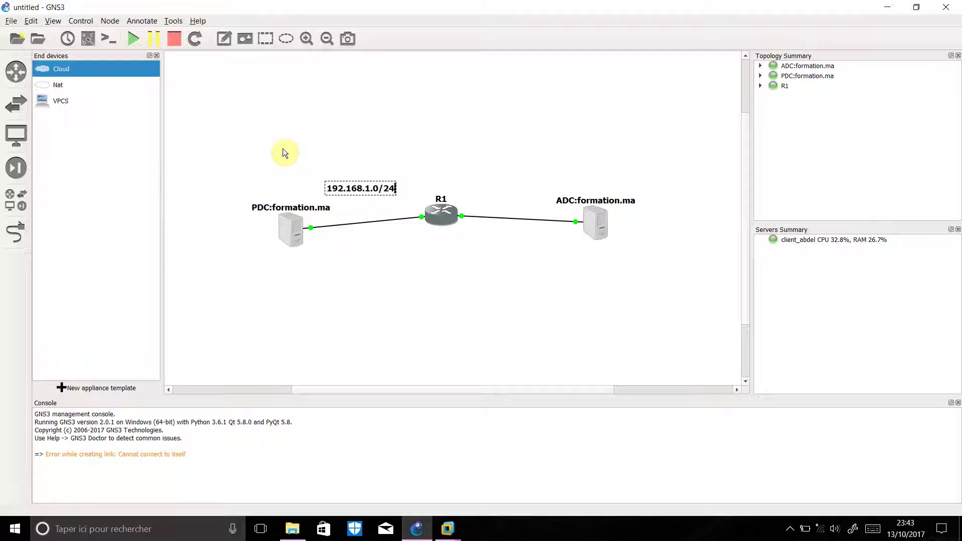
pyautogui.click(366, 136)
# Add a 172.16.1.0/24 note above the ADC link and place a new note left of R1
pyautogui.click(224, 39)
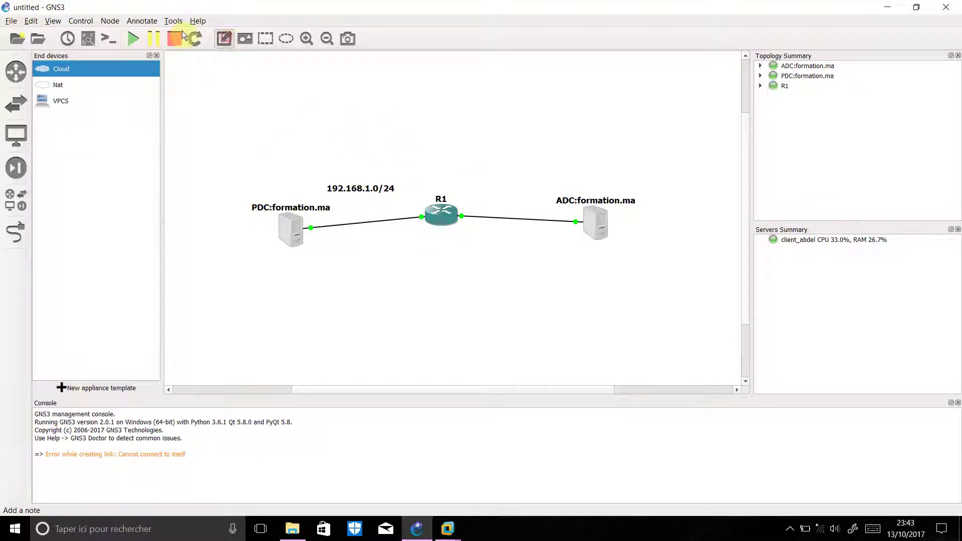
pyautogui.click(482, 188)
pyautogui.write('172.16.1.')
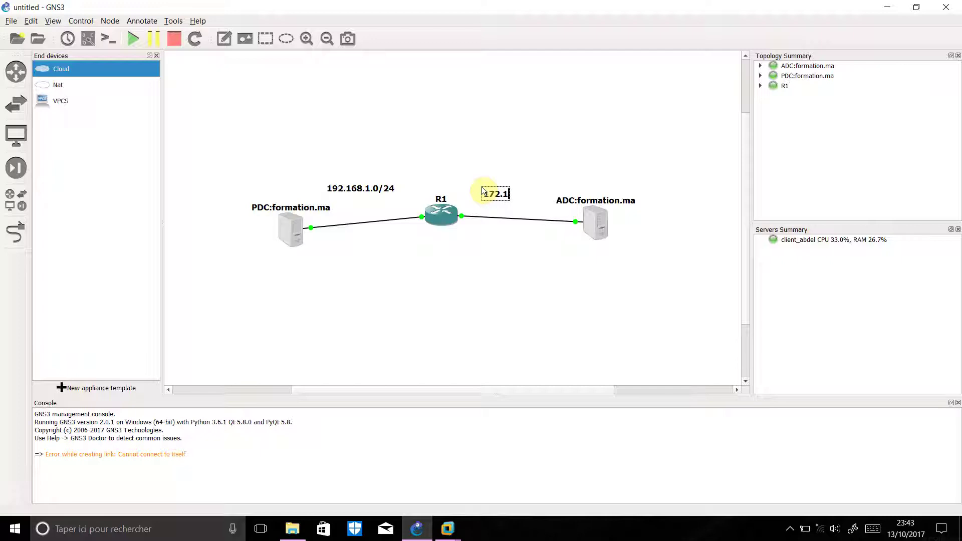
pyautogui.write('0/24')
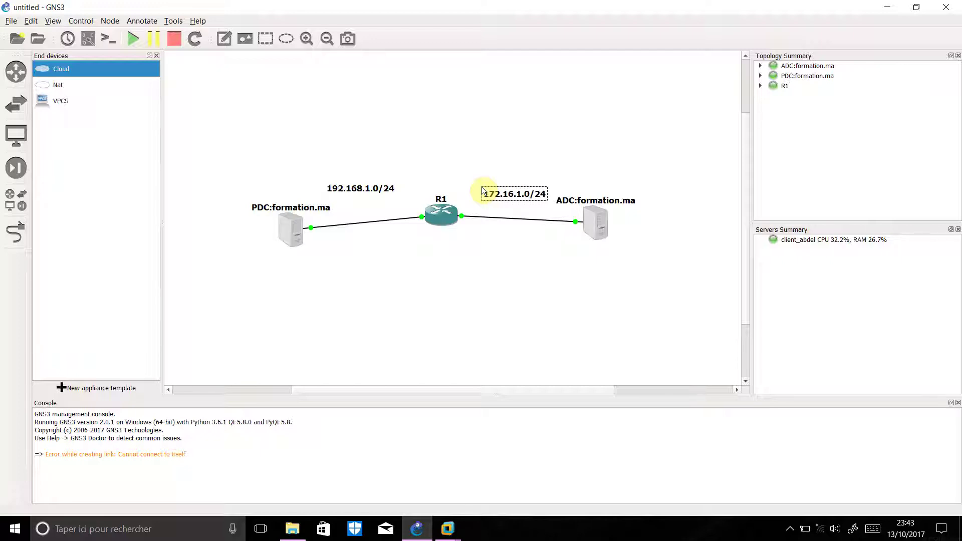
pyautogui.click(379, 243)
pyautogui.click(224, 40)
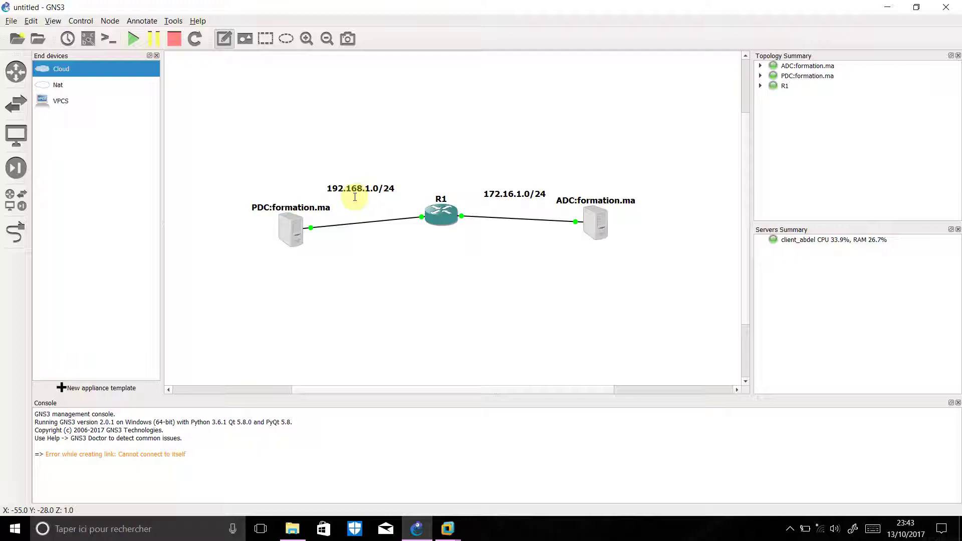
pyautogui.click(413, 206)
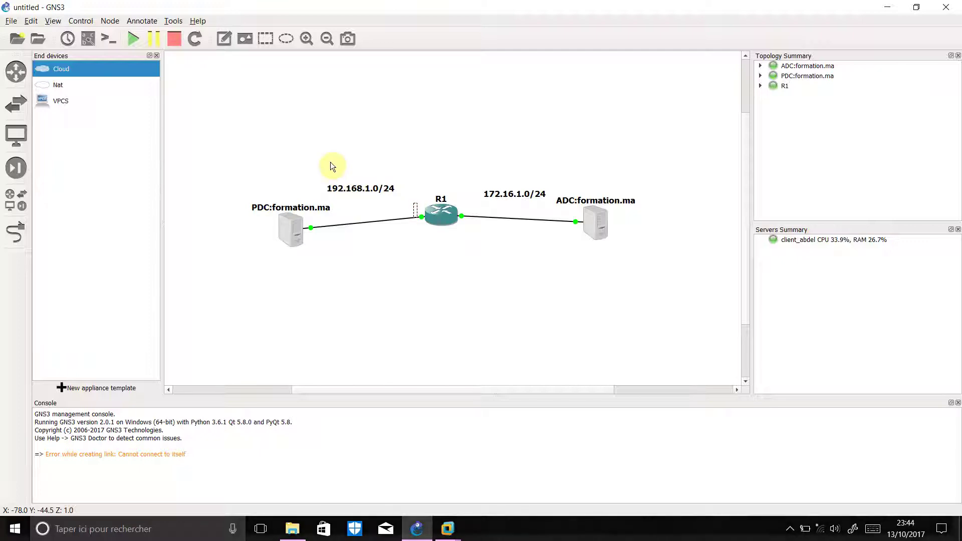
# Label both sides of R1 with '.1' notes
pyautogui.write('.1')
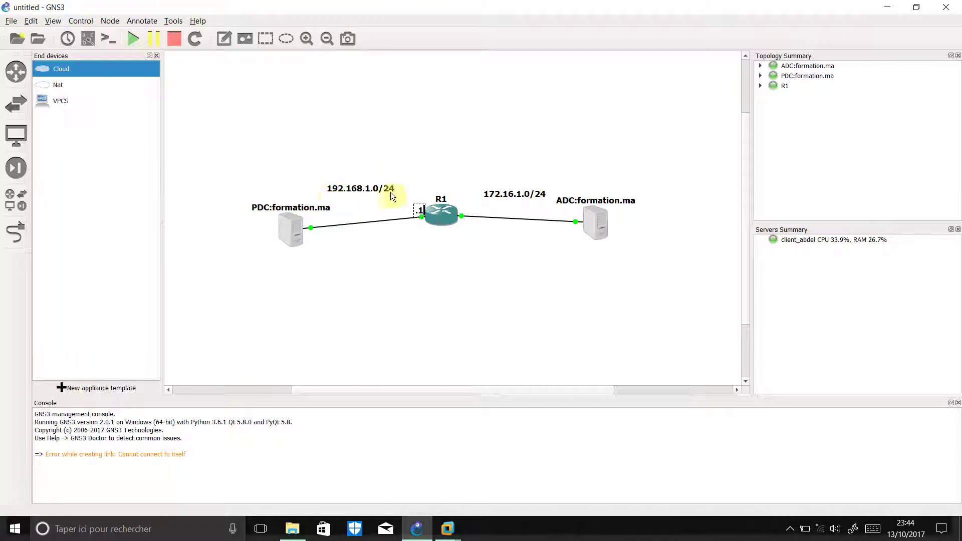
pyautogui.click(374, 130)
pyautogui.click(224, 38)
pyautogui.click(469, 208)
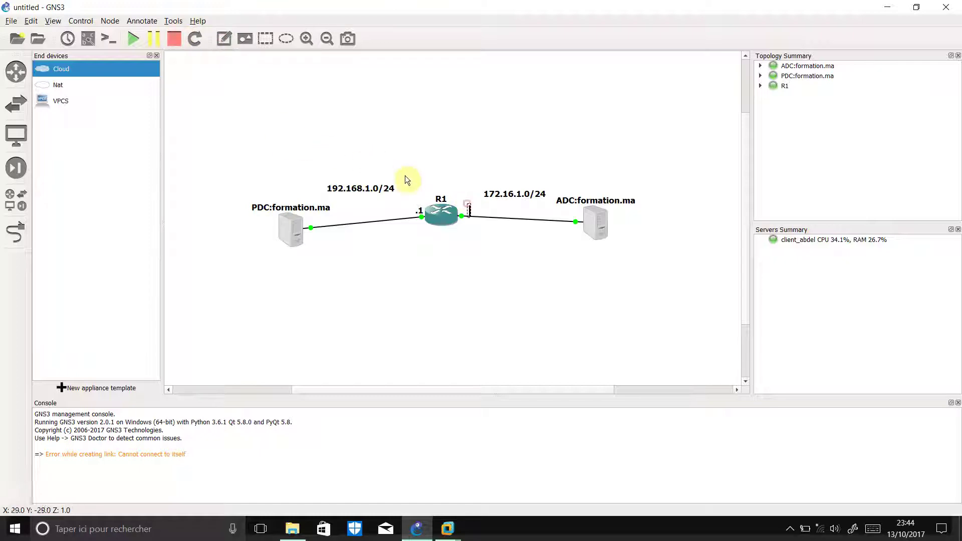
pyautogui.write('.1')
pyautogui.click(485, 291)
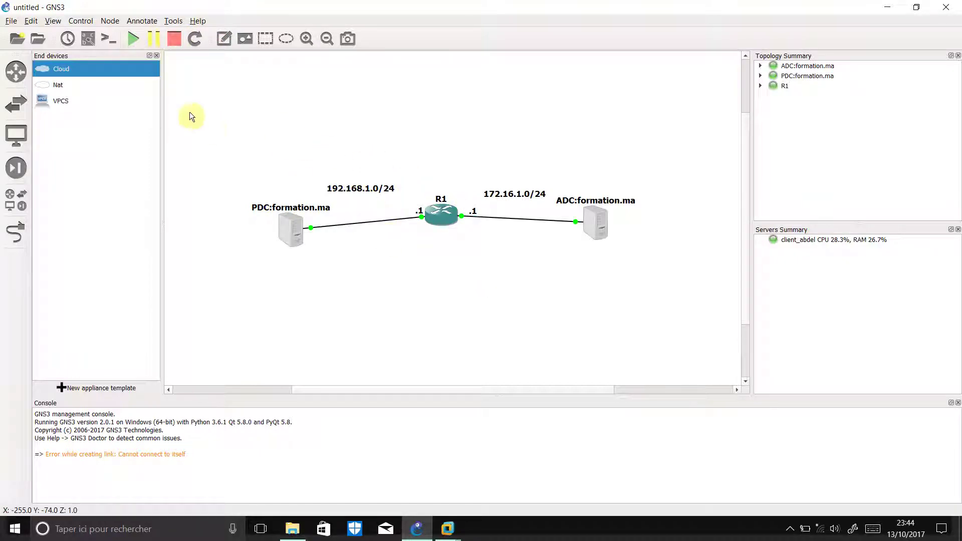
# Add a 'Vmnet1' note below the PDC link
pyautogui.click(223, 38)
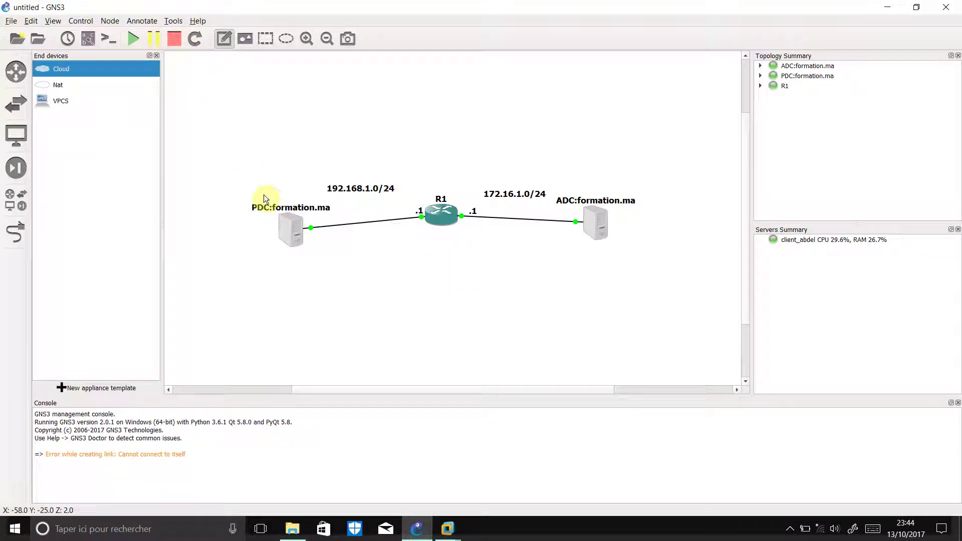
pyautogui.click(333, 242)
pyautogui.write('Vm')
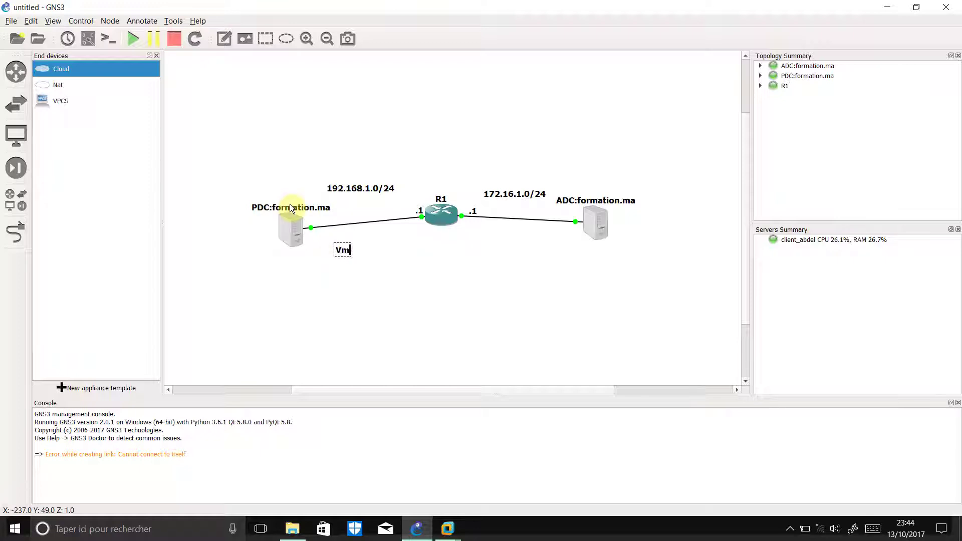
pyautogui.write('net1')
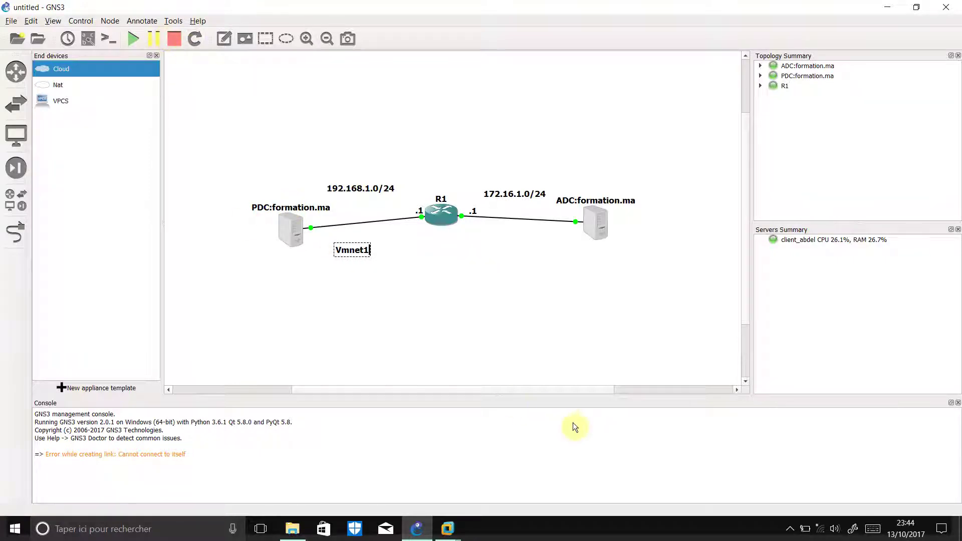
pyautogui.press('super+b')
pyautogui.press('Return')
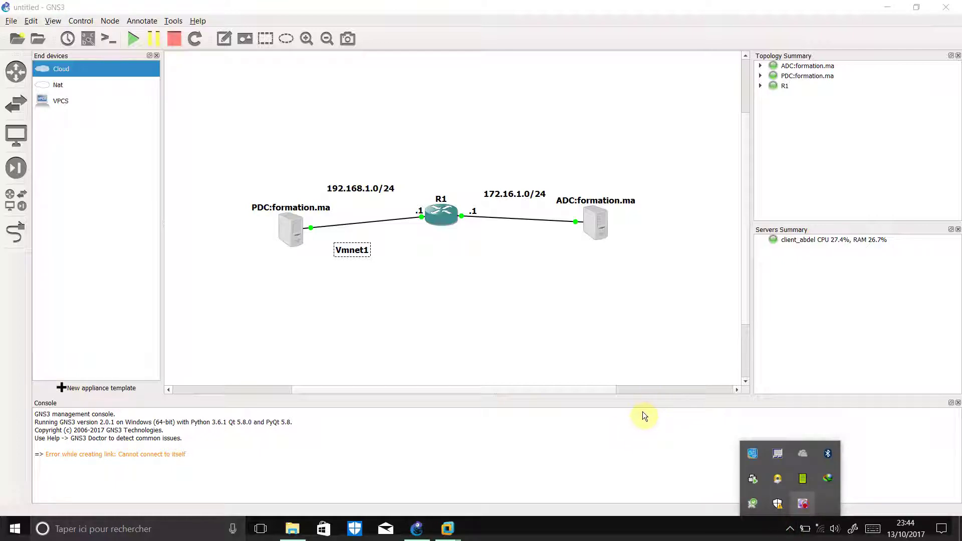
pyautogui.hotkey('shift', 'F10')
pyautogui.press('Up')
pyautogui.press('Up')
pyautogui.press('Up')
pyautogui.press('Up')
pyautogui.press('Return')
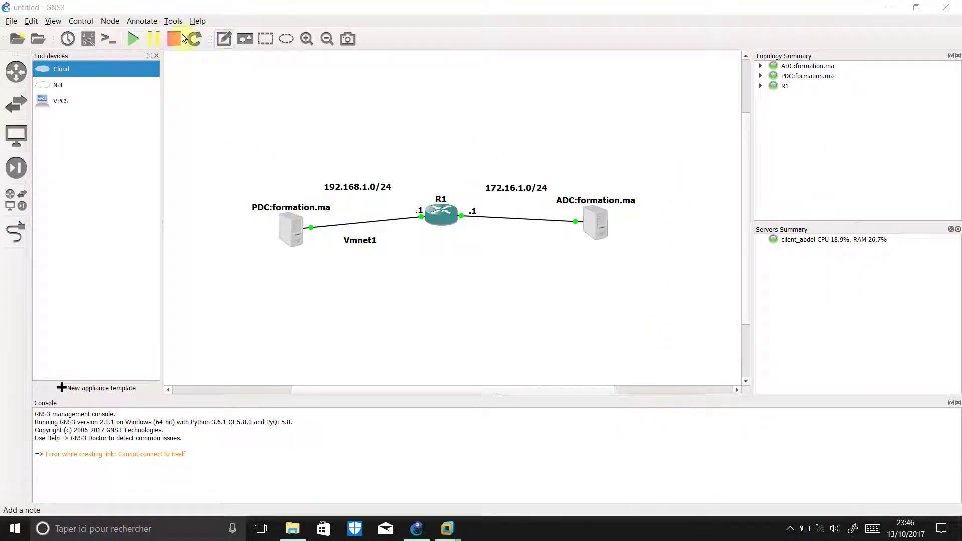
# Add a 'Vmnet2' note and drag it into place under the ADC link
pyautogui.click(224, 39)
pyautogui.click(485, 238)
pyautogui.write('V')
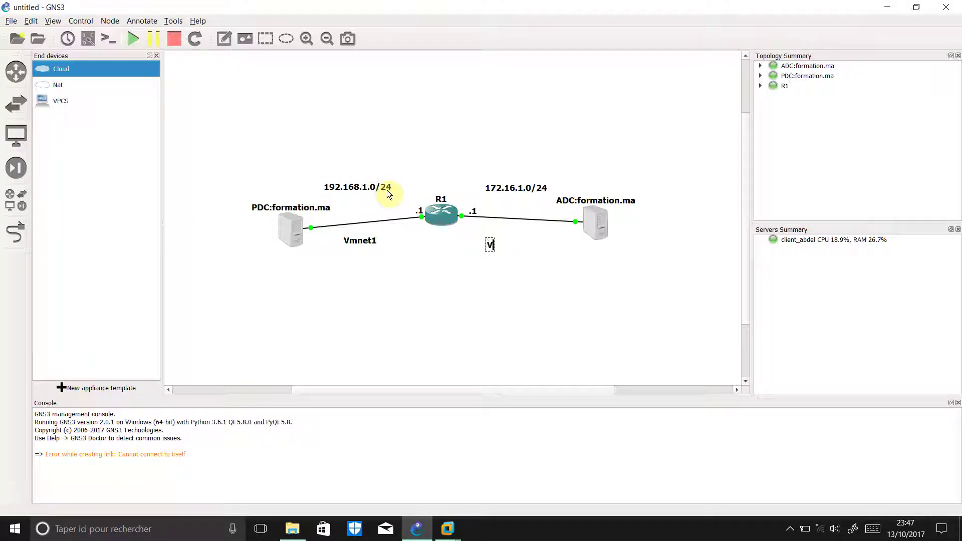
pyautogui.write('mnet2')
pyautogui.click(558, 266)
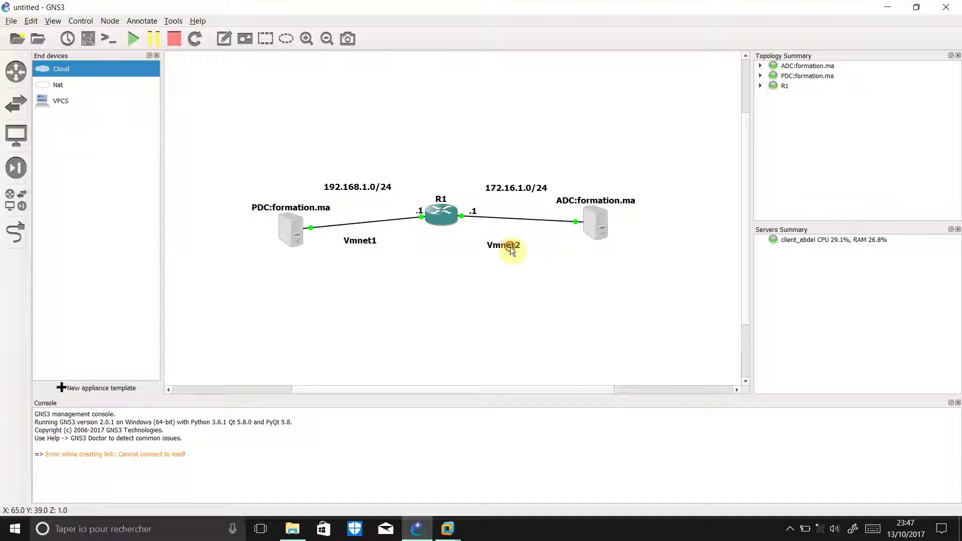
pyautogui.moveTo(510, 246); pyautogui.dragTo(524, 240)
# Bring up the PDC VM, sign in with the administrator password, and check its network adapter options
pyautogui.moveTo(447, 529)
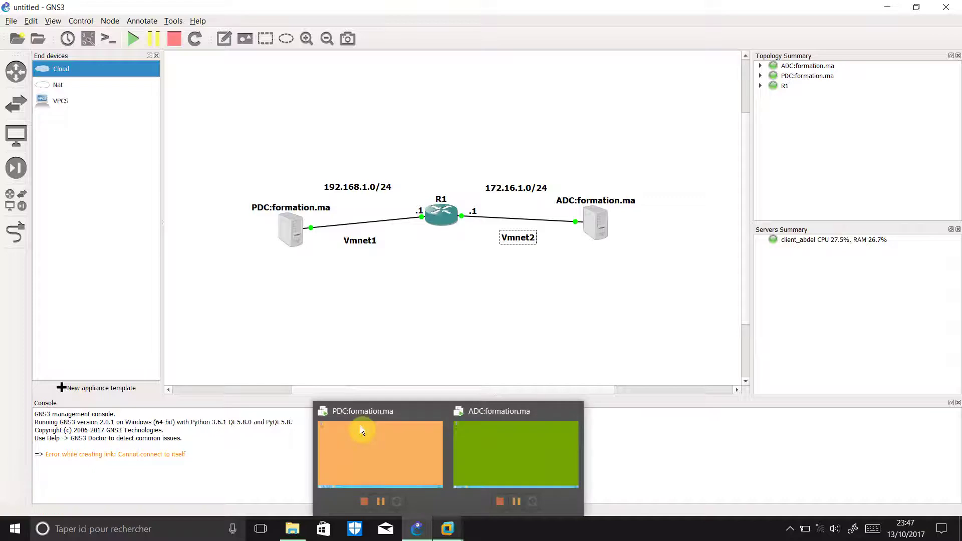
pyautogui.click(388, 451)
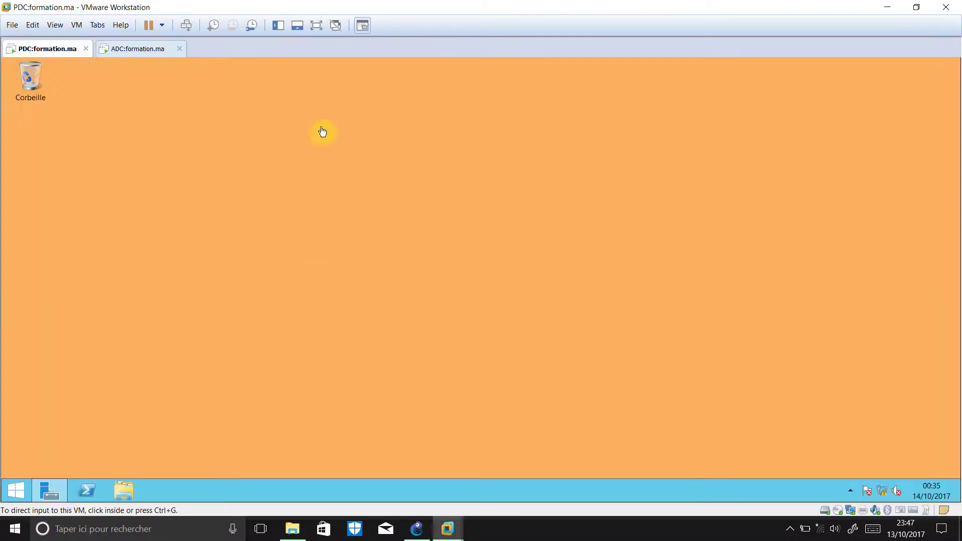
pyautogui.click(275, 176)
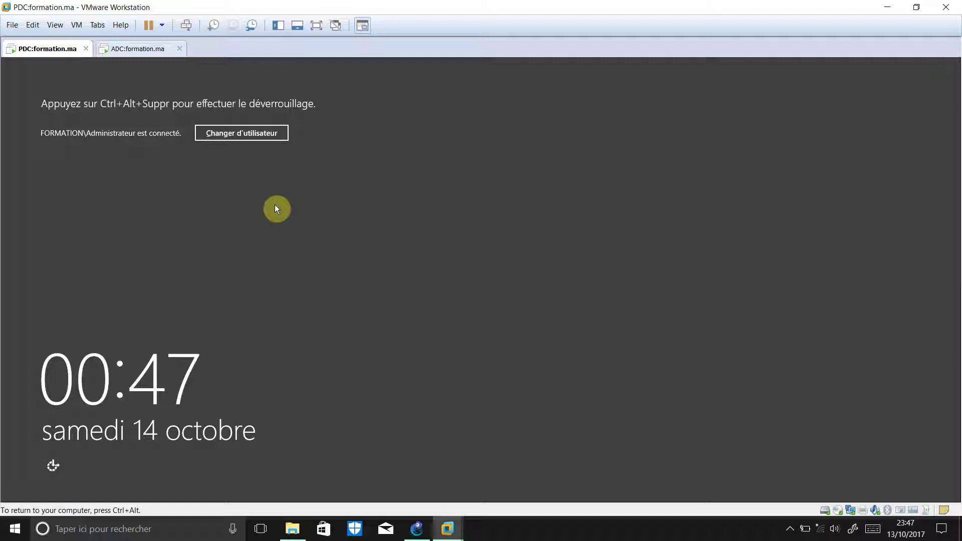
pyautogui.press('ctrl+alt+Insert')
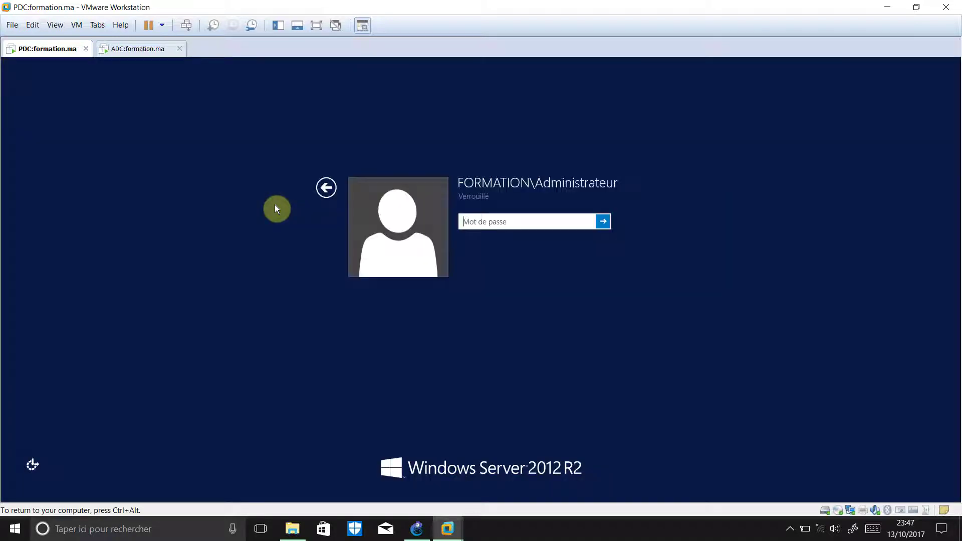
pyautogui.write('•••••••••')
pyautogui.press('Return')
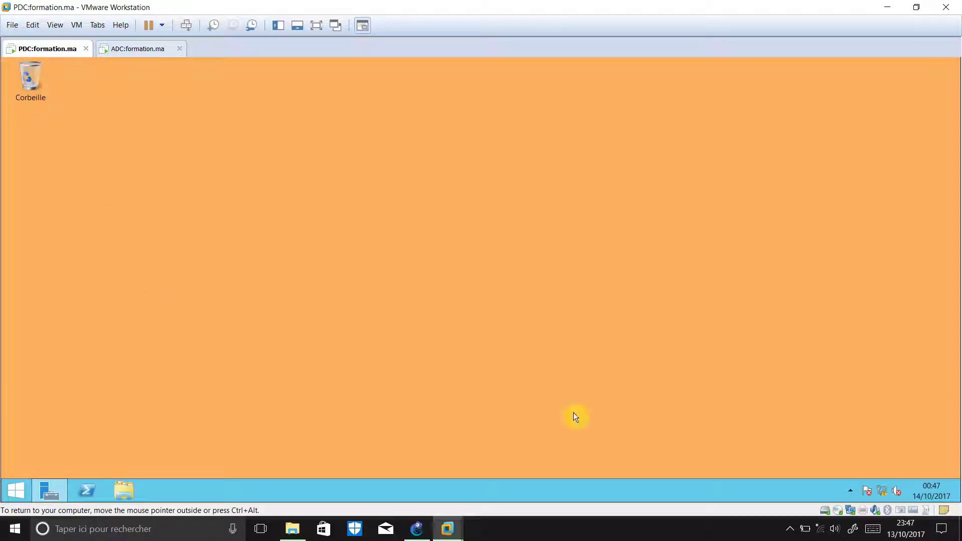
pyautogui.click(850, 510)
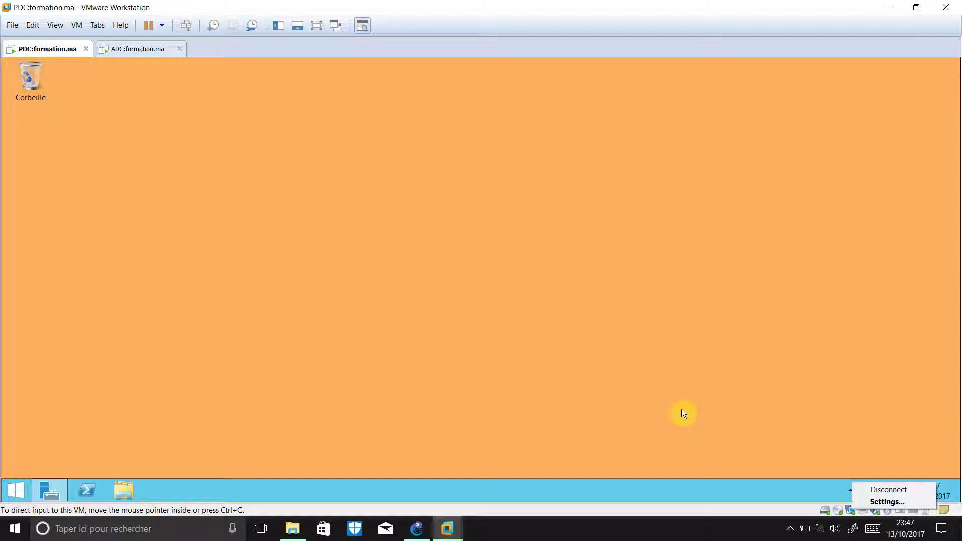
pyautogui.click(695, 403)
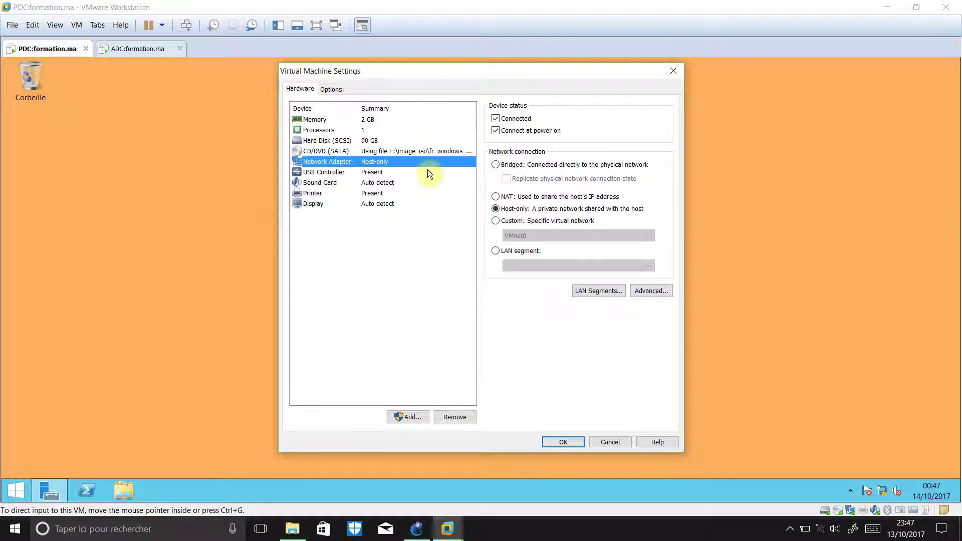
# Switch the PDC adapter to Custom VMnet1 (Host-only) and apply the settings
pyautogui.click(533, 221)
pyautogui.click(558, 236)
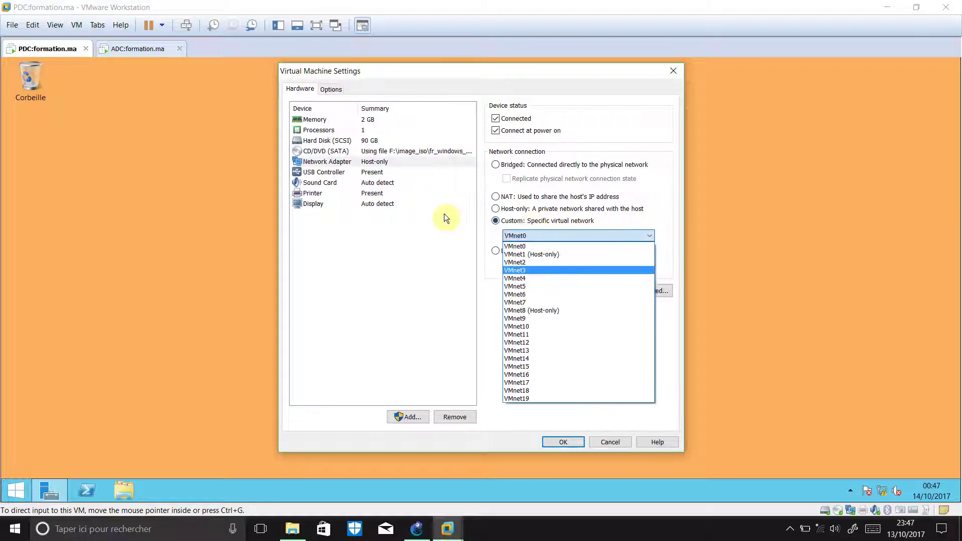
pyautogui.click(561, 255)
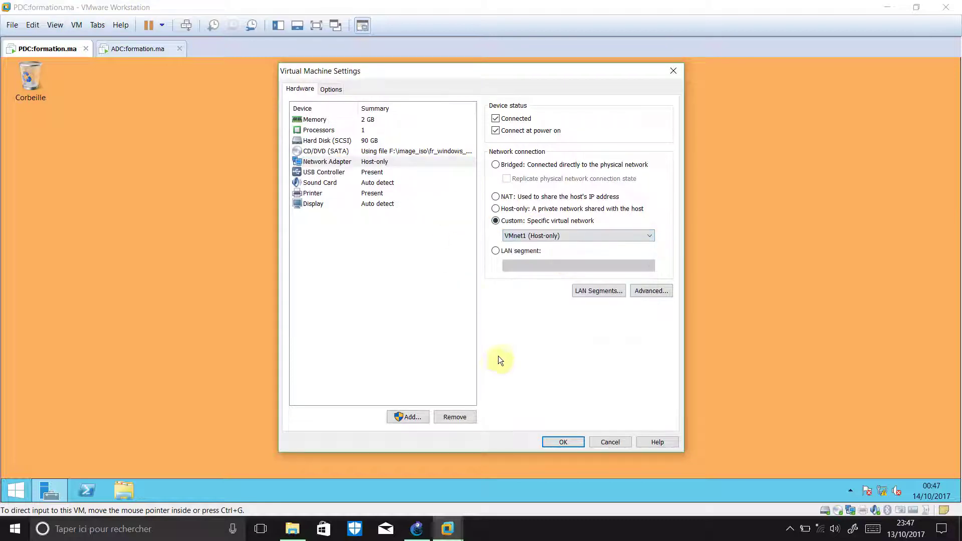
pyautogui.click(563, 442)
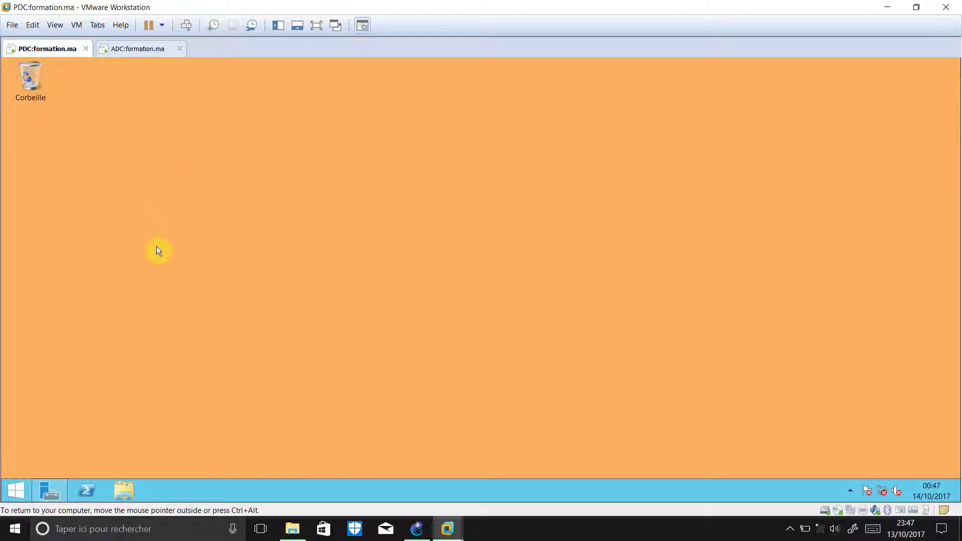
# Open Ethernet0's properties in the PDC through ncpa.cpl
pyautogui.press('super+r')
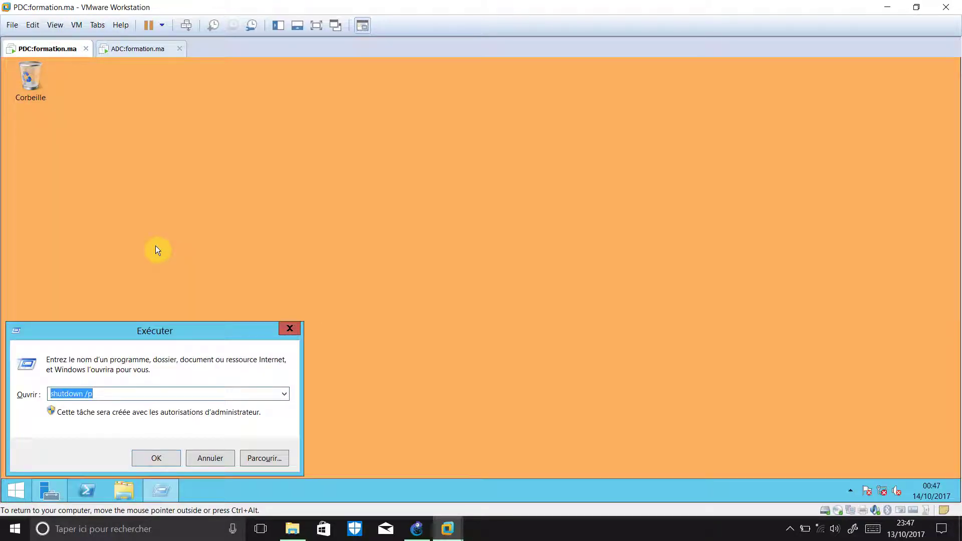
pyautogui.write('ncpa')
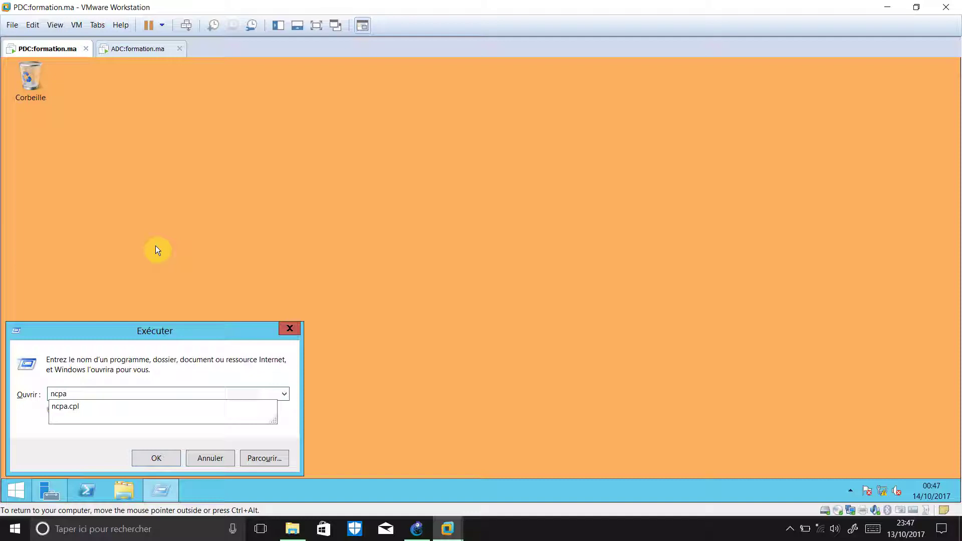
pyautogui.press('Down')
pyautogui.press('Return')
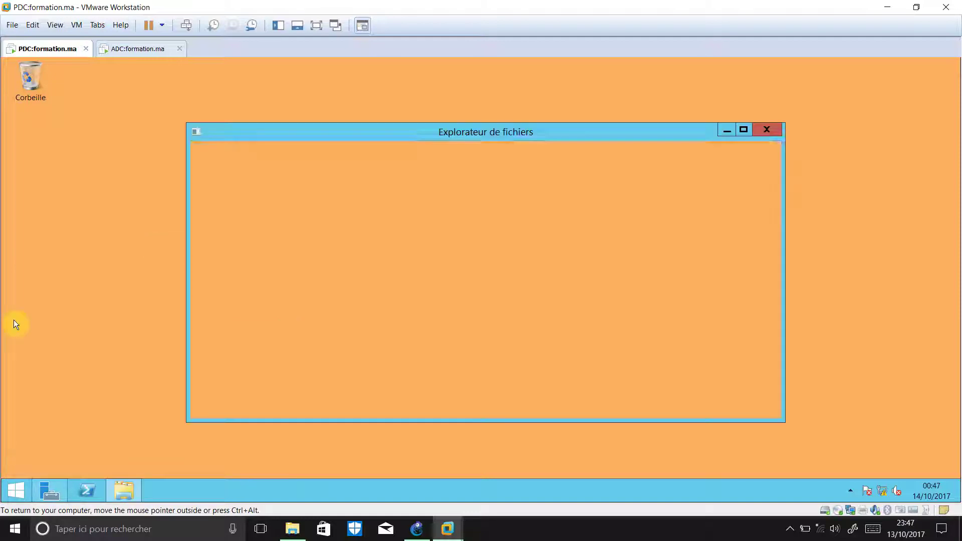
pyautogui.click(274, 202)
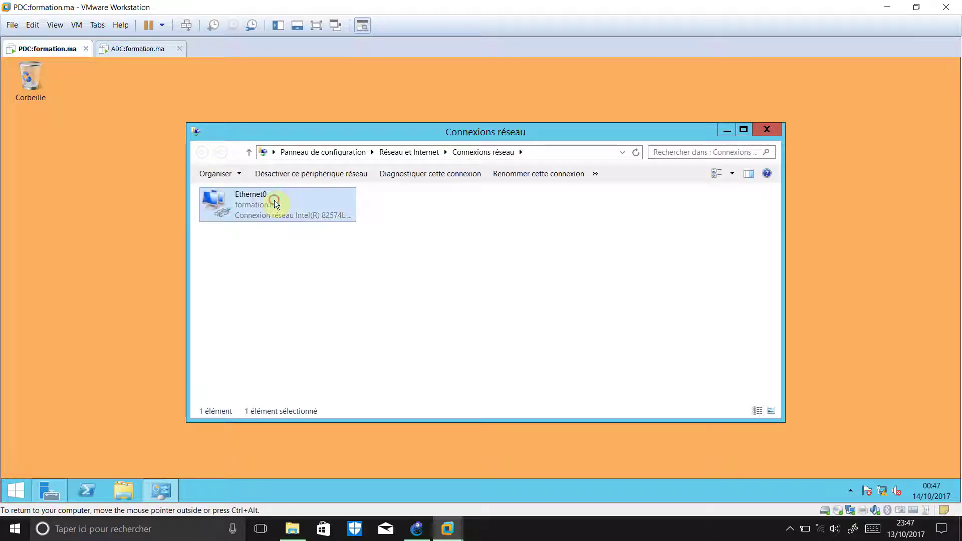
pyautogui.rightClick(275, 201)
pyautogui.click(342, 306)
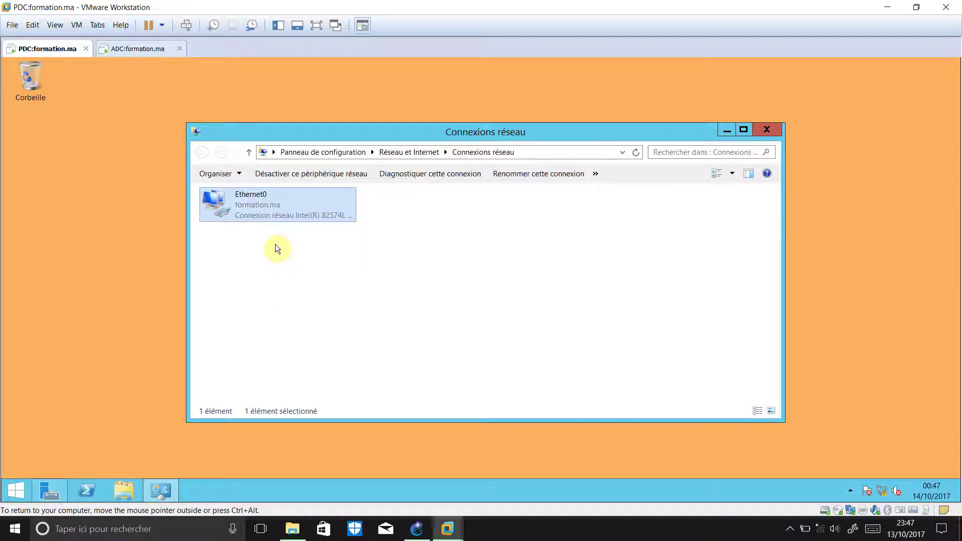
# Set the IPv4 default gateway to 192.168.1.1 and close the network windows
pyautogui.click(335, 355)
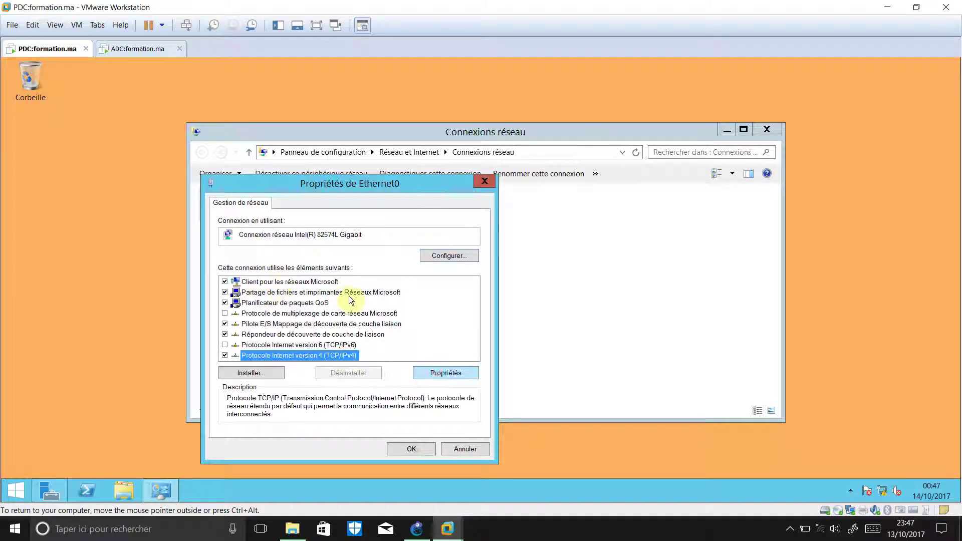
pyautogui.hotkey('alt', 'r')
pyautogui.click(357, 338)
pyautogui.write('192 . 168 . 1 . 100')
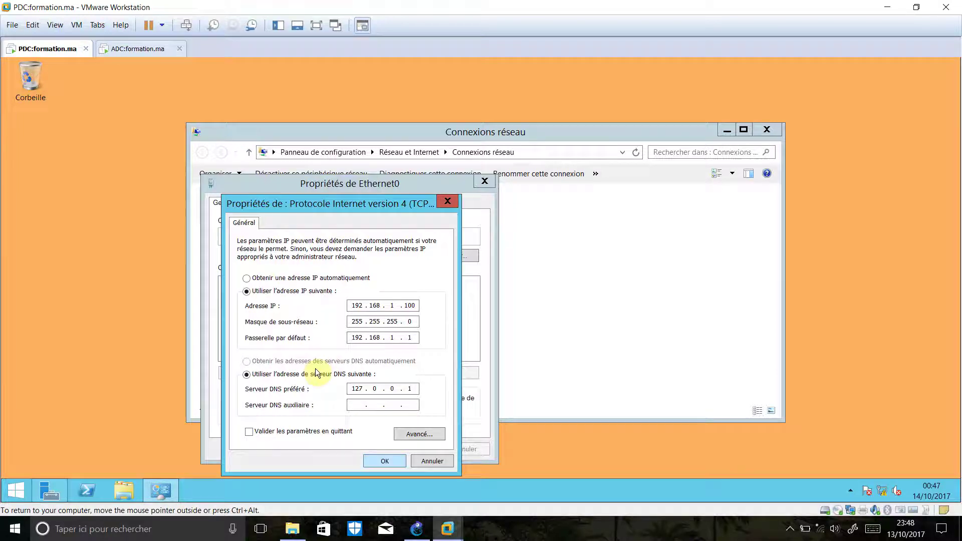
pyautogui.press('Return')
pyautogui.click(405, 449)
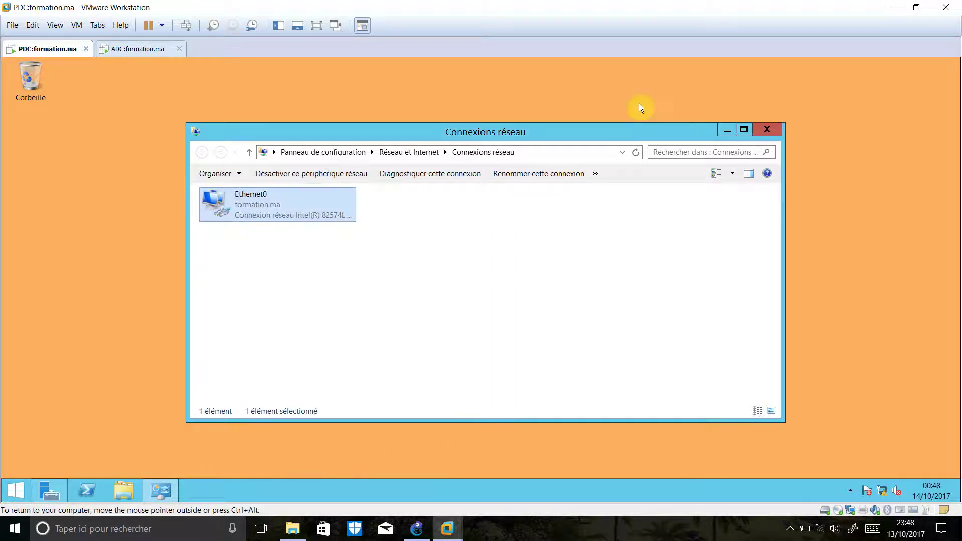
pyautogui.hotkey('alt', 'F4')
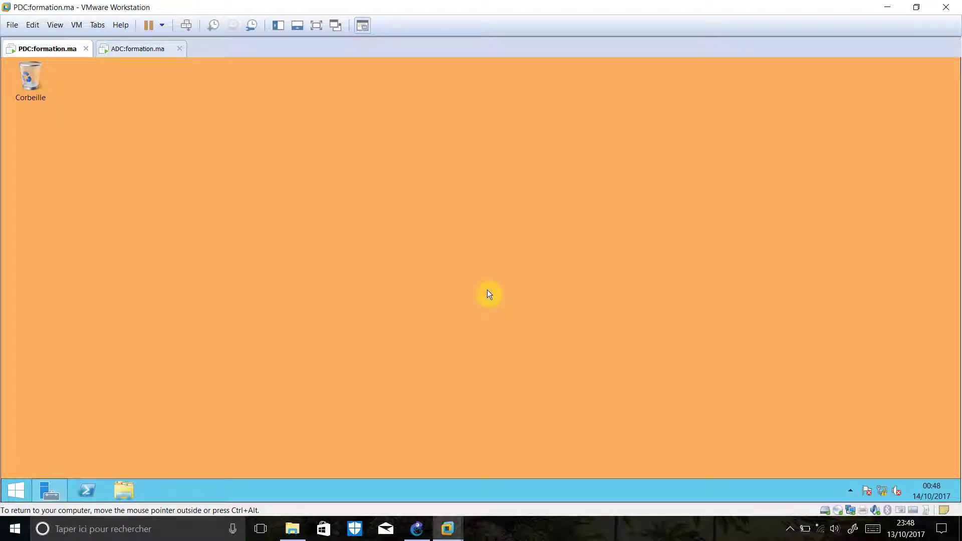
# Ping 192.168.1.1 from a PDC command prompt and confirm replies, then go to the ADC VM
pyautogui.press('super+r')
pyautogui.write('cmd')
pyautogui.press('Return')
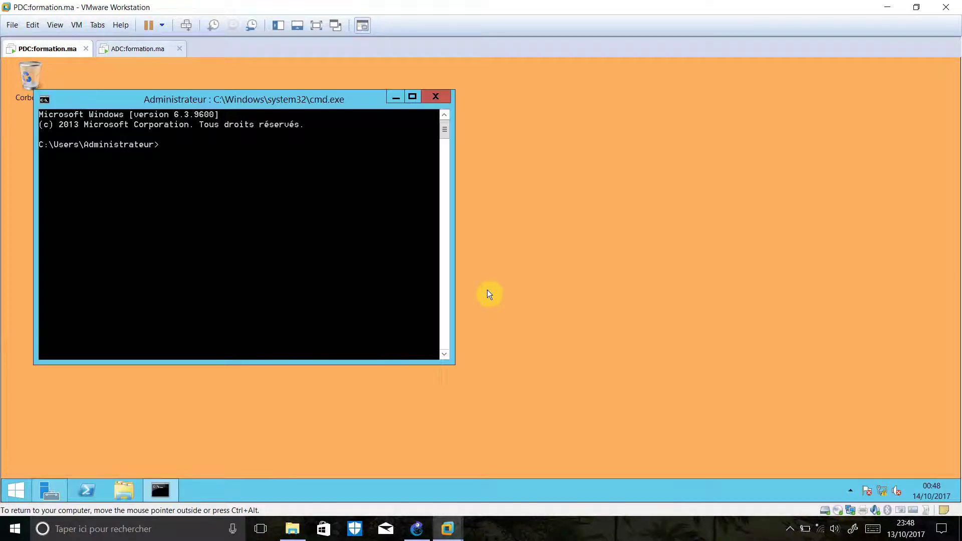
pyautogui.write('pingt')
pyautogui.press('BackSpace')
pyautogui.write('192.168.1.1')
pyautogui.press('Return')
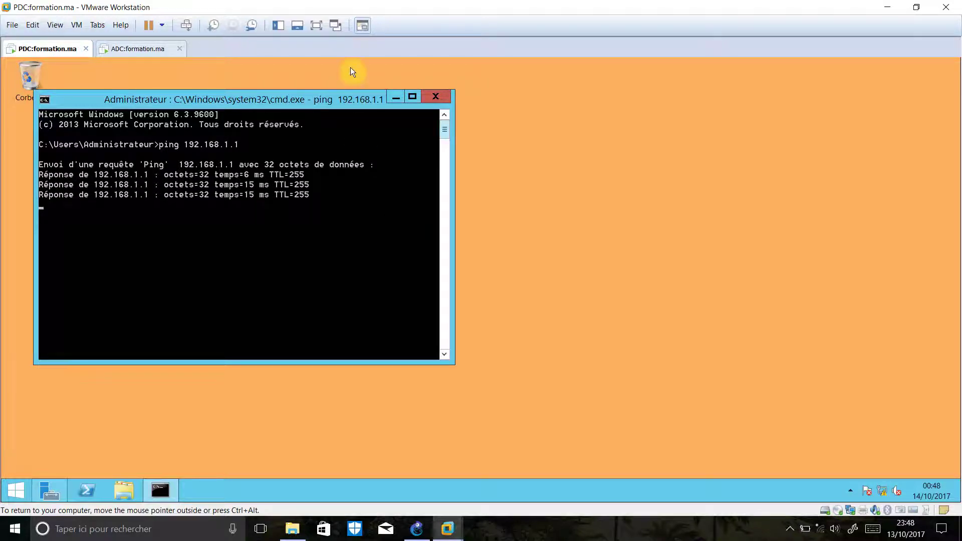
pyautogui.hotkey('alt', 'F4')
pyautogui.click(122, 49)
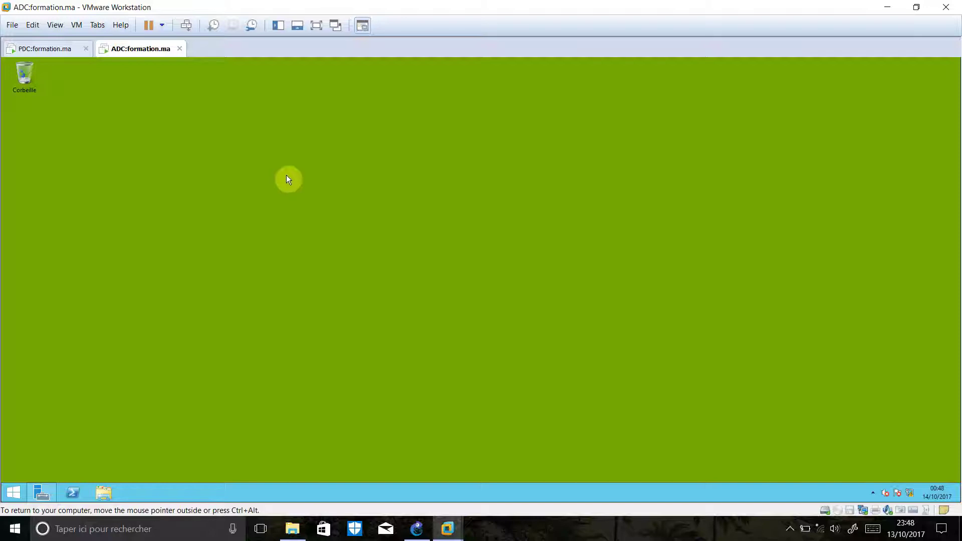
# Set the ADC VM's network adapter to Custom VMnet8 (Host-only)
pyautogui.rightClick(863, 510)
pyautogui.click(886, 503)
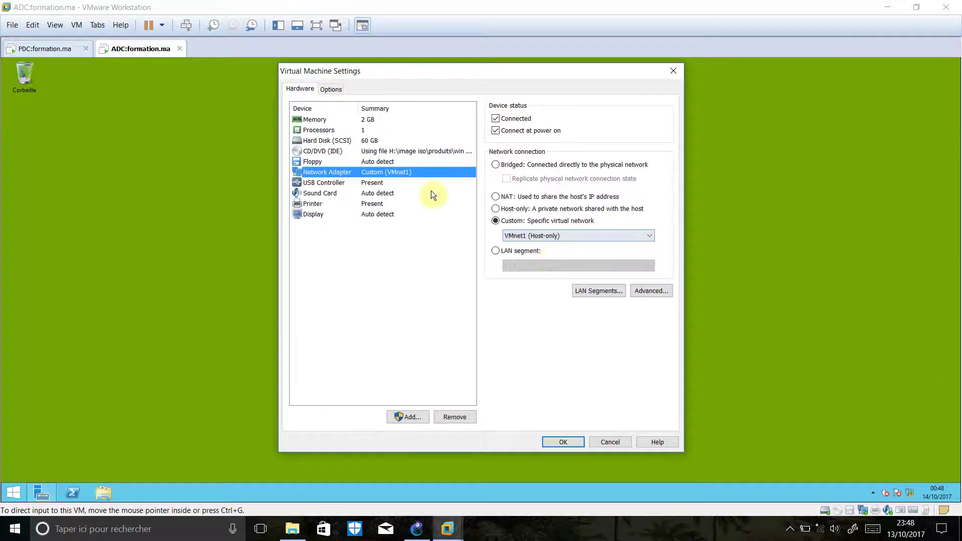
pyautogui.click(537, 237)
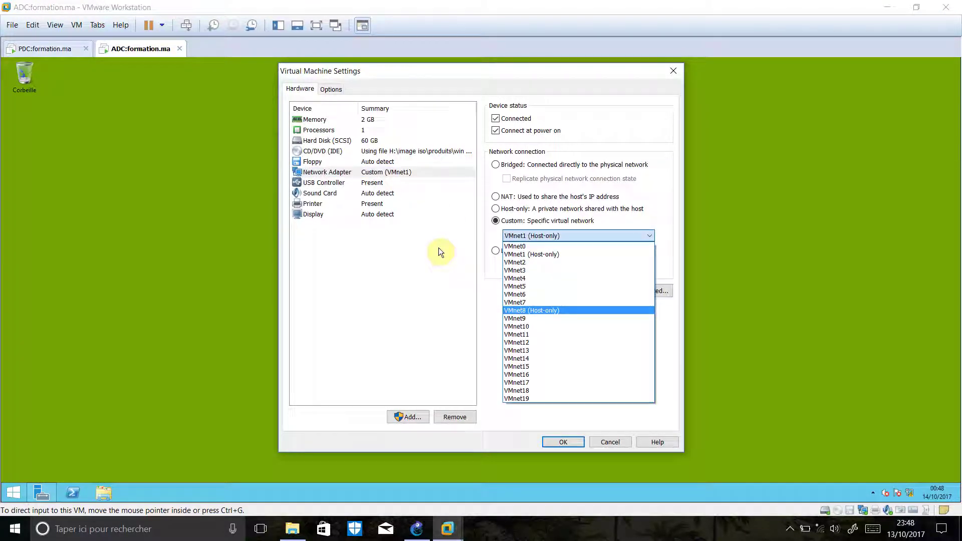
pyautogui.press('Return')
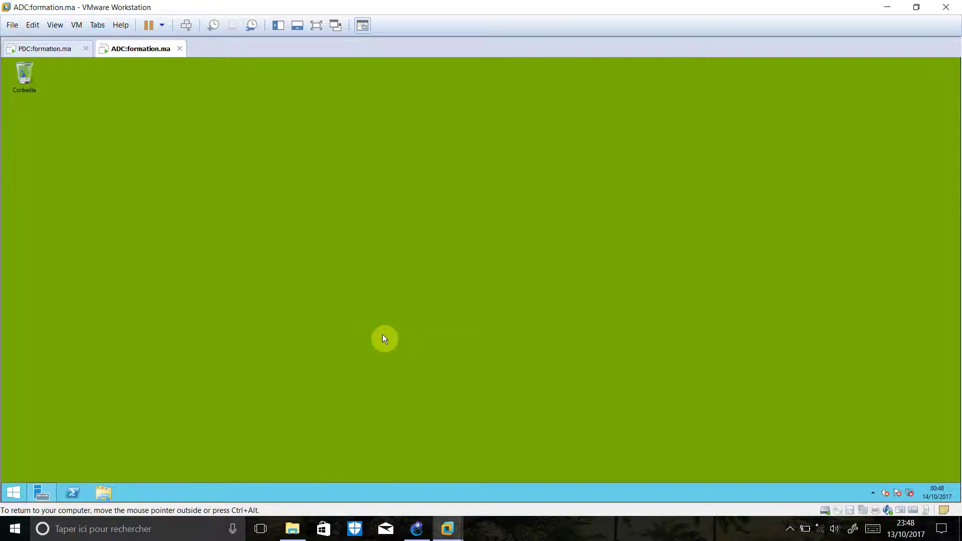
# Open the IPv4 properties of the ADC's Ethernet connection via ncpa.cpl
pyautogui.press('super+r')
pyautogui.write('ncpa')
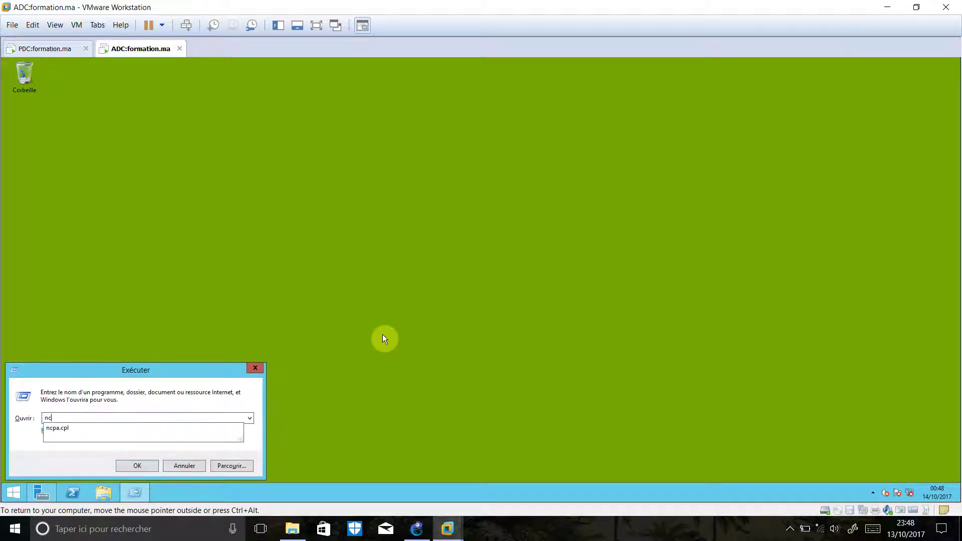
pyautogui.press('Down')
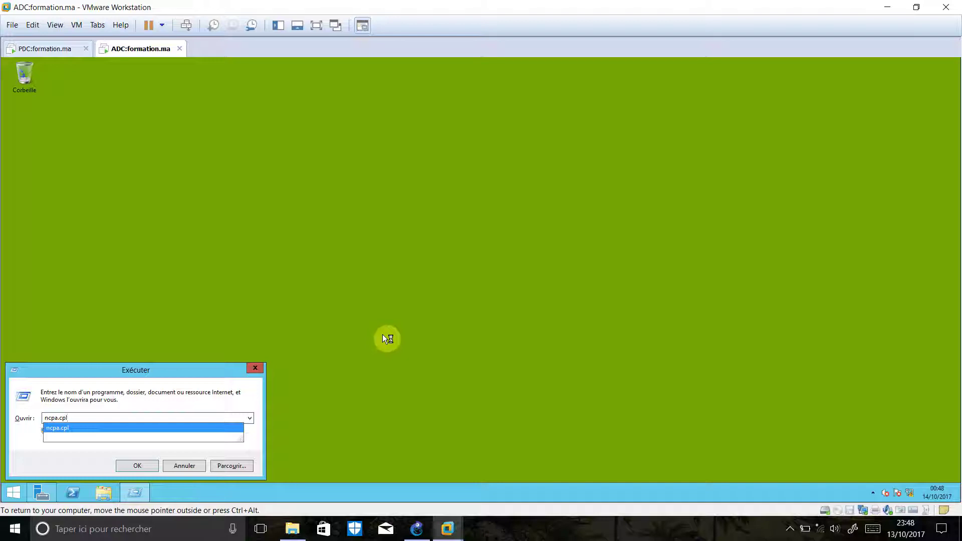
pyautogui.press('Return')
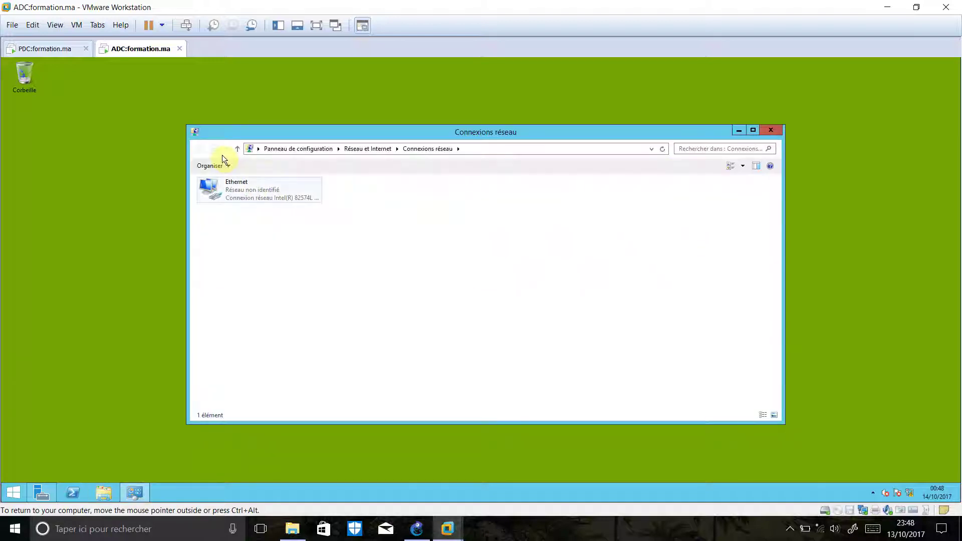
pyautogui.click(278, 194)
pyautogui.rightClick(278, 194)
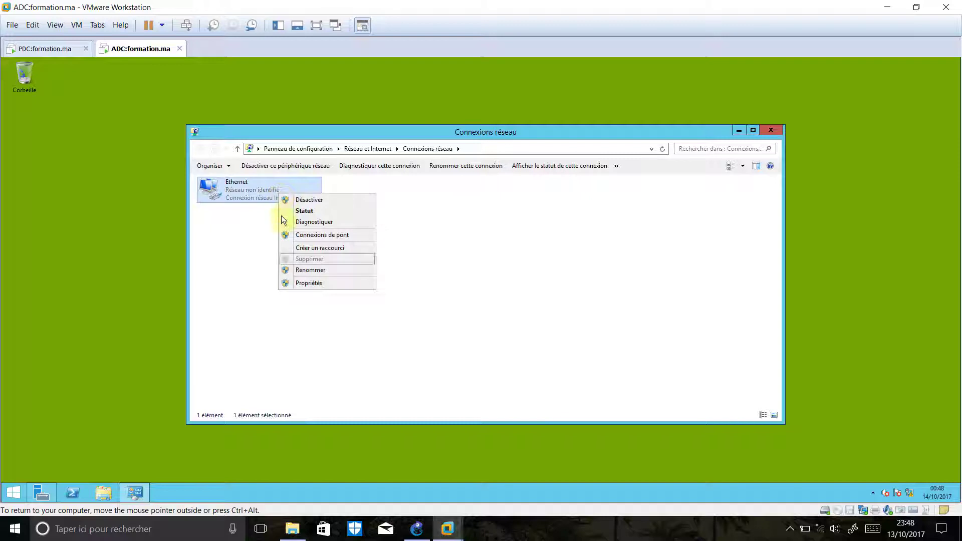
pyautogui.click(348, 282)
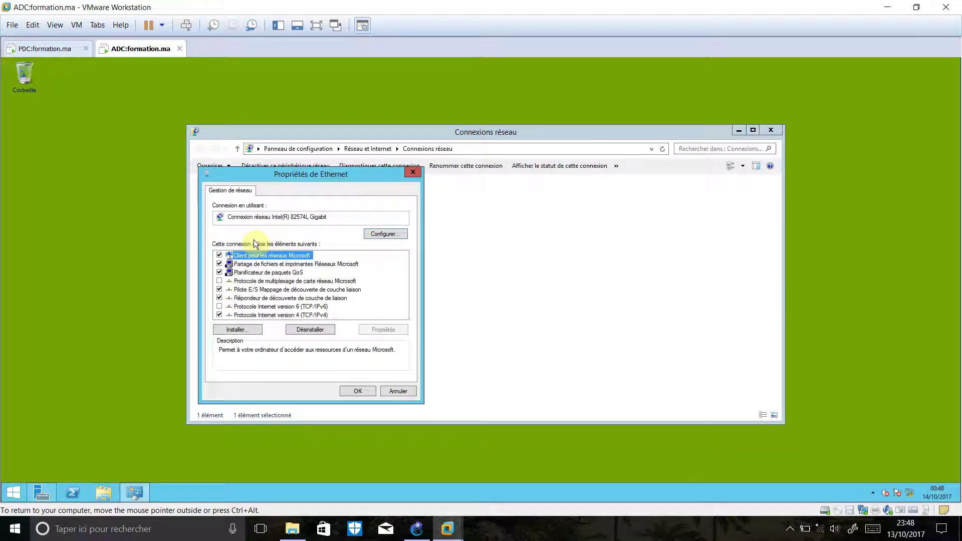
pyautogui.doubleClick(316, 317)
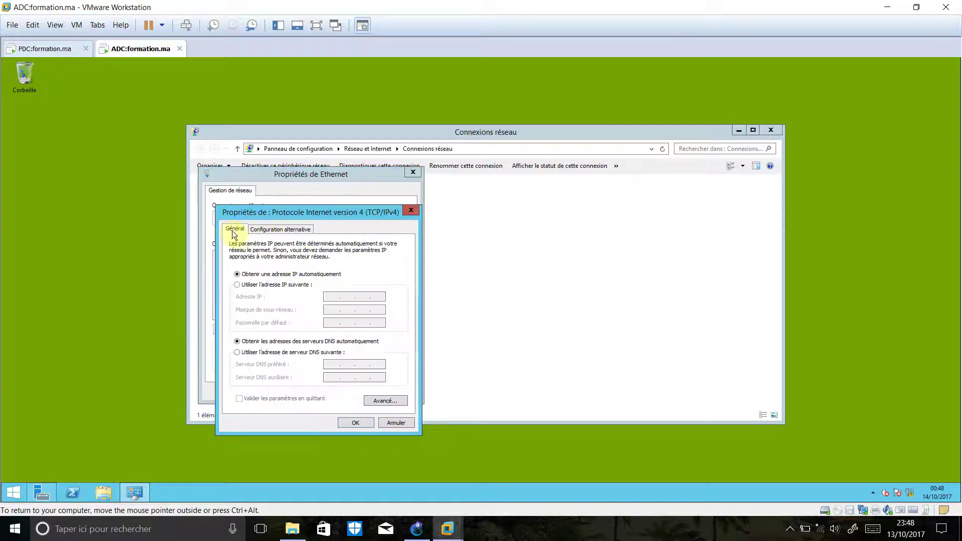
# Set static IP 172.16.1.100/24, gateway 172.16.1.1, DNS 192.168.1.100, and close the network windows
pyautogui.click(288, 285)
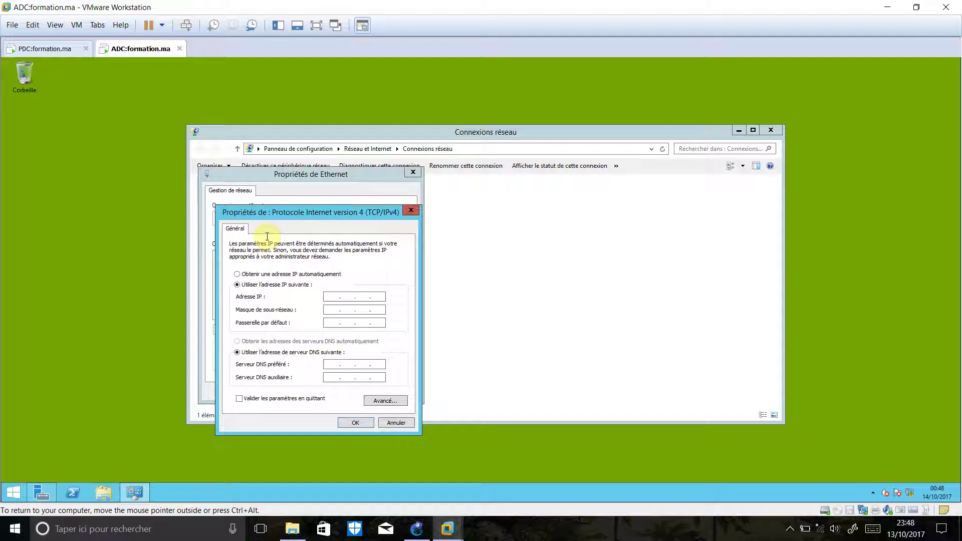
pyautogui.write('172 . 16 . 1 . 100')
pyautogui.press('Tab')
pyautogui.press('Right')
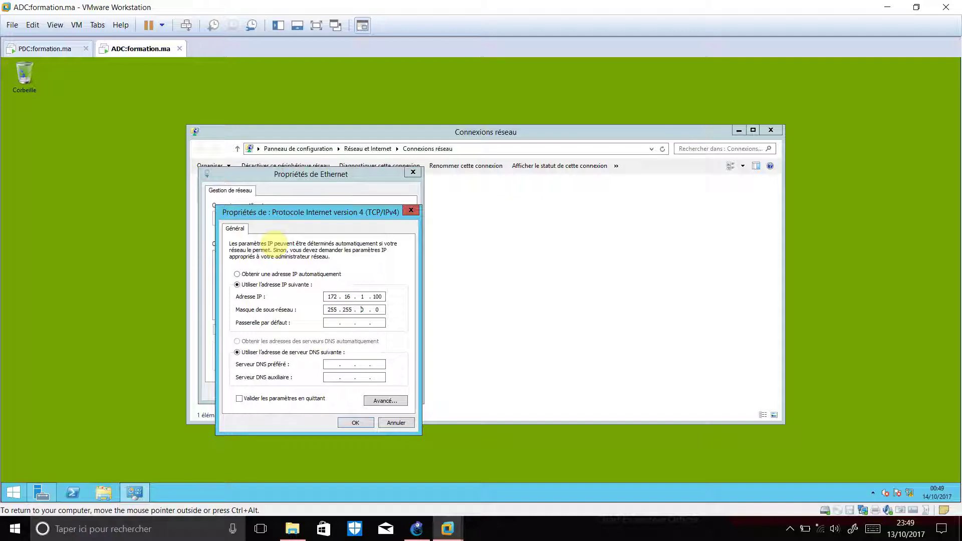
pyautogui.write('255172')
pyautogui.press('Tab')
pyautogui.press('Tab')
pyautogui.write('190 . 2')
pyautogui.write('100')
pyautogui.press('Tab')
pyautogui.press('Tab')
pyautogui.press('Tab')
pyautogui.press('Return')
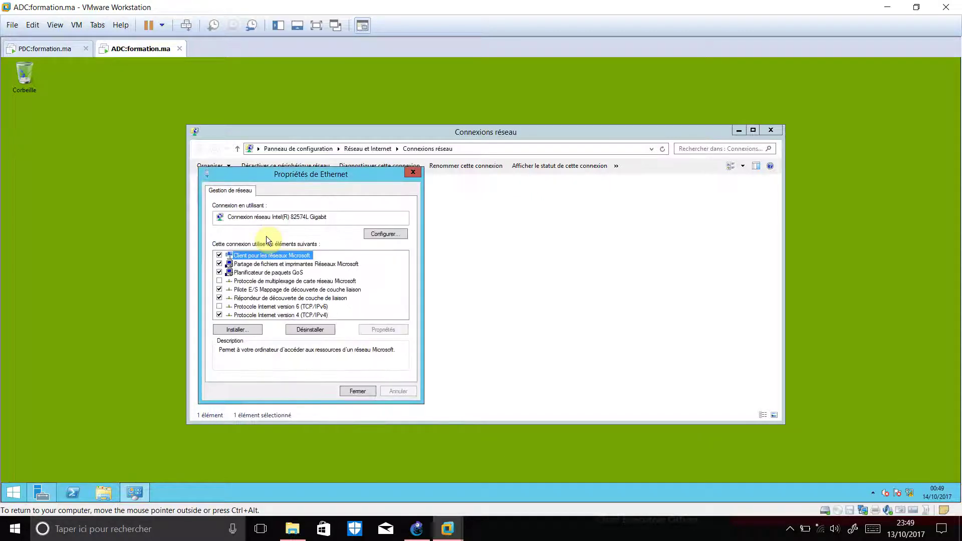
pyautogui.press('Tab')
pyautogui.press('Tab')
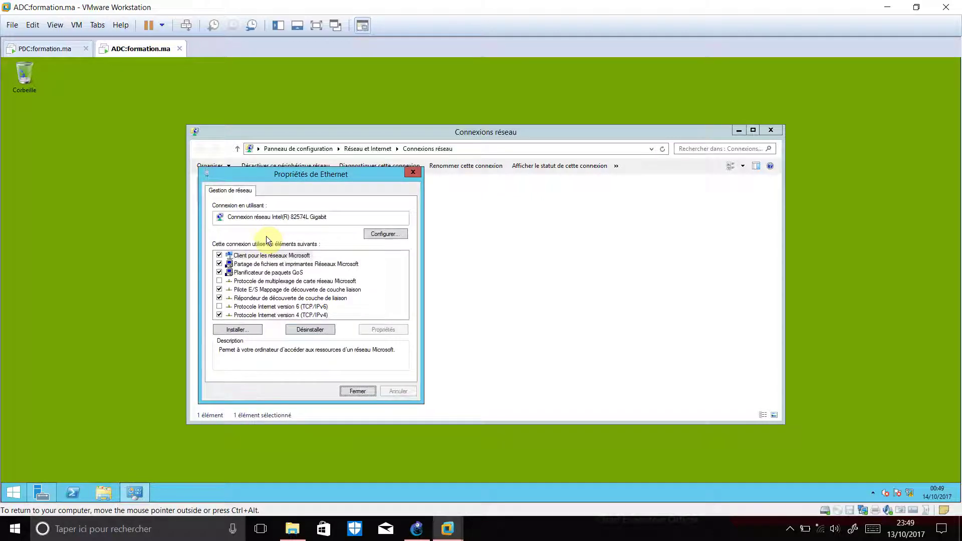
pyautogui.press('Return')
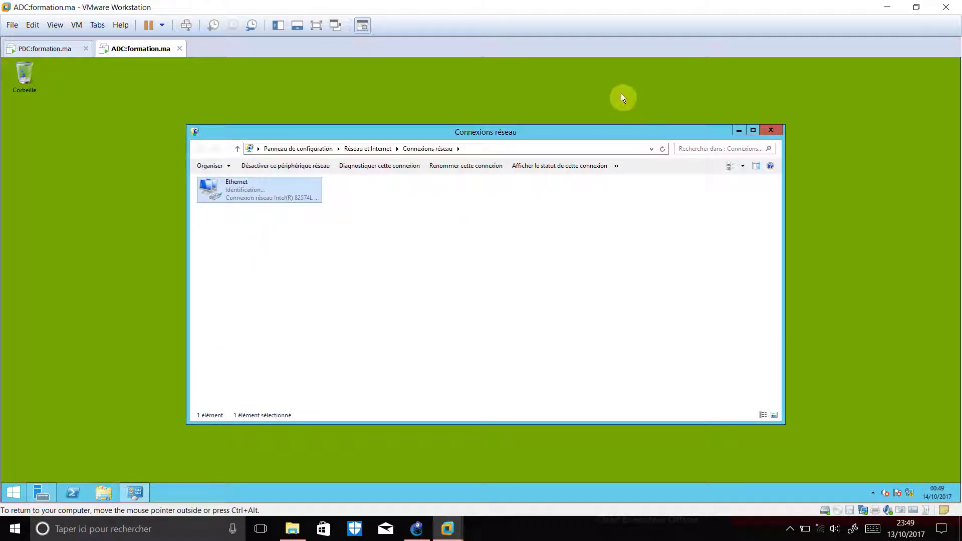
pyautogui.click(772, 130)
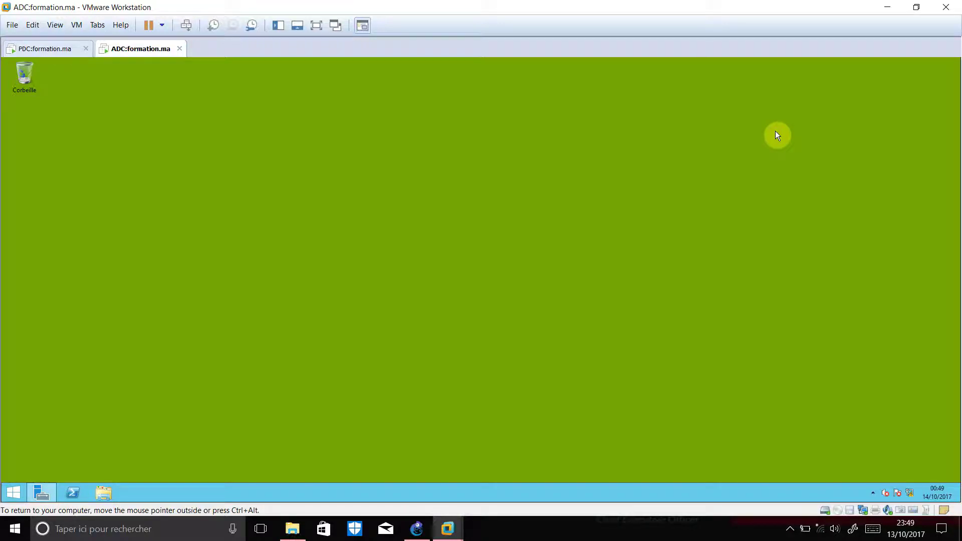
# From a command prompt on the ADC, ping 172.16.1.1 and 192.168.1.100
pyautogui.press('super+r')
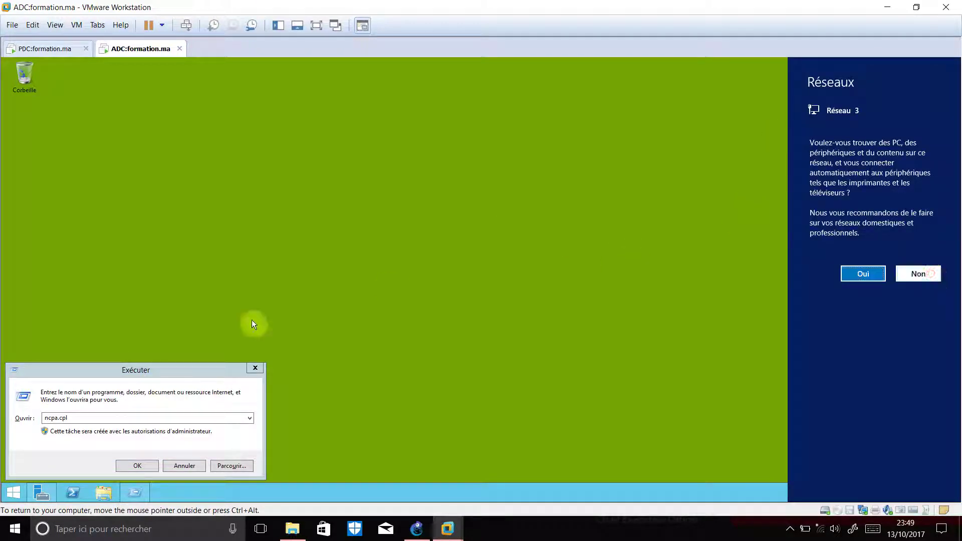
pyautogui.write('cmd')
pyautogui.press('Return')
pyautogui.write('ping 172.16.1.1')
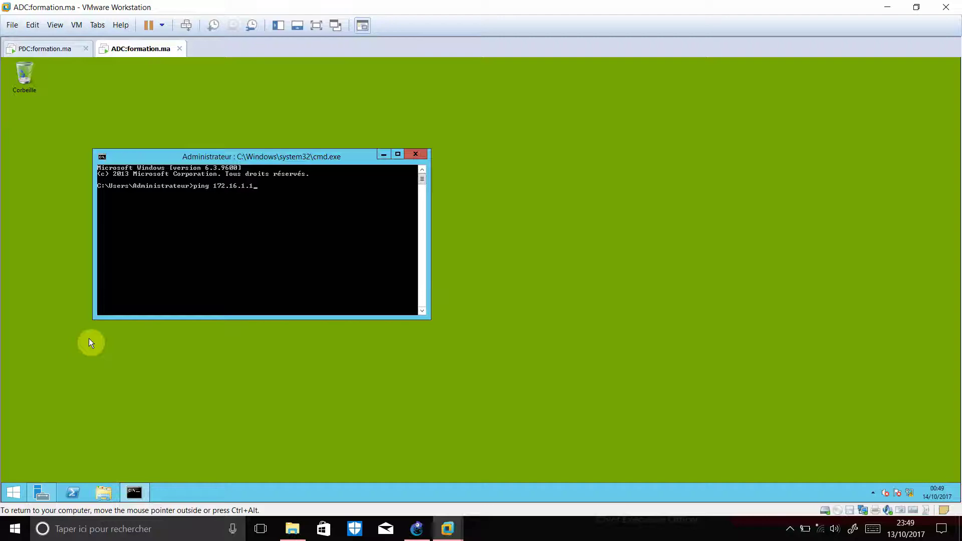
pyautogui.press('Return')
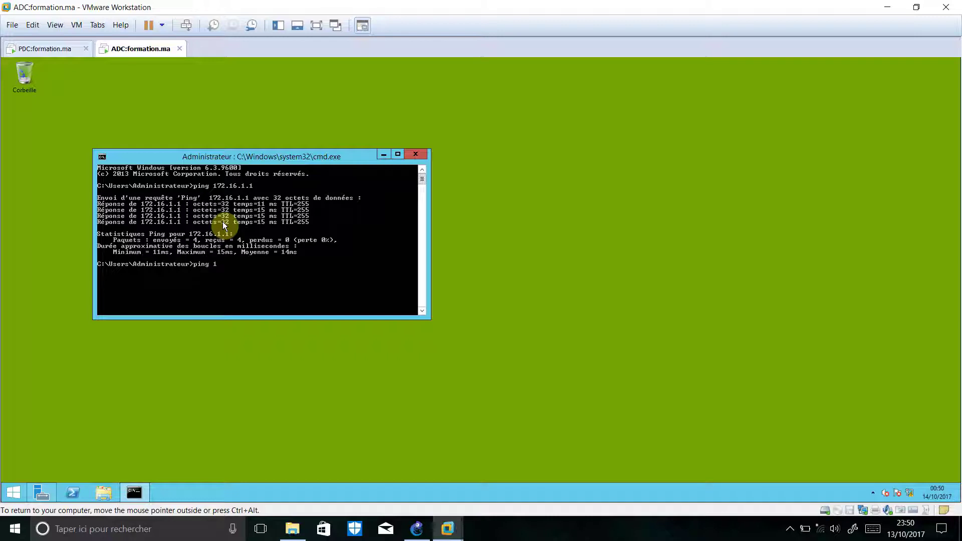
pyautogui.write('68.1.100')
pyautogui.press('Return')
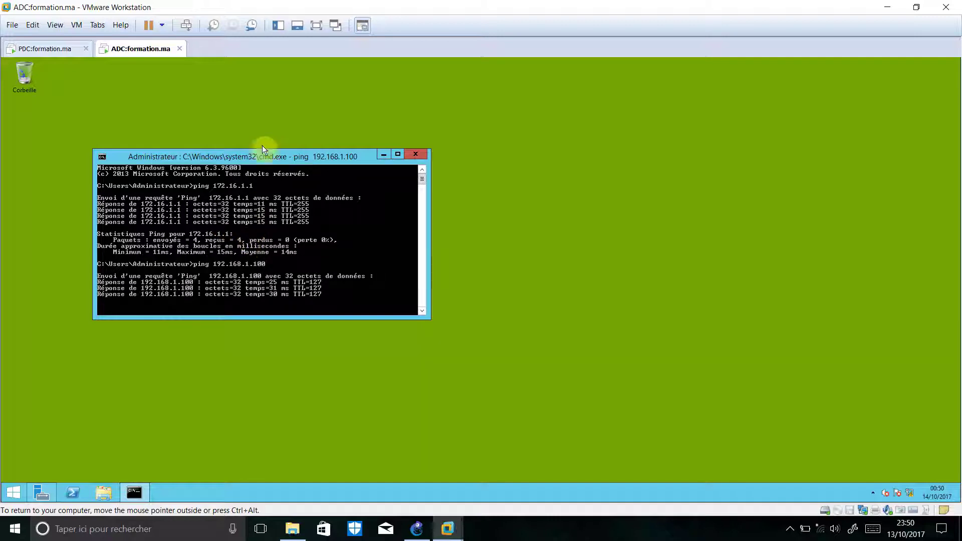
# Enlarge the command window and trace the route to 192.168.1.100
pyautogui.moveTo(266, 156); pyautogui.dragTo(304, 113)
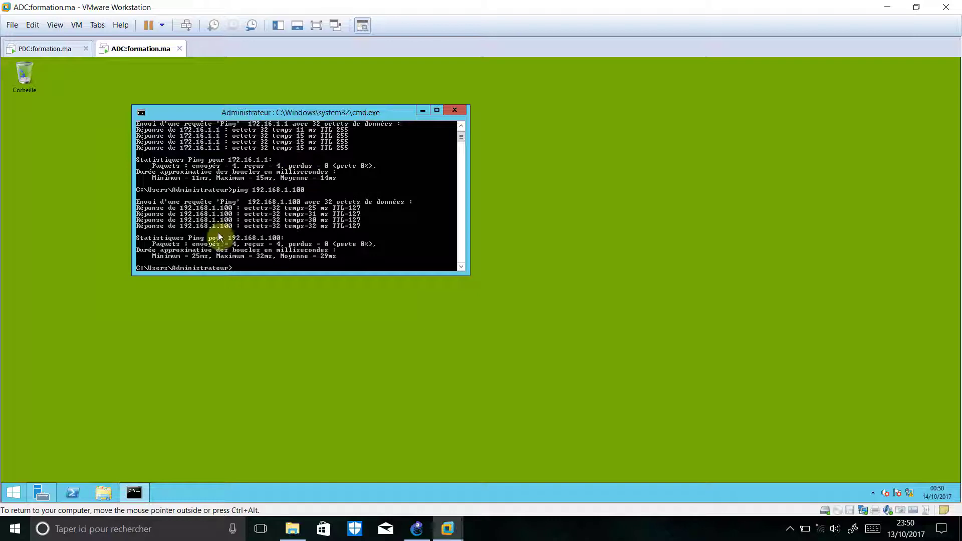
pyautogui.moveTo(281, 275); pyautogui.dragTo(281, 330)
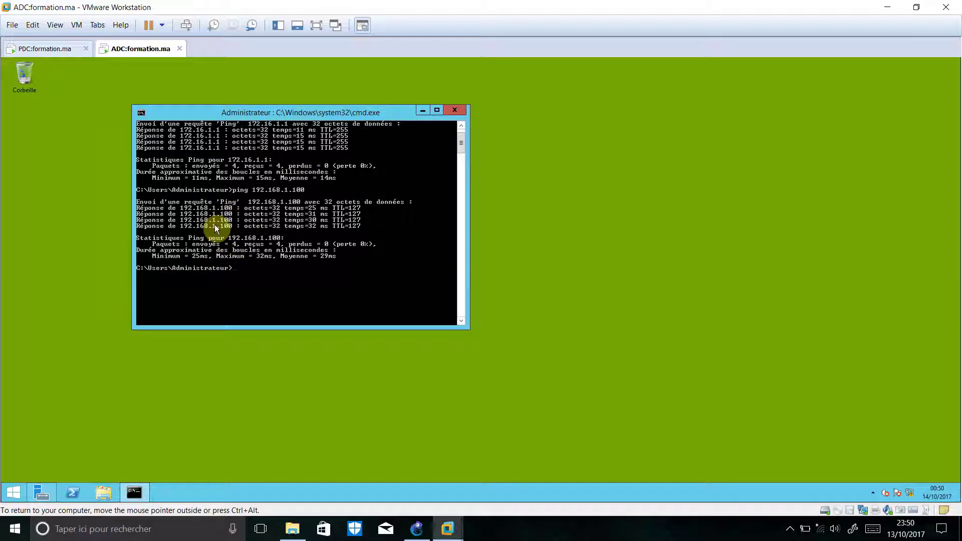
pyautogui.write('tracert 192.168.1.100')
pyautogui.press('Return')
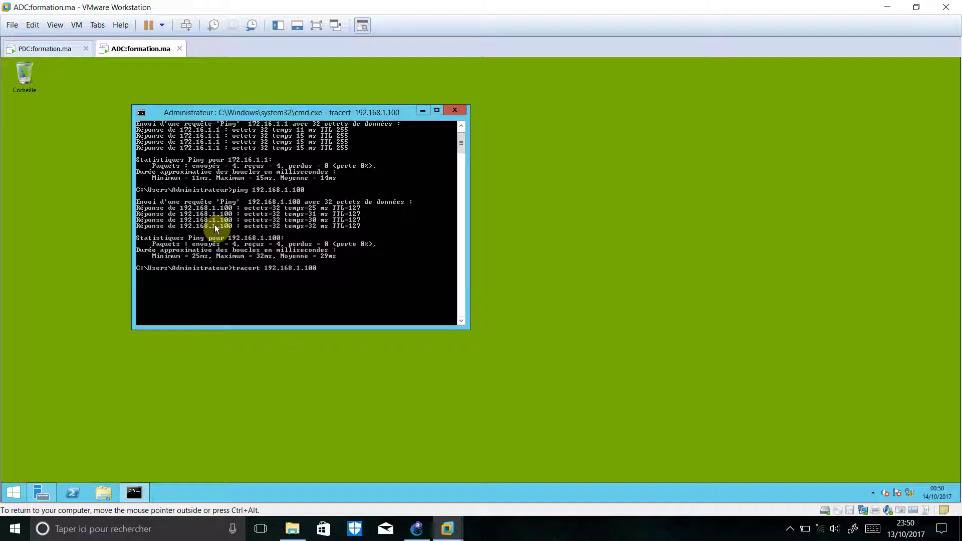
pyautogui.click(789, 529)
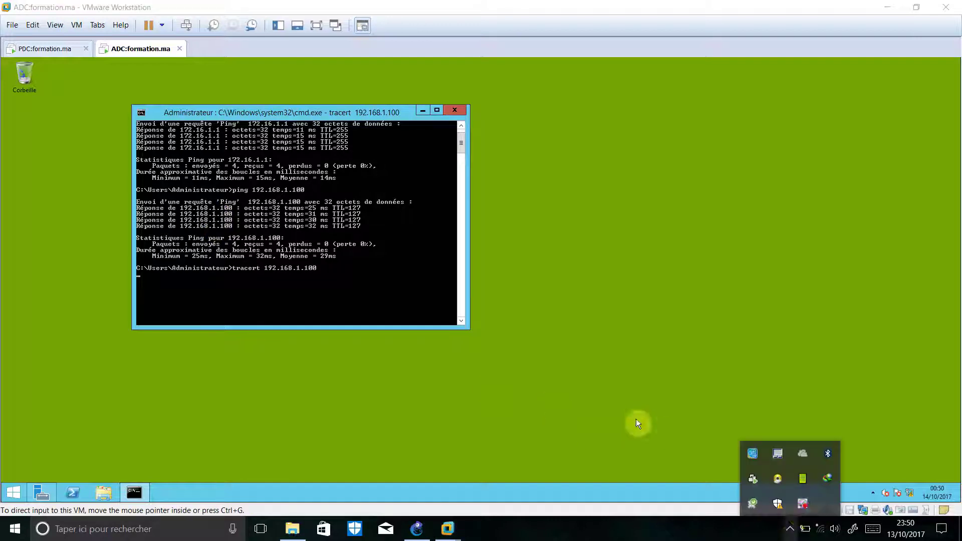
pyautogui.rightClick(802, 504)
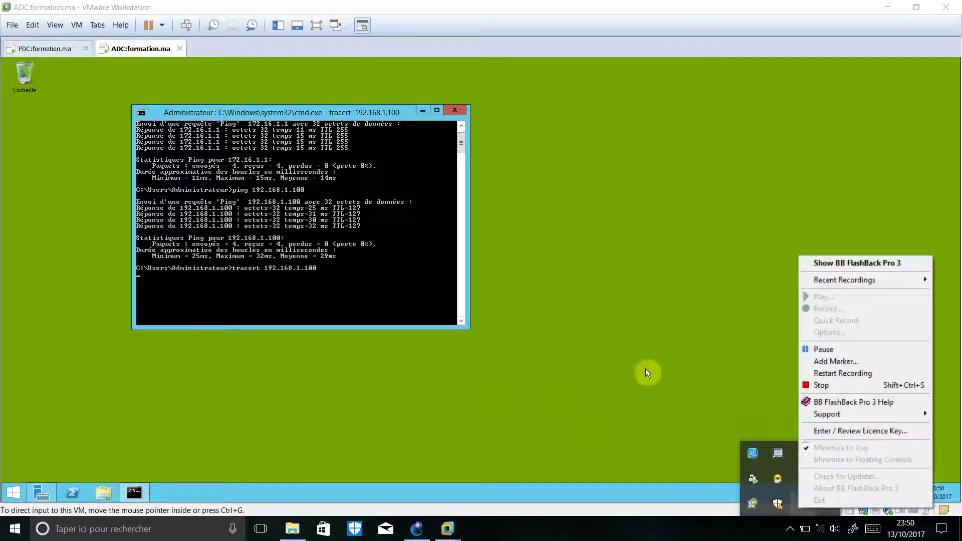
pyautogui.click(822, 348)
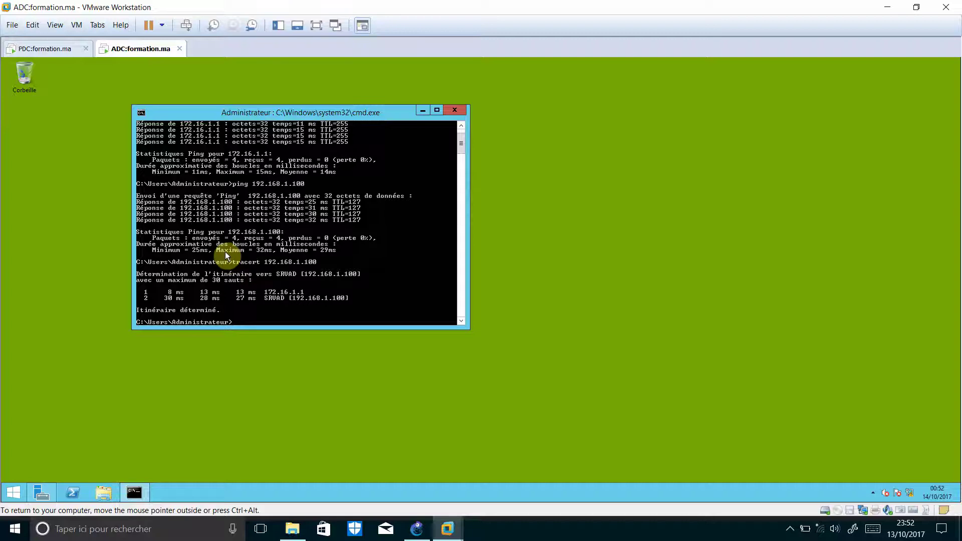
# Rename the computer to ADC with netdom, confirm with O, then restart with shutdown /r /t 00
pyautogui.write('netdom renamecomputer %computer')
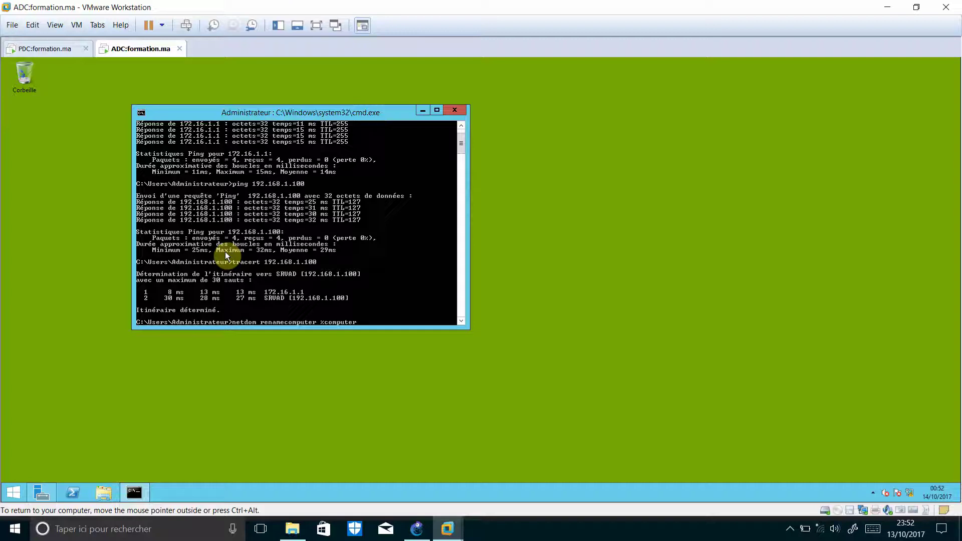
pyautogui.write('name%')
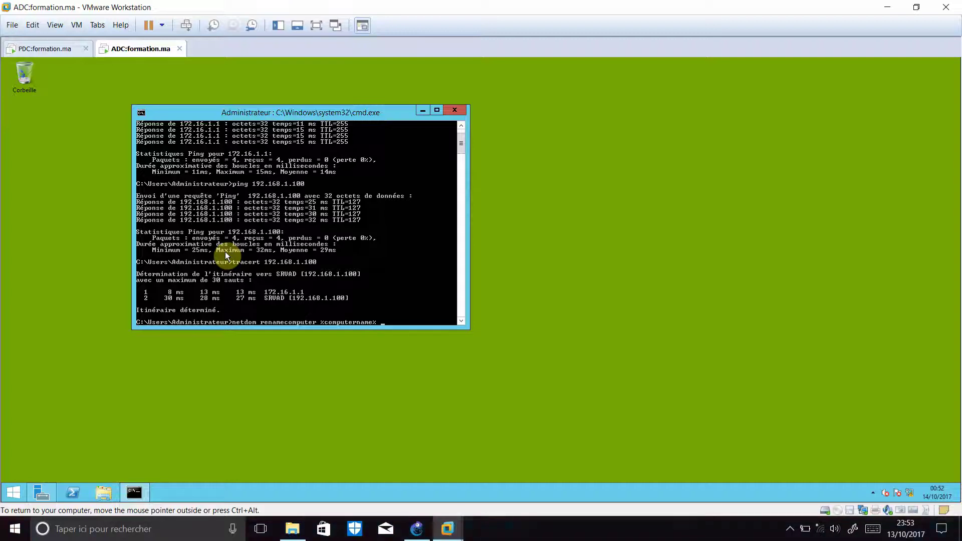
pyautogui.write(' /newname:ADC')
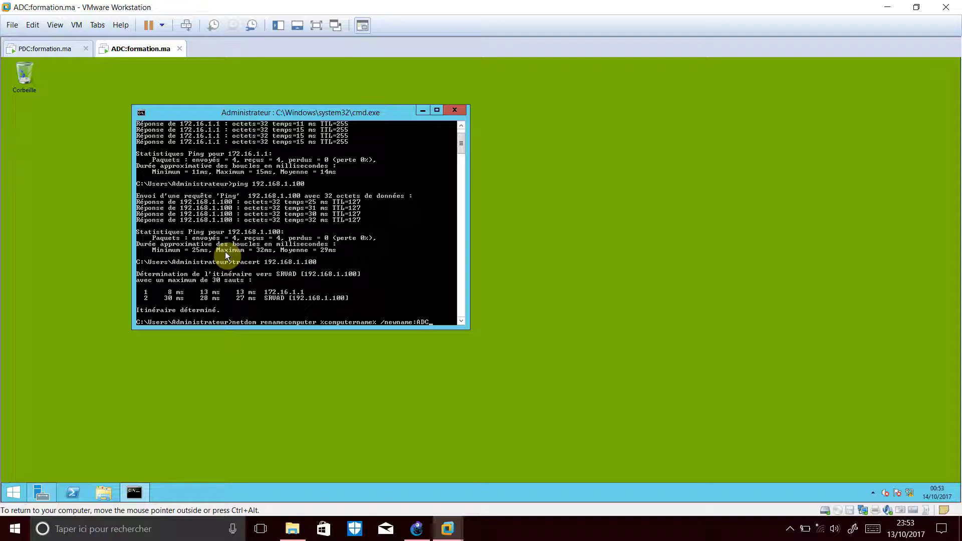
pyautogui.press('Return')
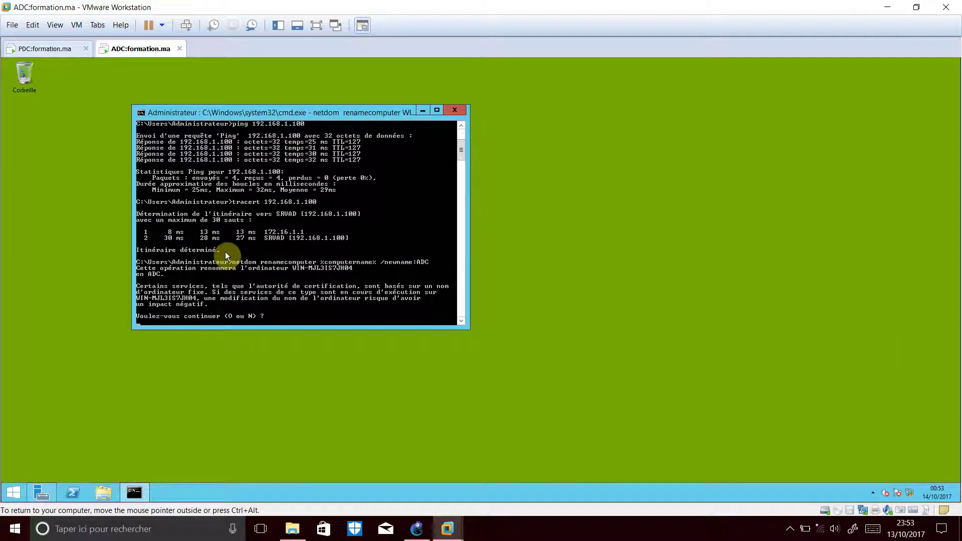
pyautogui.write('o')
pyautogui.press('Return')
pyautogui.write('shutdown')
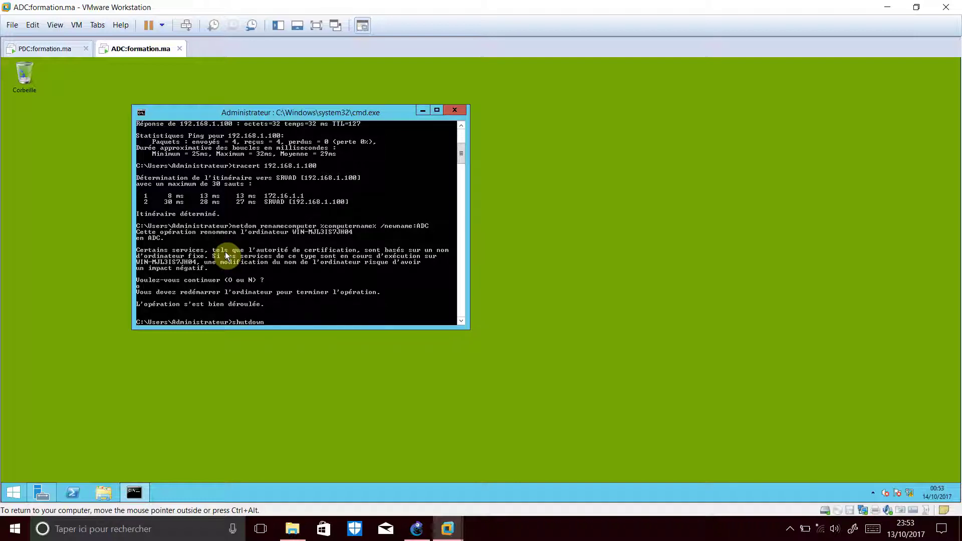
pyautogui.write(' /r /t 00')
pyautogui.press('Return')
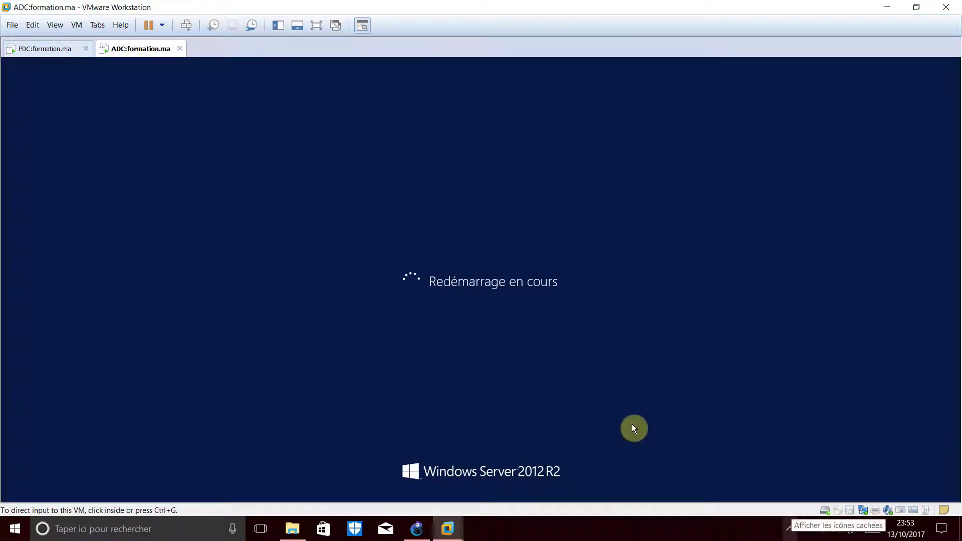
# Sign back in to the rebooted ADC as Administrateur, then switch to the PDC:formation.ma VM
pyautogui.click(790, 530)
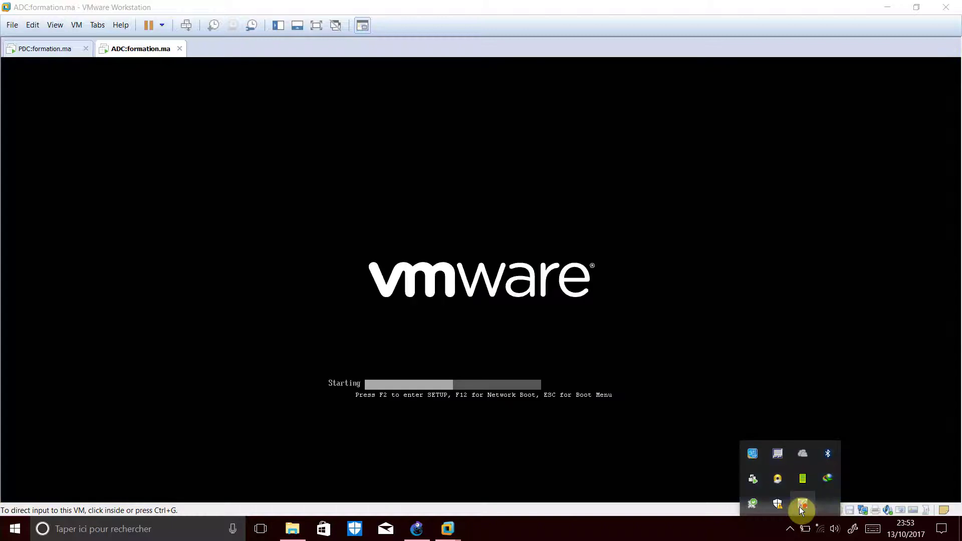
pyautogui.rightClick(801, 504)
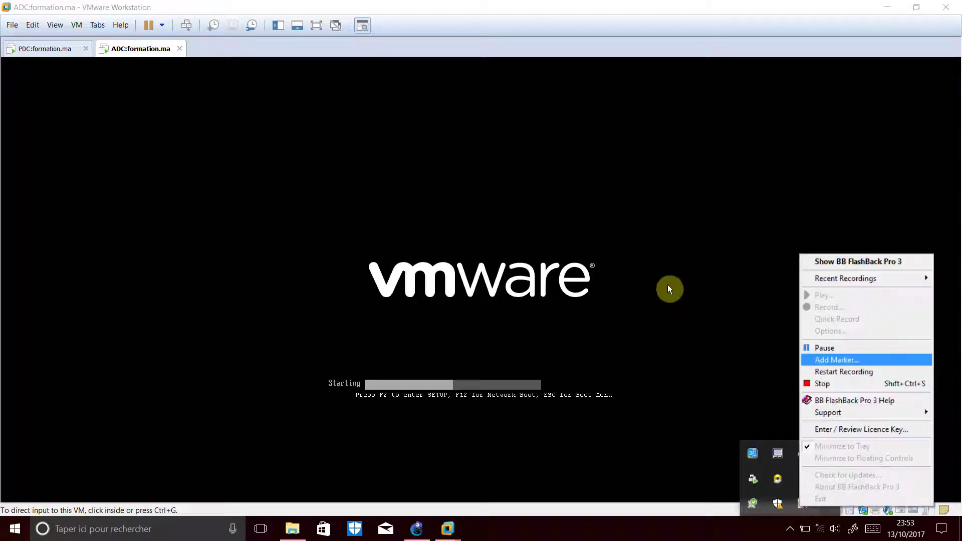
pyautogui.press('Up')
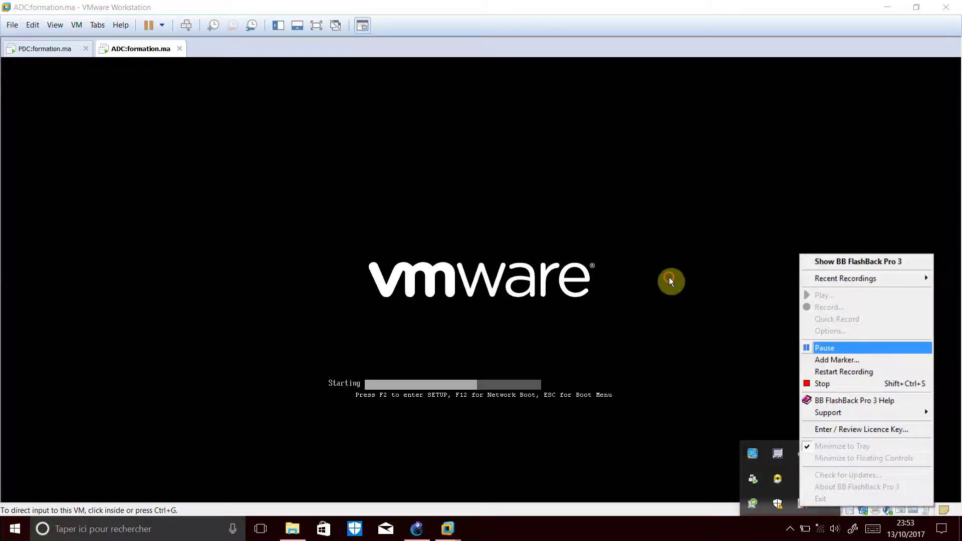
pyautogui.press('Return')
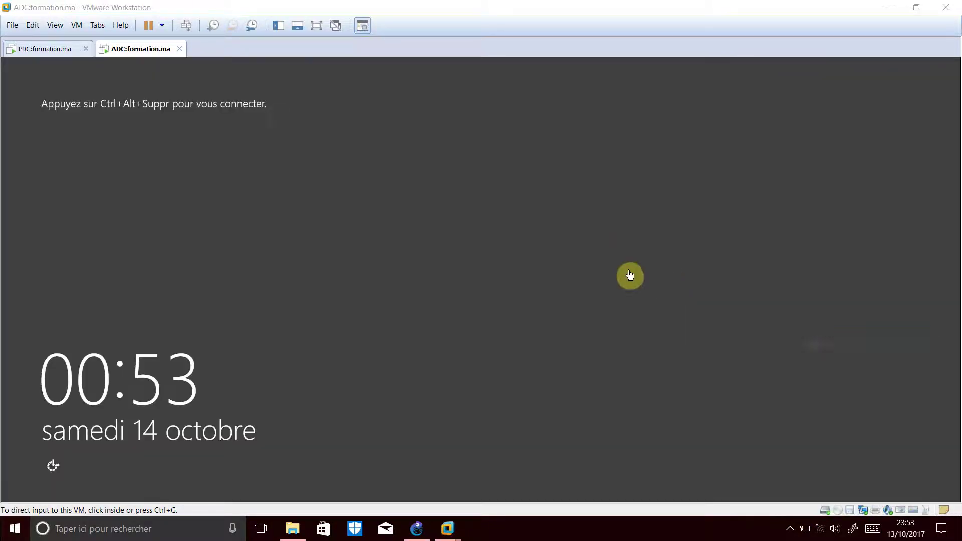
pyautogui.click(587, 238)
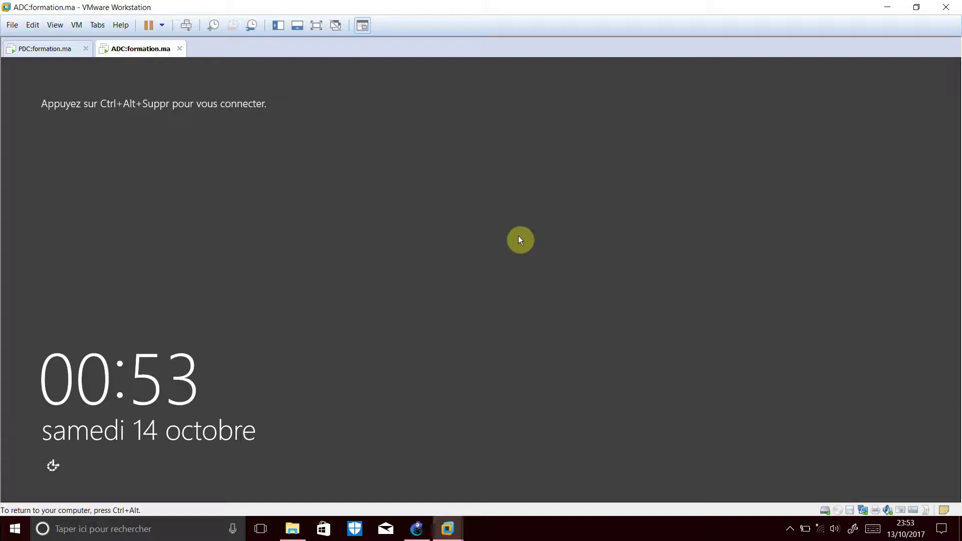
pyautogui.press('ctrl+alt+Insert')
pyautogui.write('123456789')
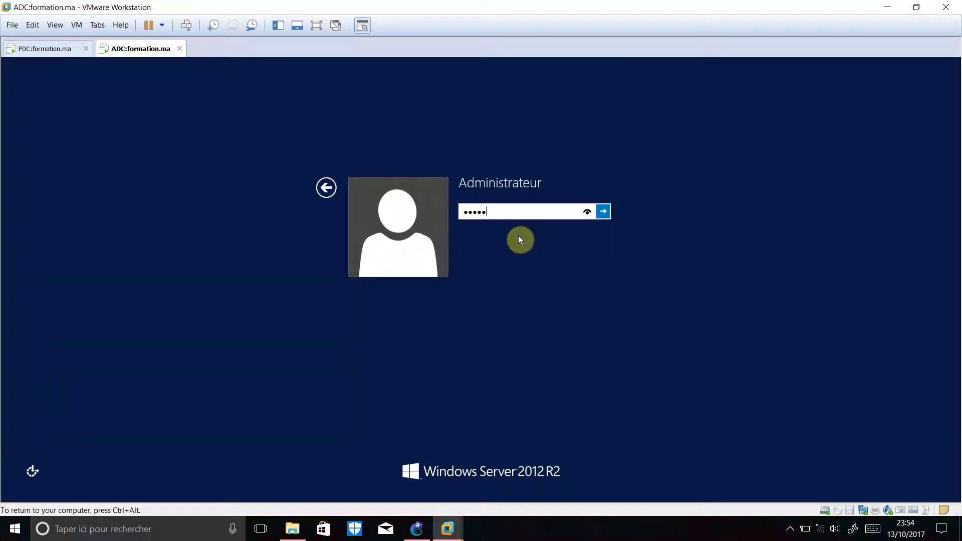
pyautogui.press('Return')
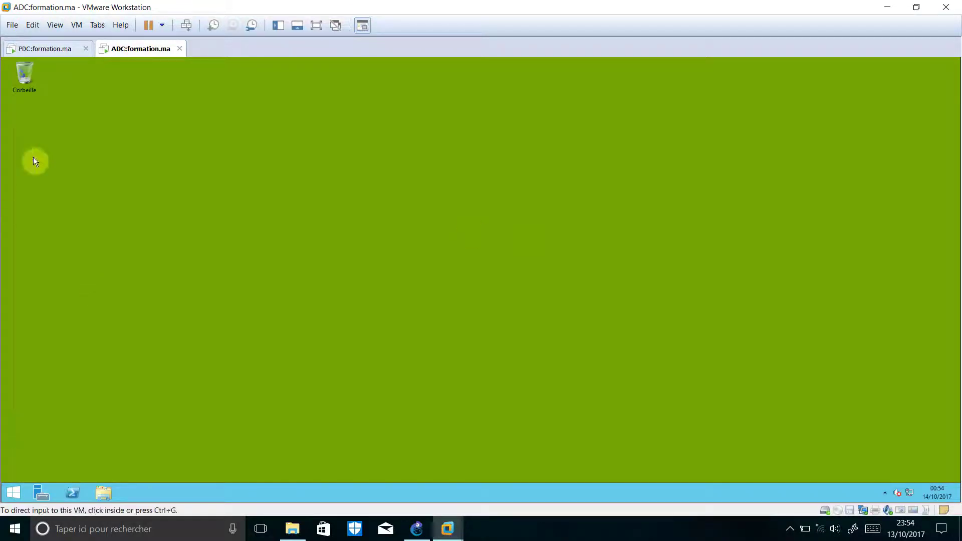
pyautogui.click(42, 50)
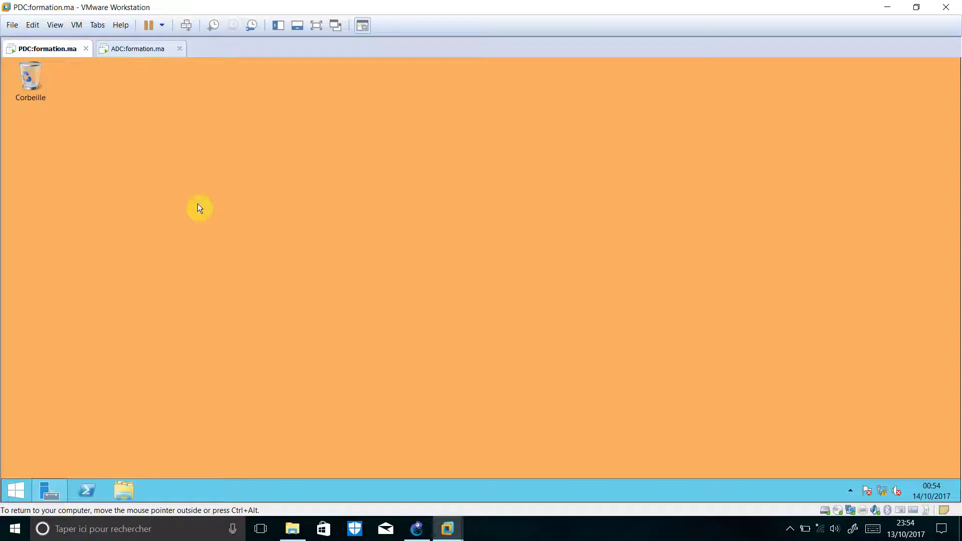
# Launch cmd on the PDC through Win+R and begin typing ntdsutil
pyautogui.press('super+r')
pyautogui.press('Return')
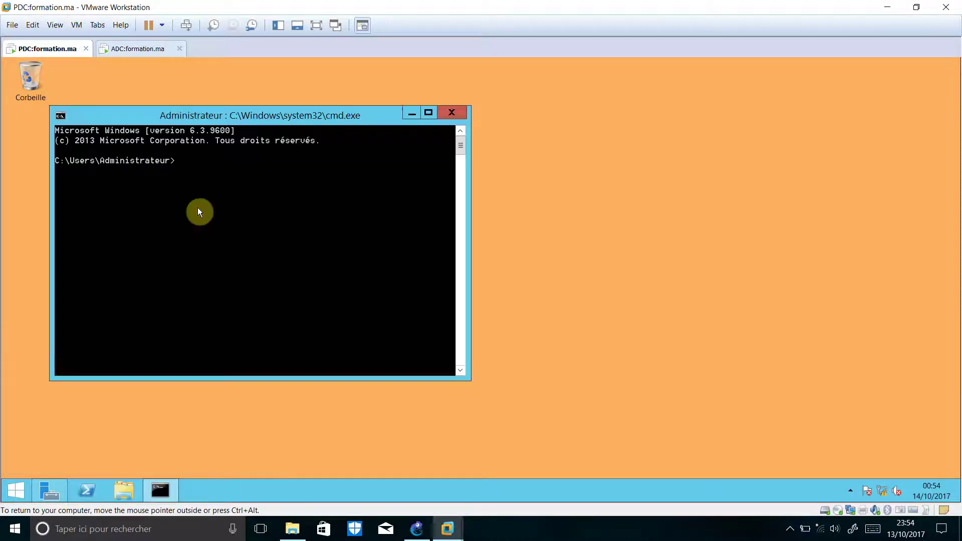
pyautogui.write('ntdsutil')
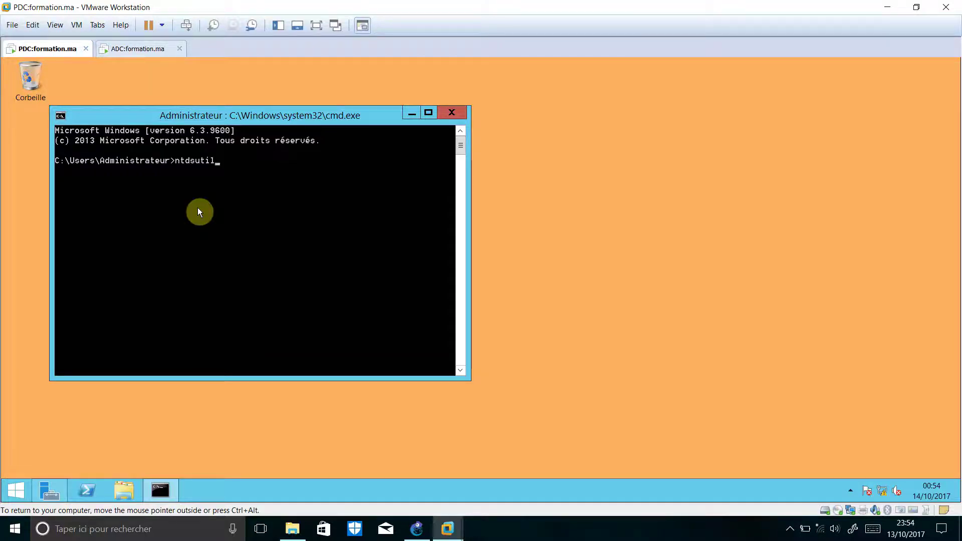
# Run ntdsutil on the PDC and set the active instance with 'activate instance ntds'
pyautogui.press('Return')
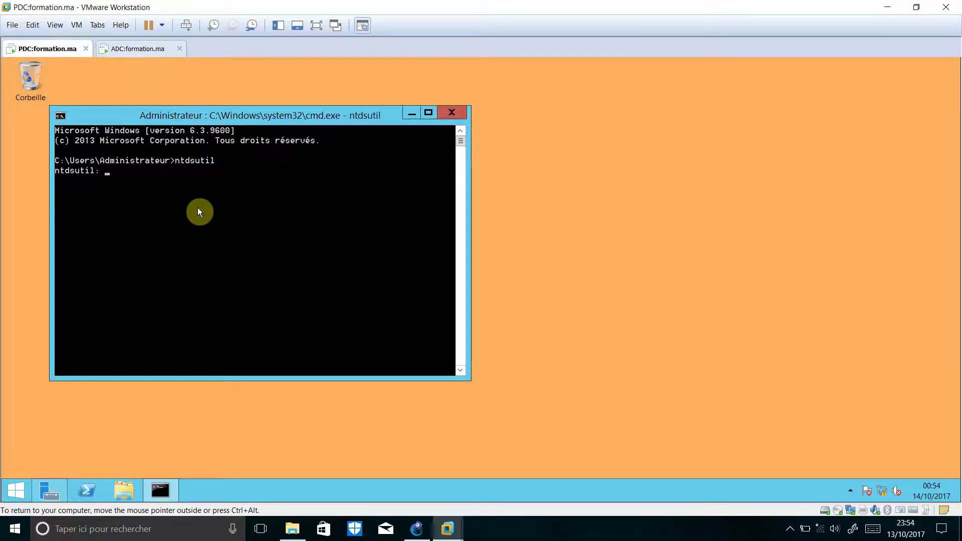
pyautogui.write('activate instance')
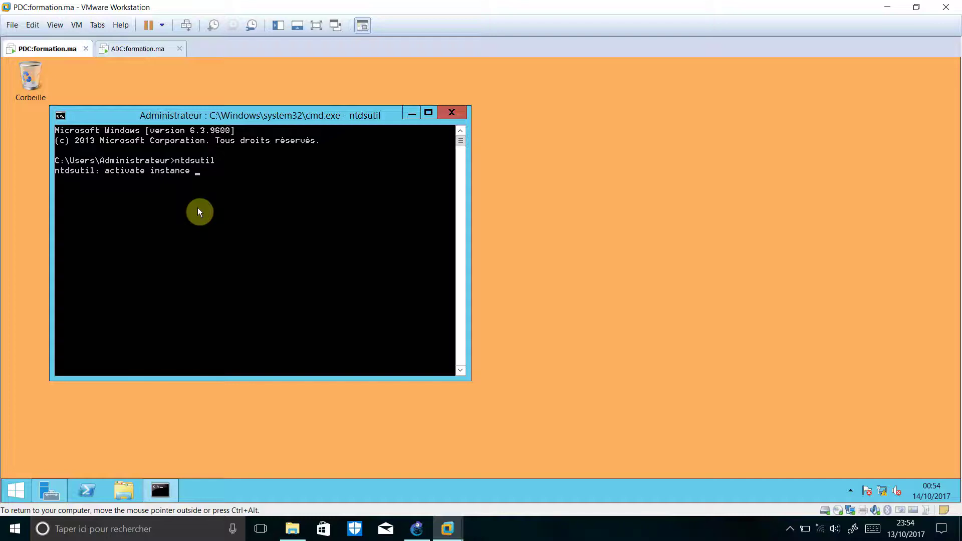
pyautogui.write(' ntds')
pyautogui.press('Return')
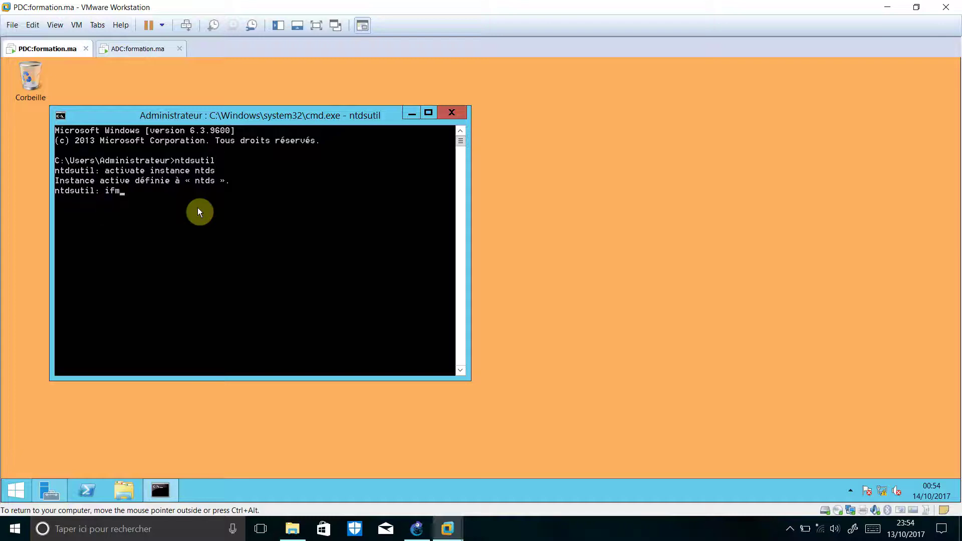
# In ntdsutil, run ifm to create full IFM media with SYSVOL in c:\ifm_formation, then quit with Ctrl+C
pyautogui.press('Return')
pyautogui.write('create sysvol')
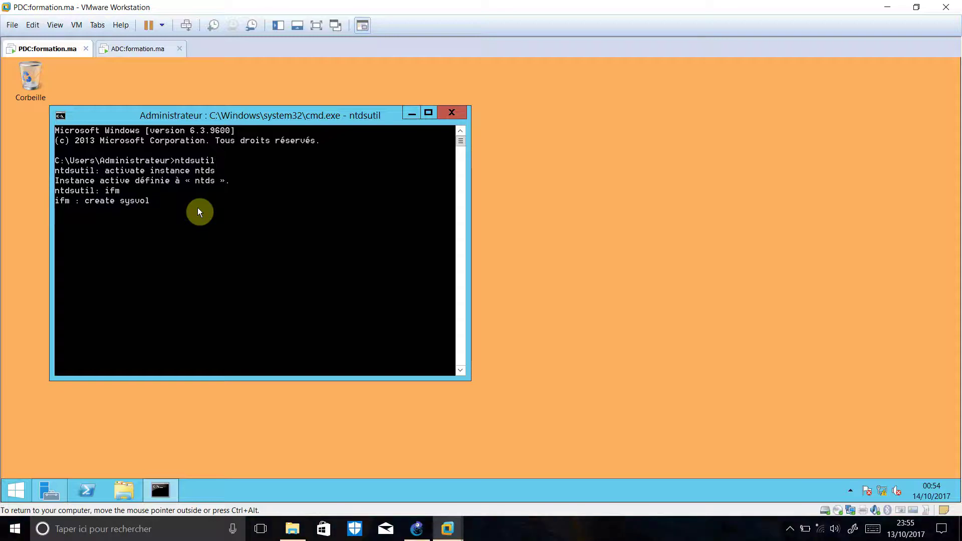
pyautogui.write(' full')
pyautogui.write('rmation')
pyautogui.press('Return')
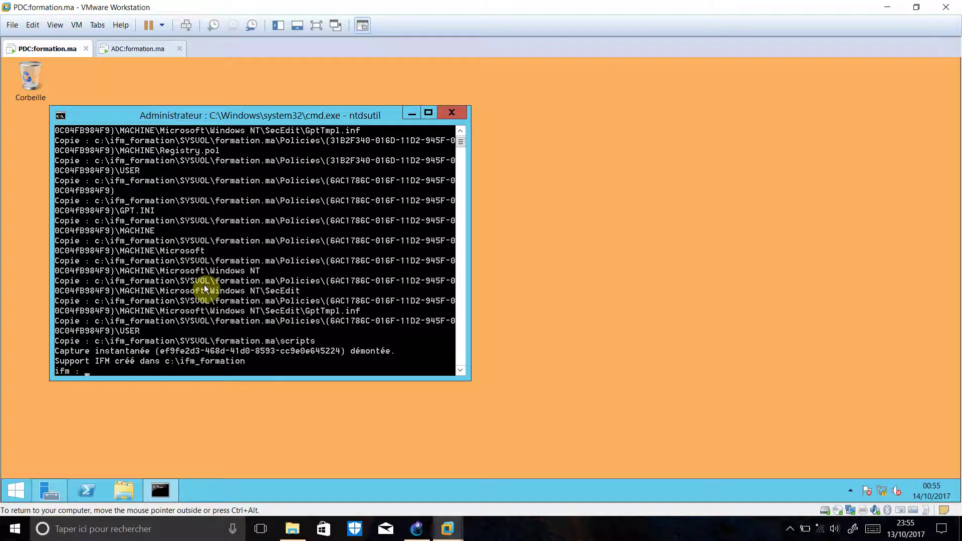
pyautogui.hotkey('ctrl', 'c')
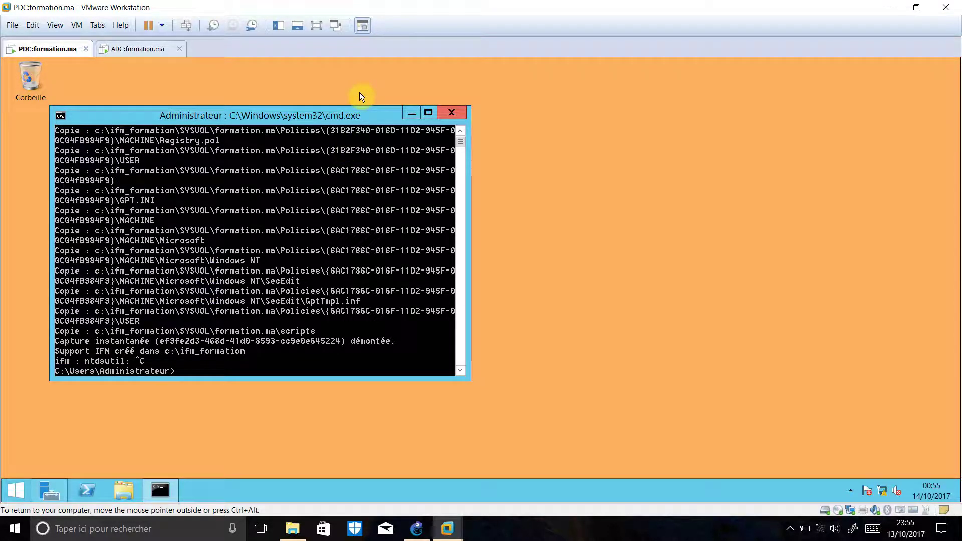
# Close the command prompt and open the PDC's local C: drive in File Explorer
pyautogui.click(451, 112)
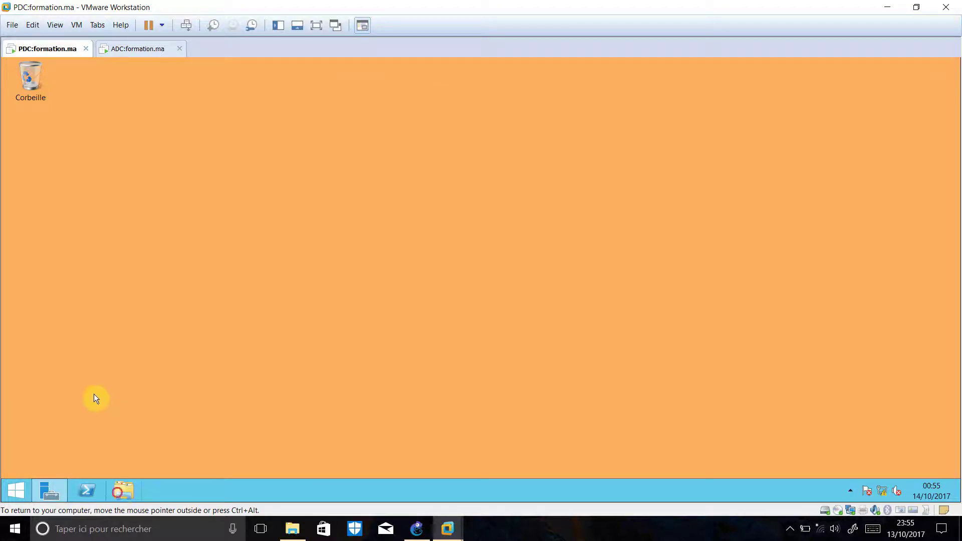
pyautogui.click(122, 490)
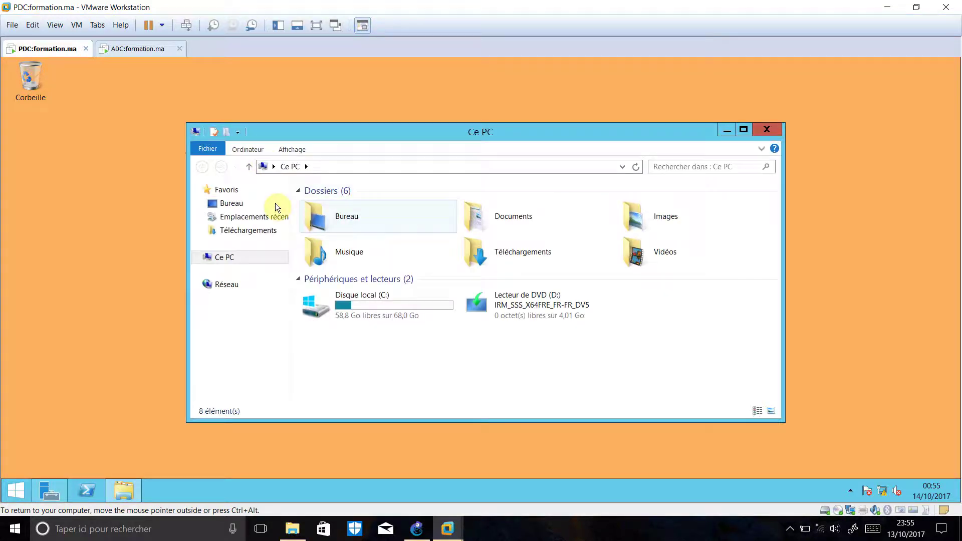
pyautogui.doubleClick(370, 302)
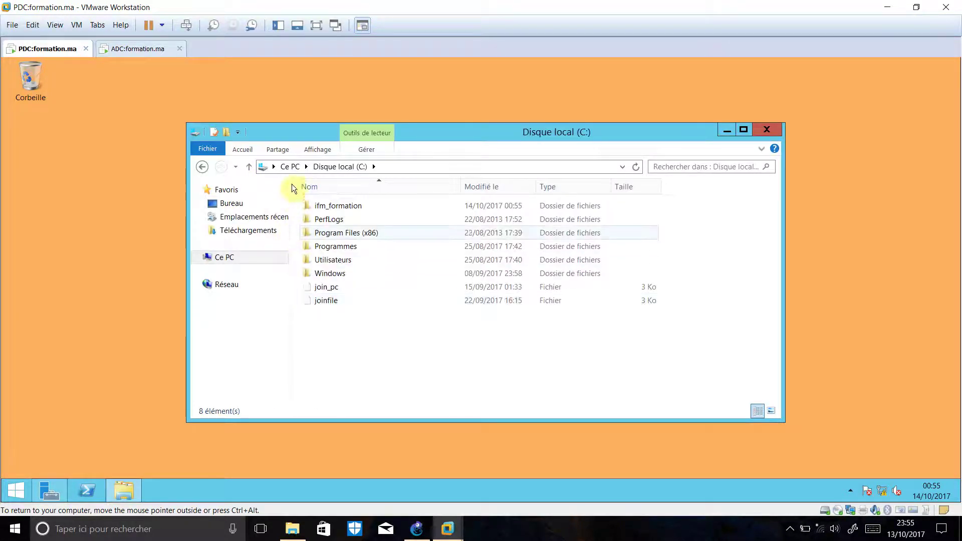
pyautogui.click(788, 530)
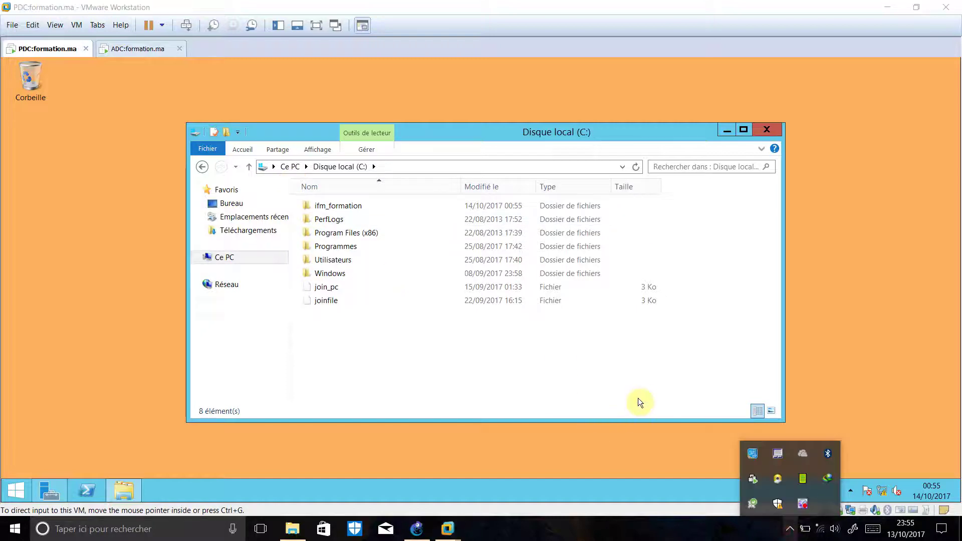
pyautogui.rightClick(805, 499)
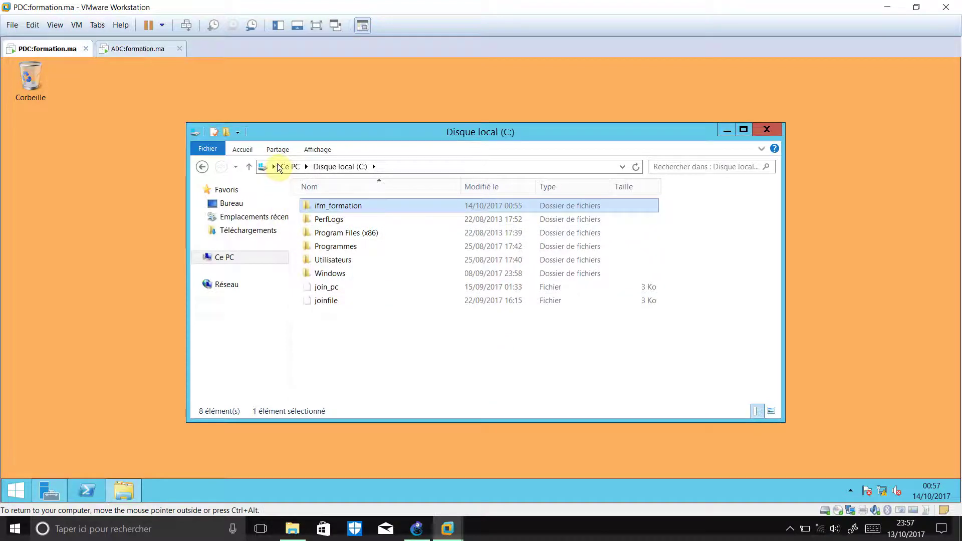
# Copy the ifm_formation folder and switch to the ADC virtual machine
pyautogui.rightClick(346, 205)
pyautogui.press('Up')
pyautogui.press('Up')
pyautogui.press('Up')
pyautogui.press('Up')
pyautogui.press('Down')
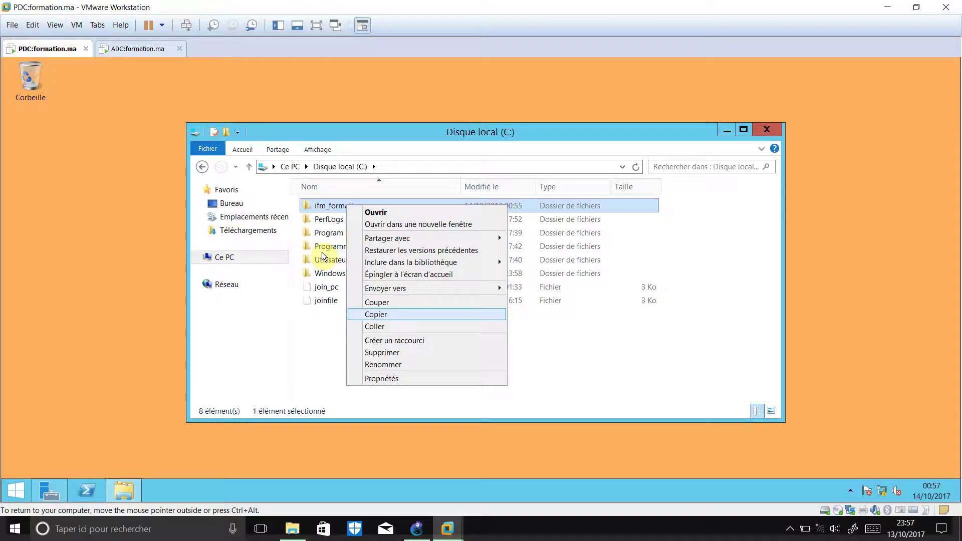
pyautogui.click(99, 201)
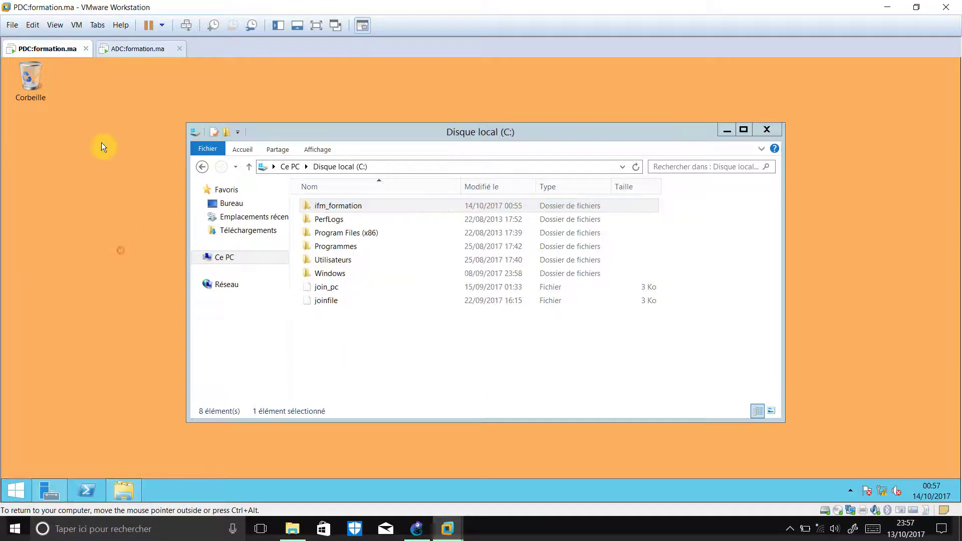
pyautogui.click(129, 50)
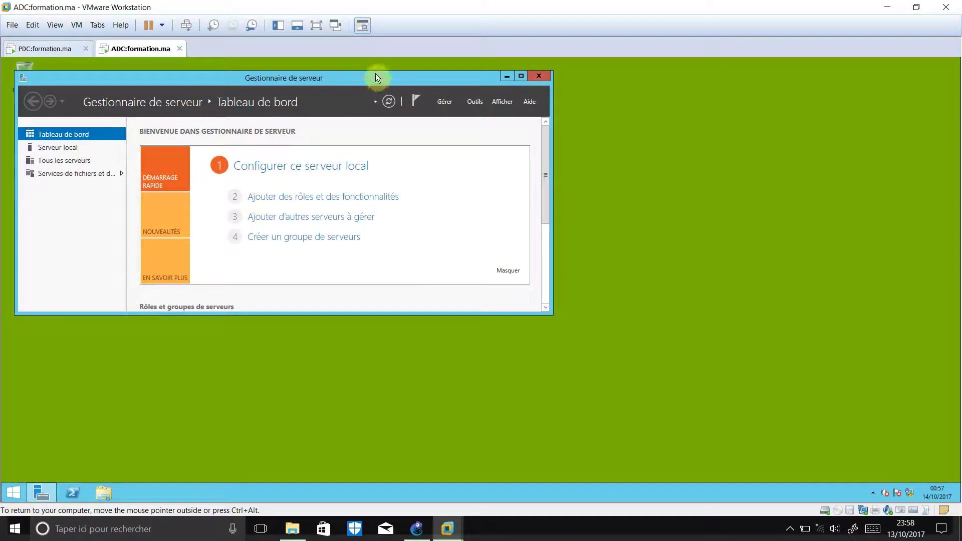
# Close Server Manager on the ADC and open its local C: drive
pyautogui.hotkey('alt', 'F4')
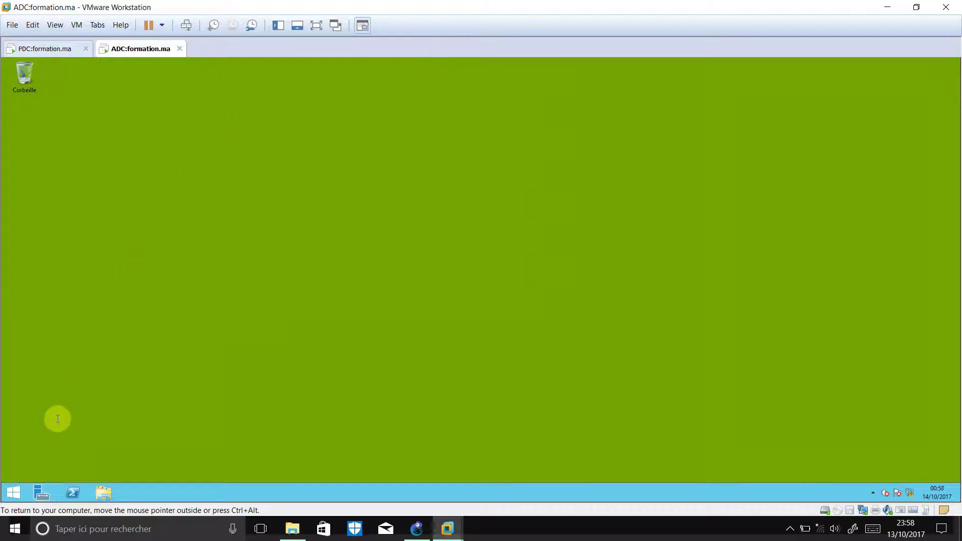
pyautogui.click(102, 492)
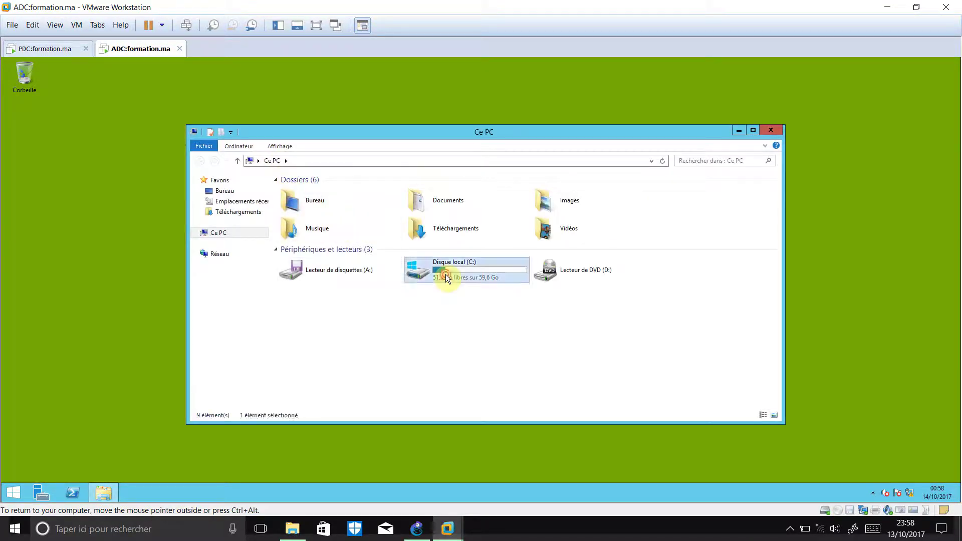
pyautogui.doubleClick(446, 275)
# Paste the ifm_formation folder into the ADC's C: drive and close File Explorer
pyautogui.rightClick(358, 296)
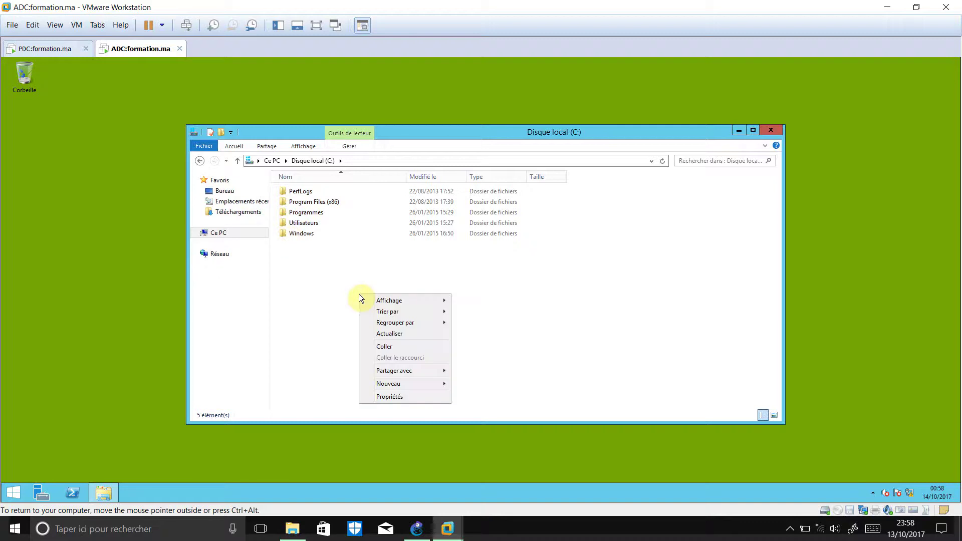
pyautogui.click(401, 345)
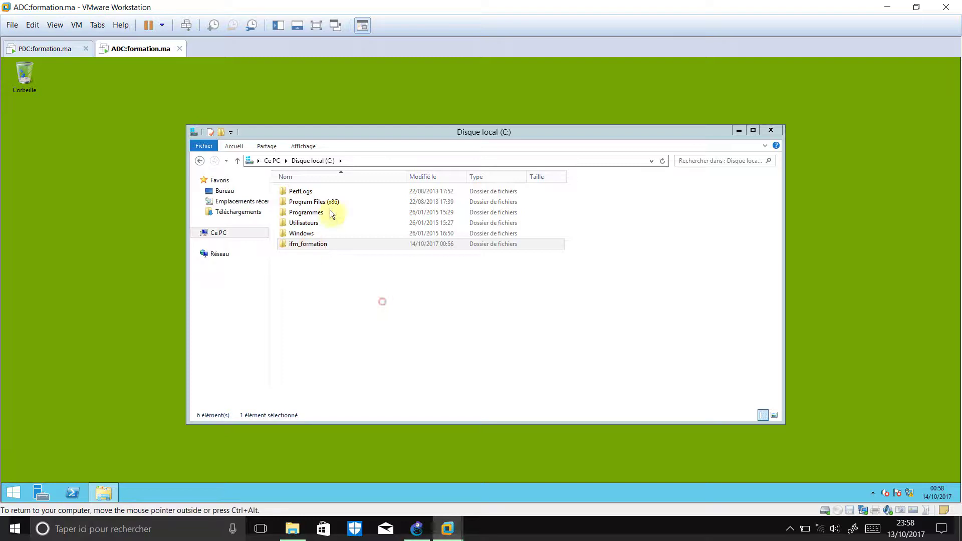
pyautogui.click(770, 130)
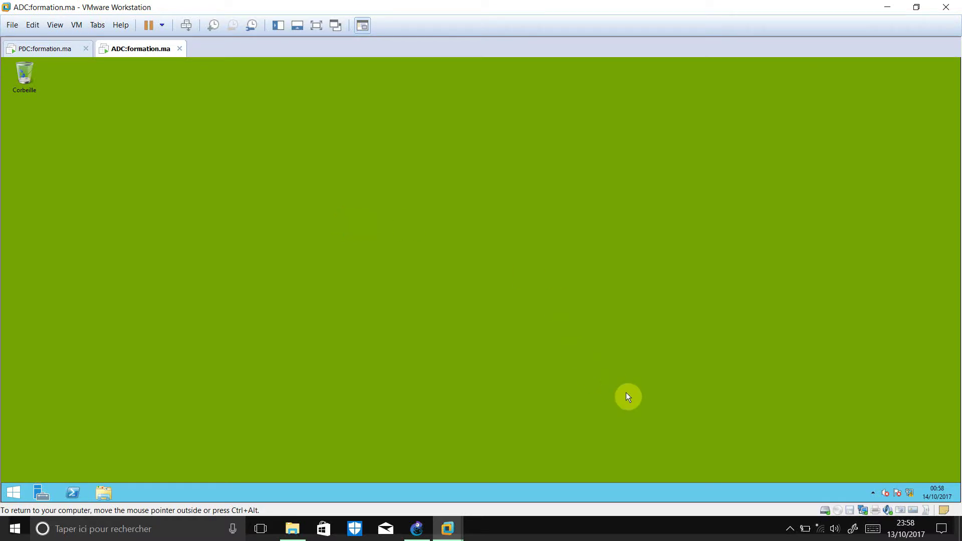
pyautogui.click(789, 528)
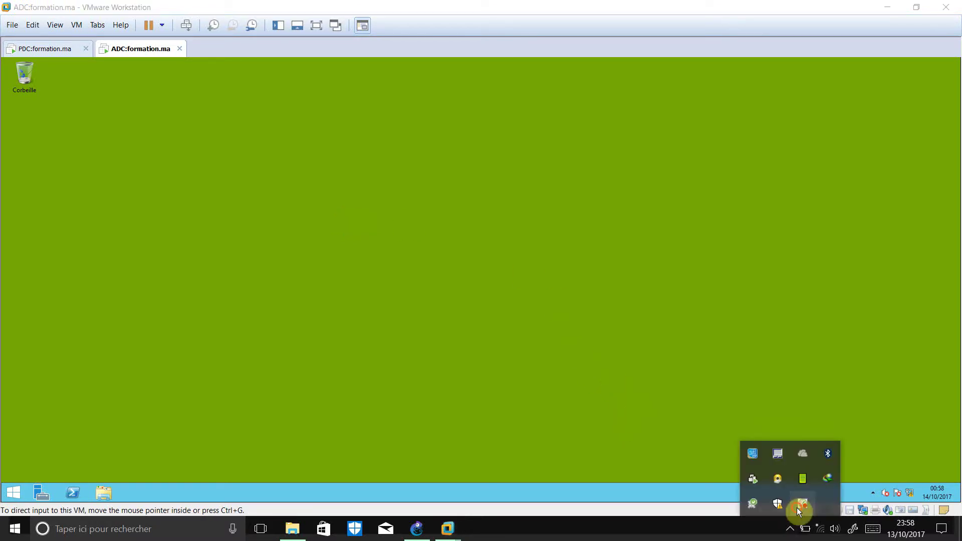
pyautogui.rightClick(798, 511)
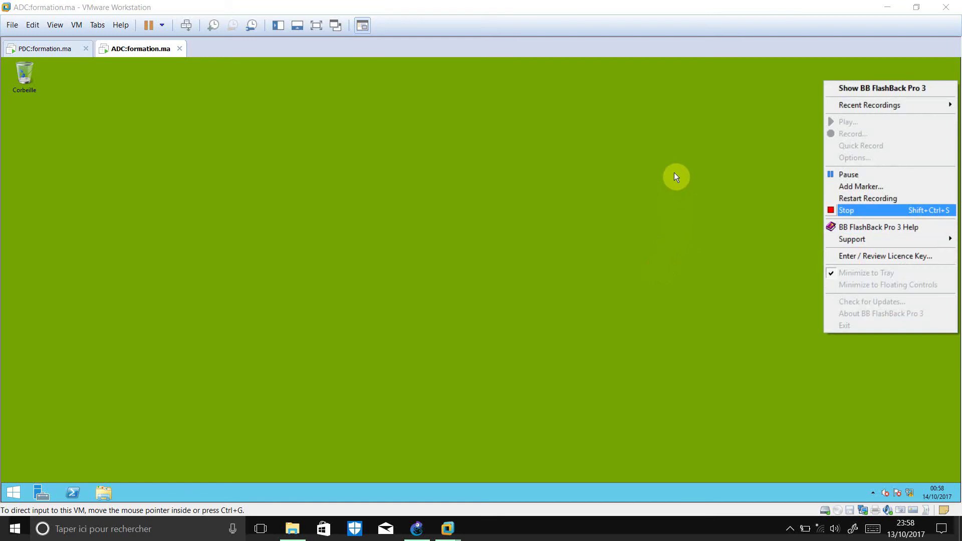